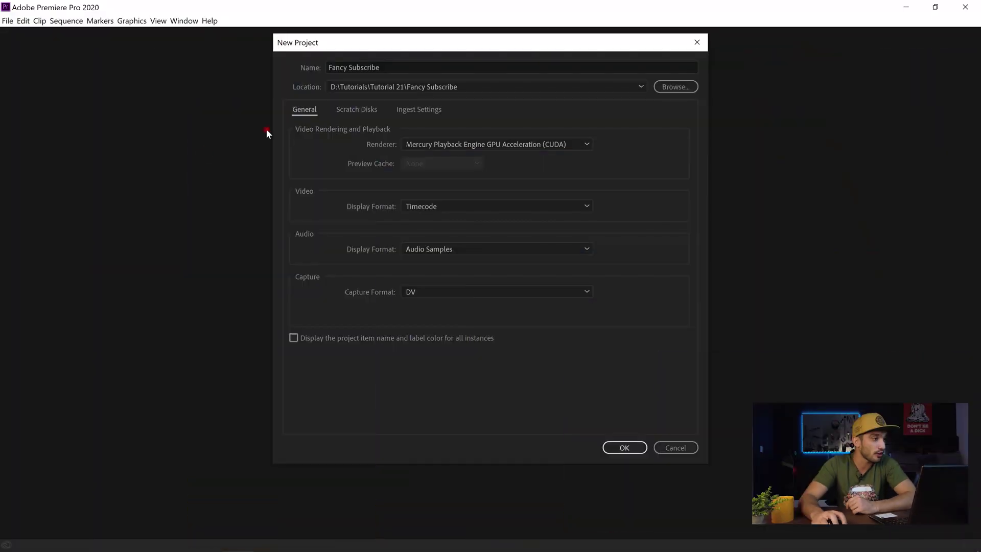
Create a new project named Fancy Subscribe in D:\Tutorials\Tutorial 21\Fancy Subscribe
left_click(407, 68)
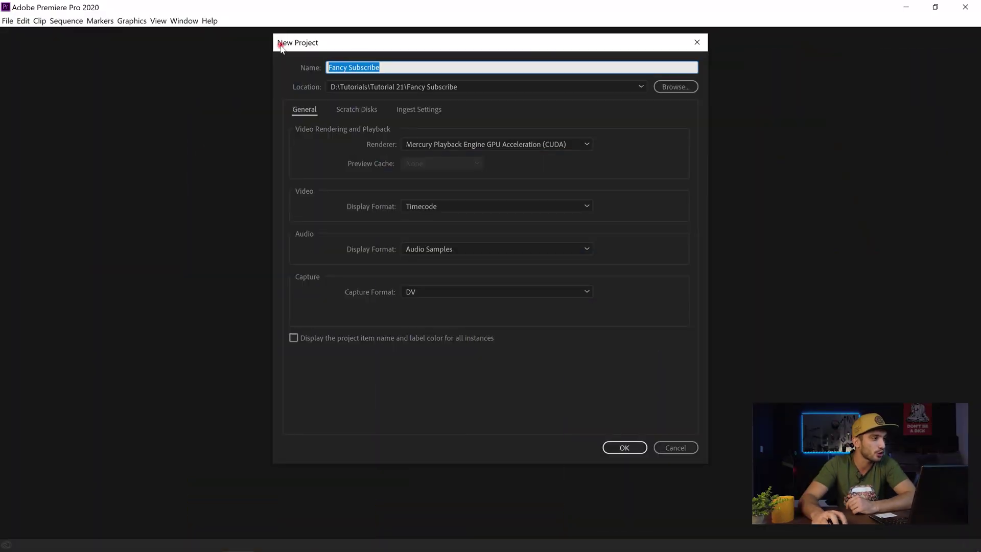
left_click(313, 81)
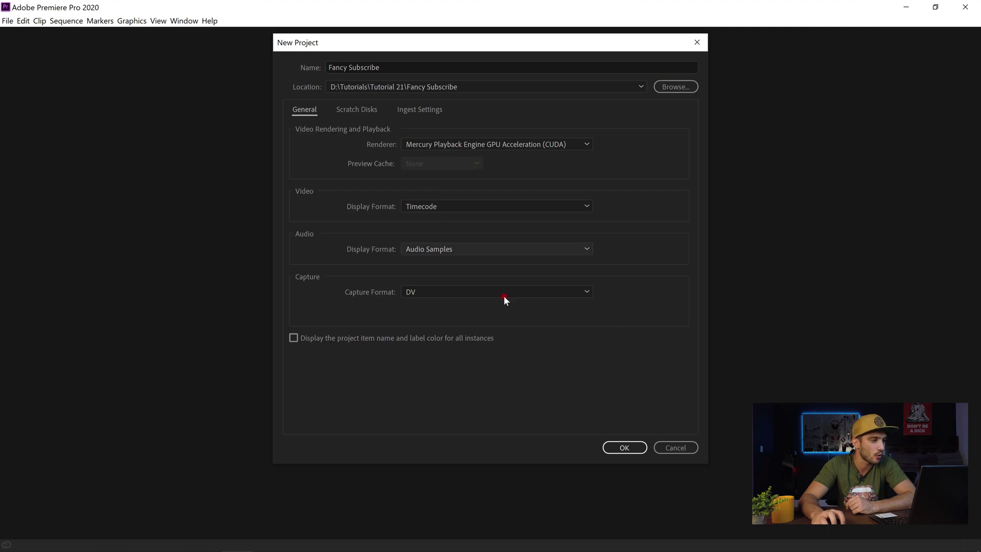
left_click(618, 443)
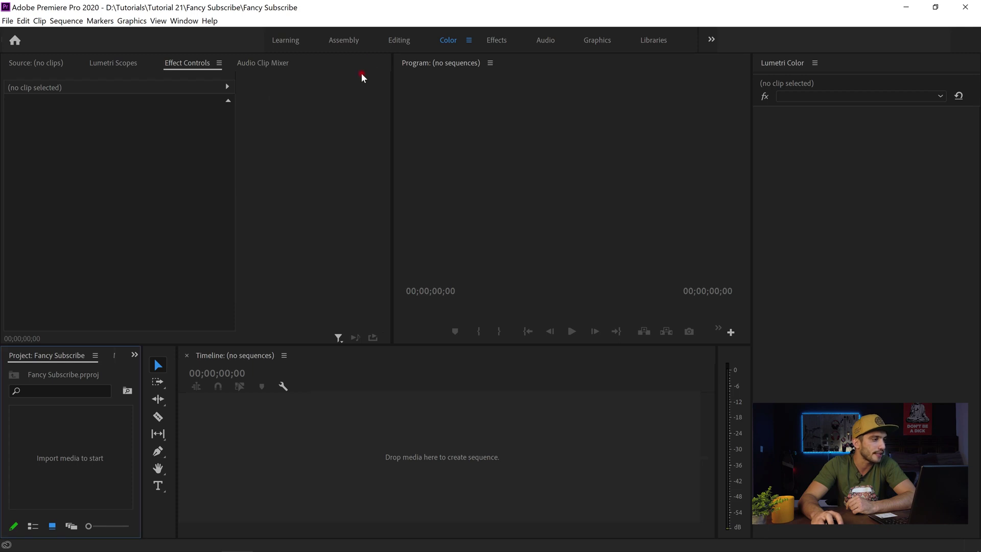
Switch to the Assembly workspace and create a sequence named Fancy Subscribe from the RED R3D preset 4K HD 16x9 23.976
left_click(343, 41)
right_click(294, 161)
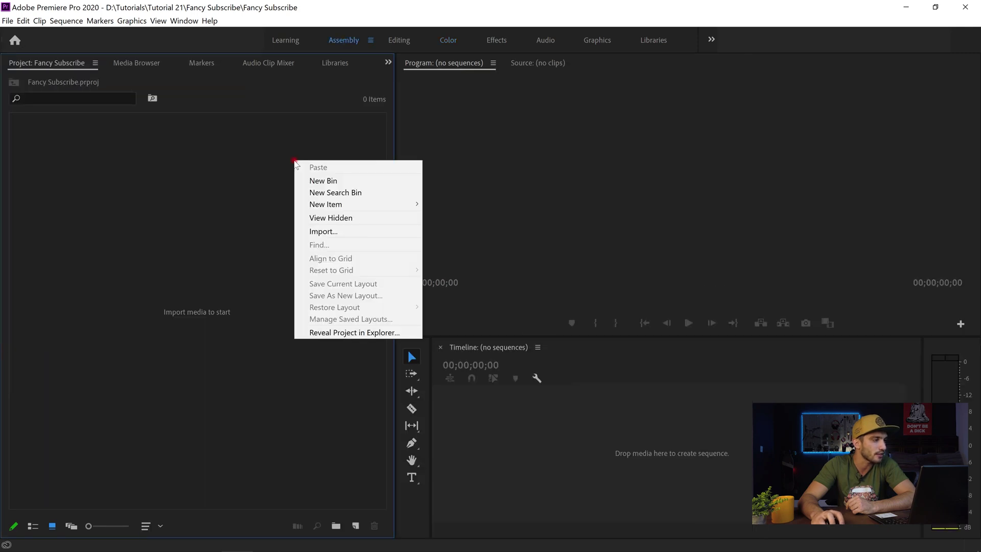
mouse_move(390, 207)
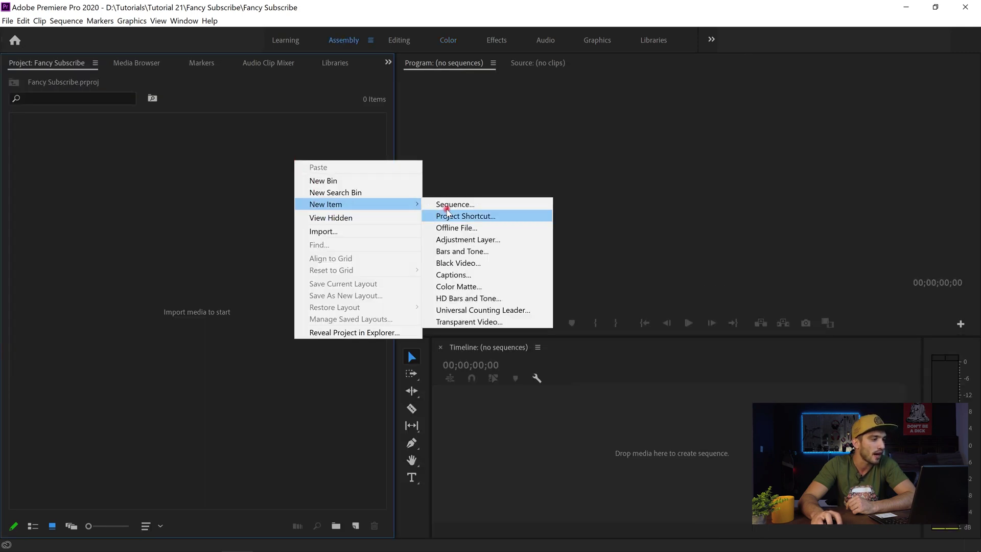
left_click(449, 205)
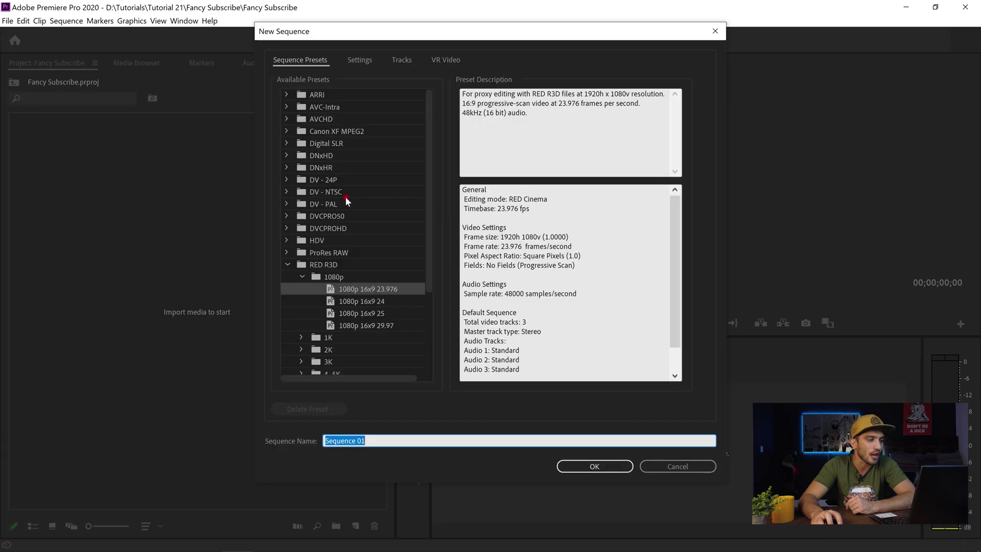
scroll(342, 195, "down", 3)
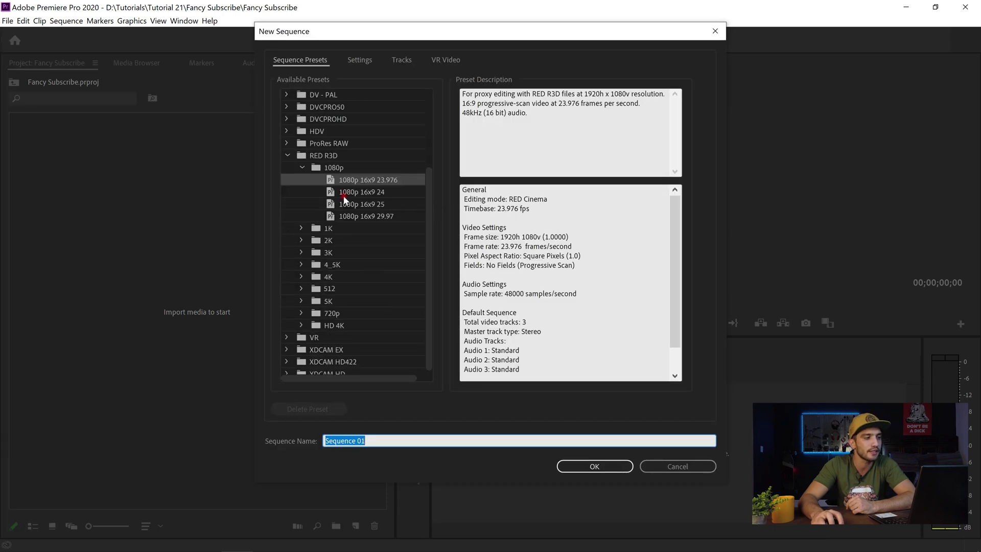
left_click(301, 324)
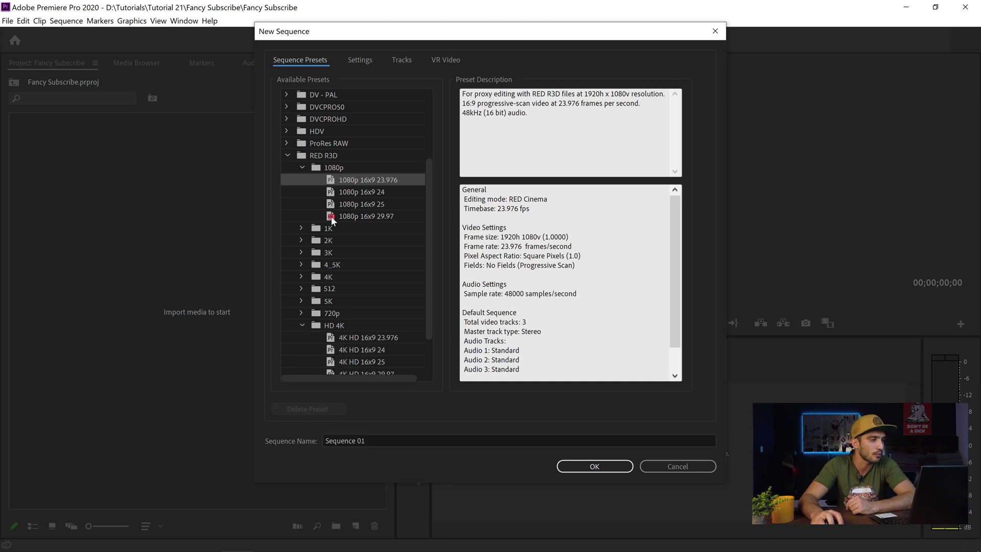
left_click(363, 340)
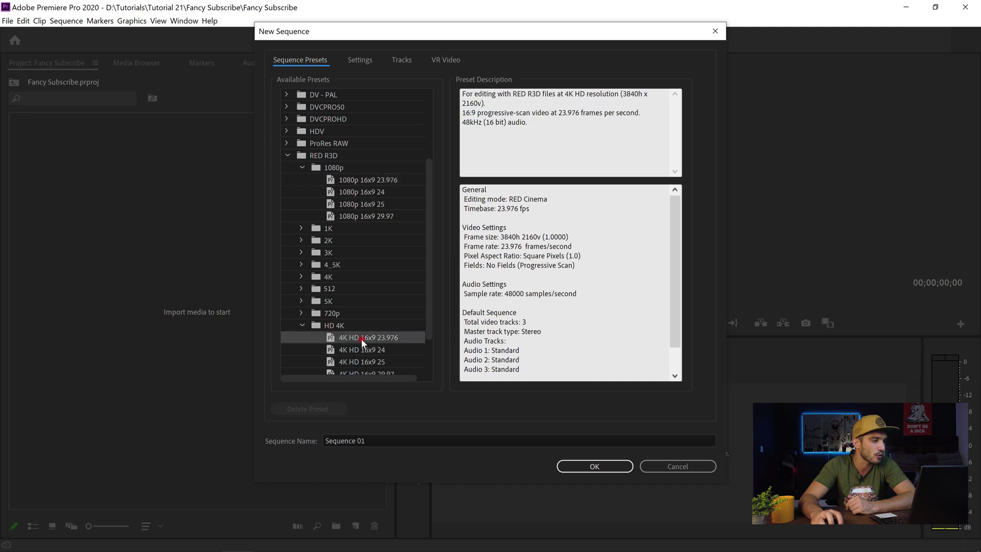
left_click(423, 436)
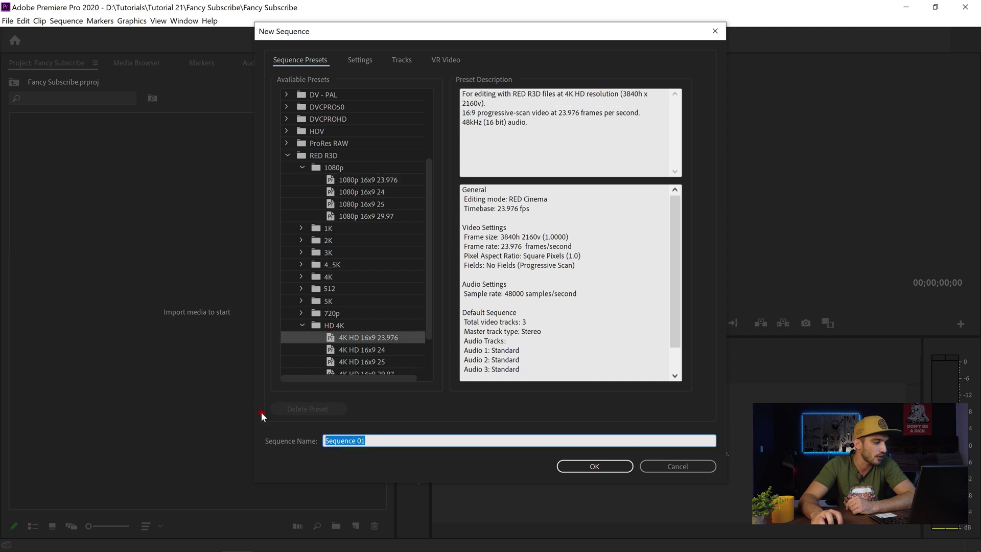
type("Fancy Subscribe")
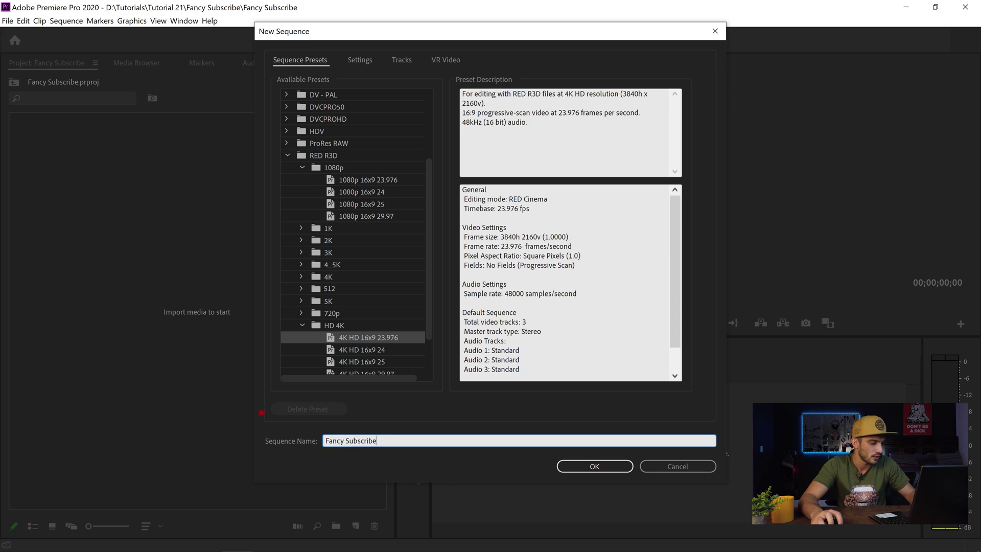
left_click(604, 467)
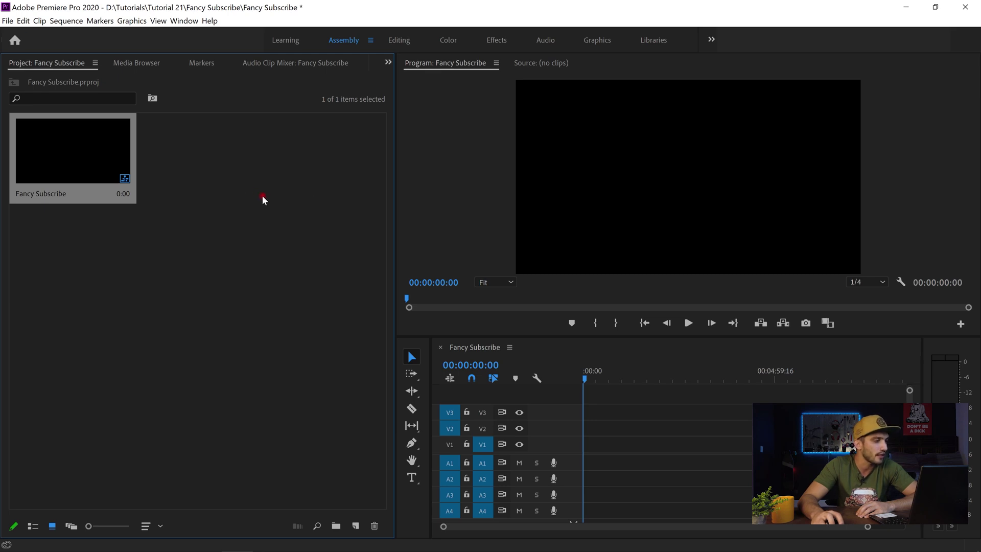
Import all seven images from the PNG folder of Tutorial 21 into the project
right_click(255, 177)
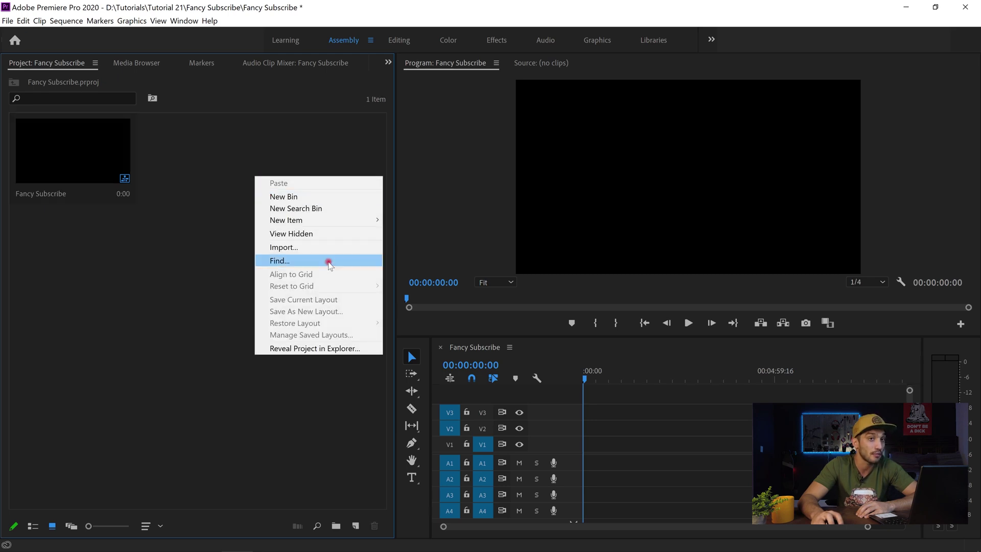
left_click(306, 247)
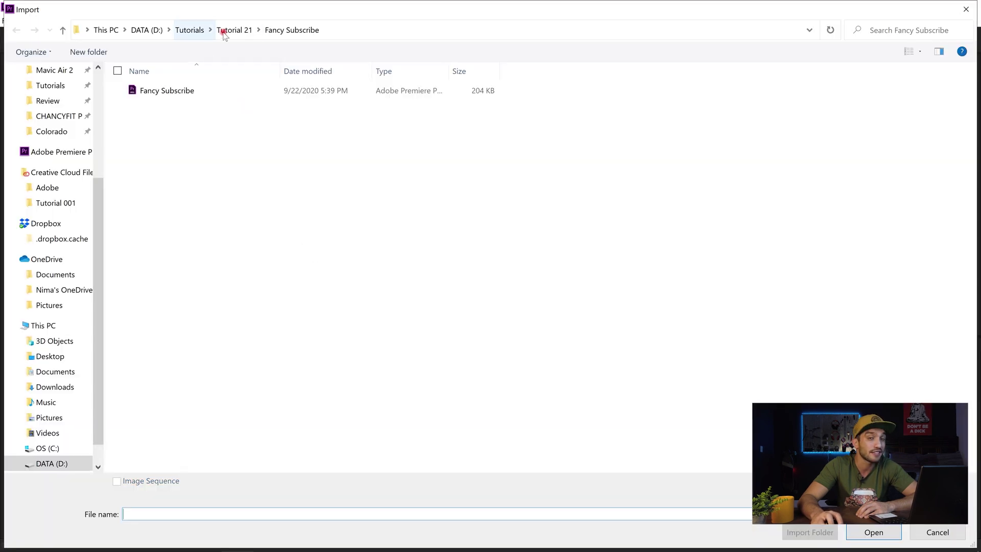
left_click(230, 30)
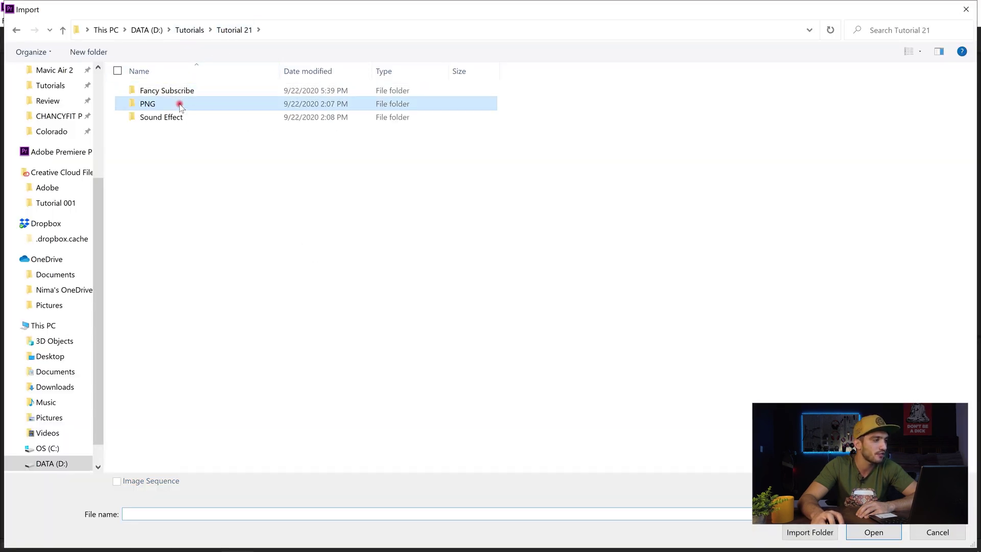
double_click(179, 103)
left_click_drag(158, 165, 599, 108)
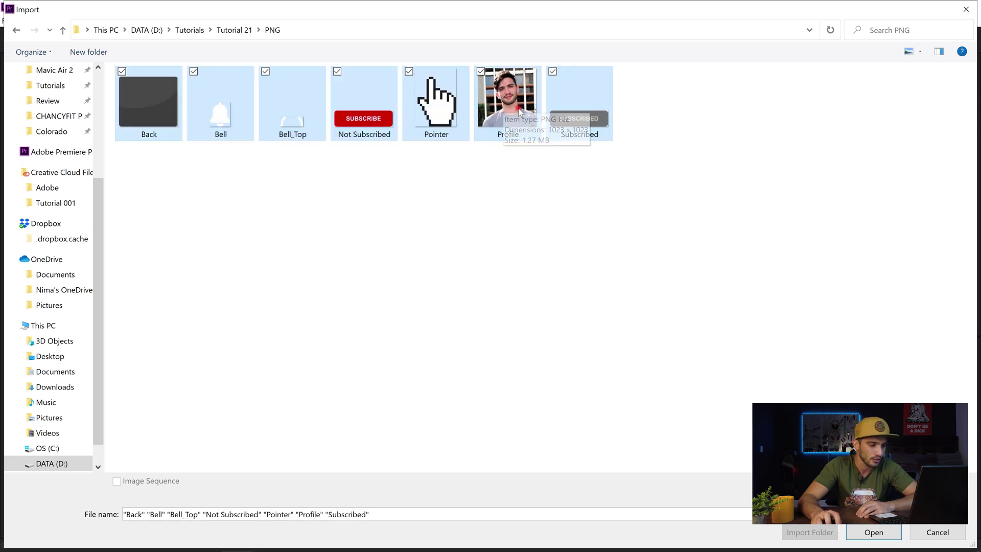
left_click(874, 533)
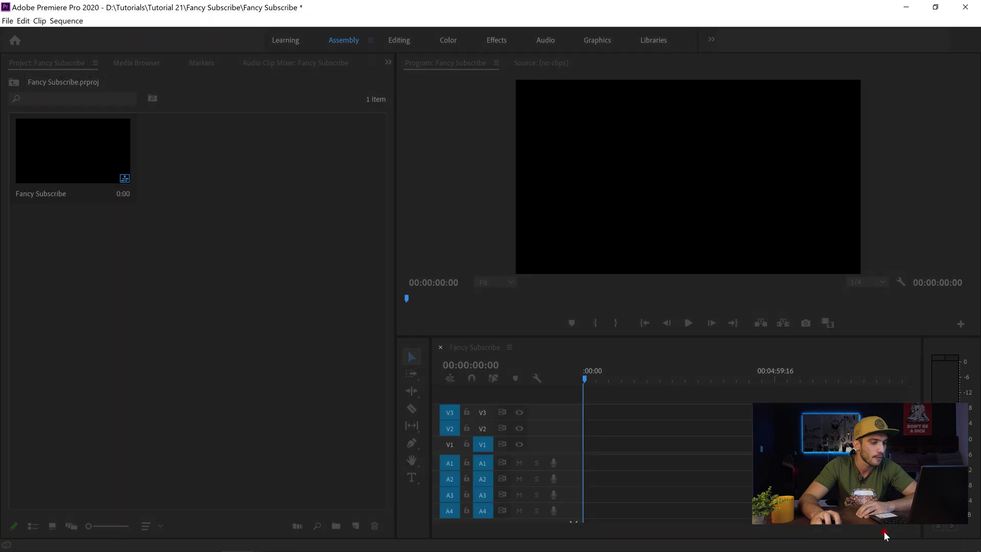
Place Back.png at the start of track V1 and extend the clip to 7 seconds
left_click(183, 234)
left_click_drag(182, 233, 584, 444)
left_click_drag(868, 532, 654, 511)
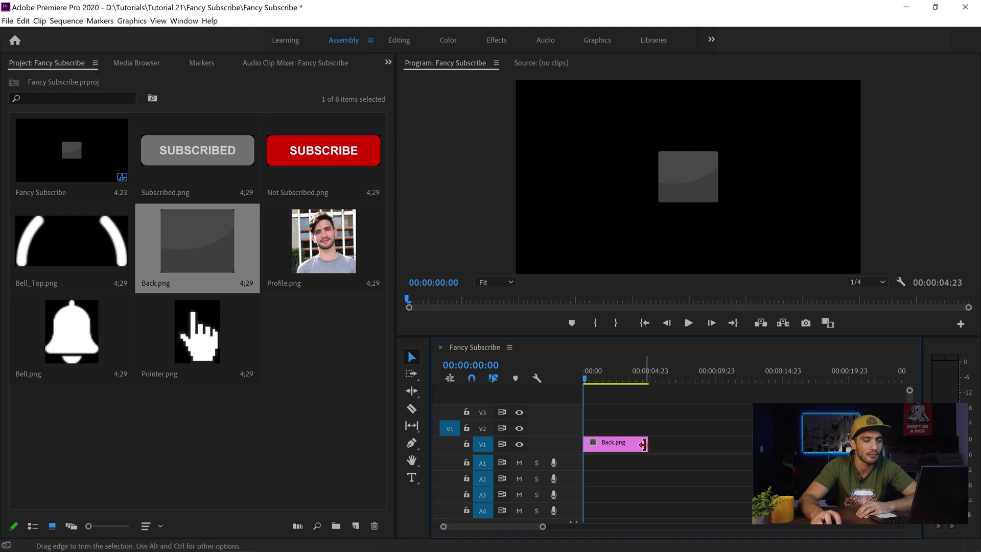
left_click_drag(644, 445, 674, 459)
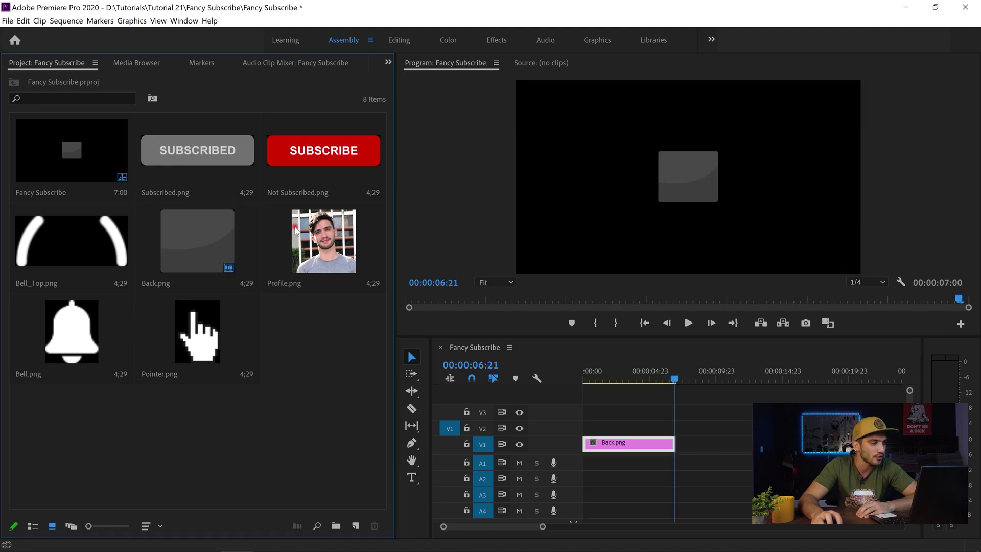
Place Profile.png on track V2 at the sequence start, above Back.png, and move the playhead to about one second
left_click(329, 253)
left_click_drag(508, 366, 587, 425)
left_click(595, 378)
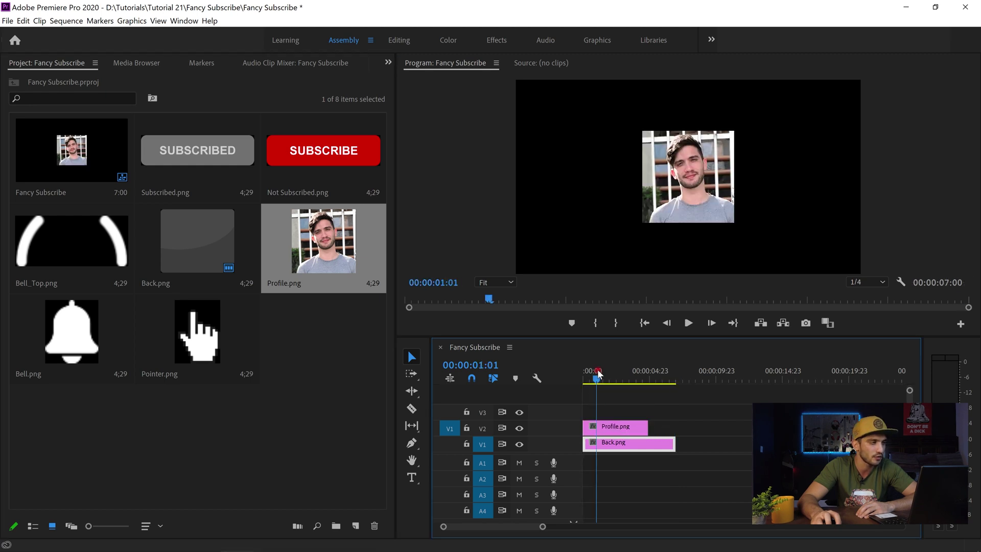
Switch to the Editing workspace, scale the Profile.png clip to 28 and position it at 1923, 845 over the card's upper edge
left_click(633, 427)
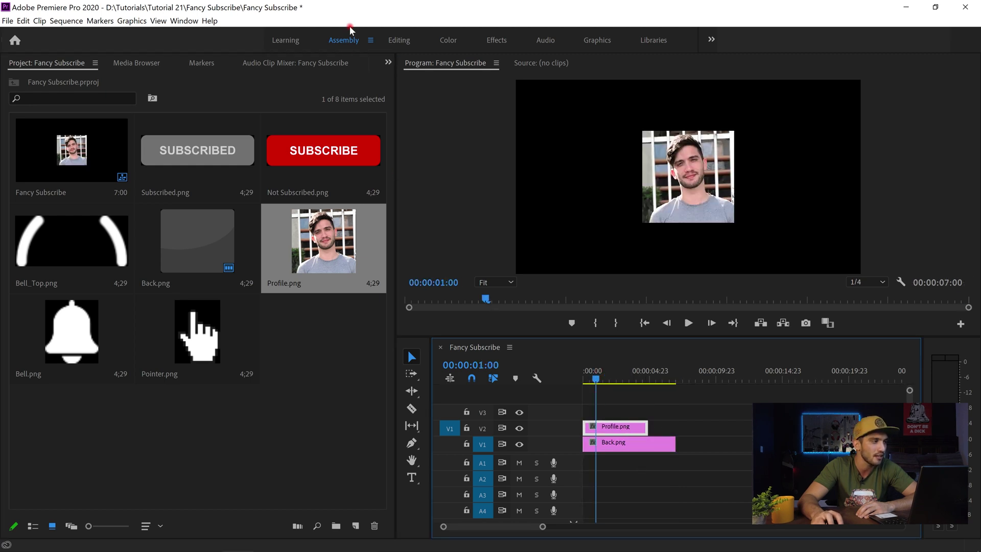
left_click(401, 40)
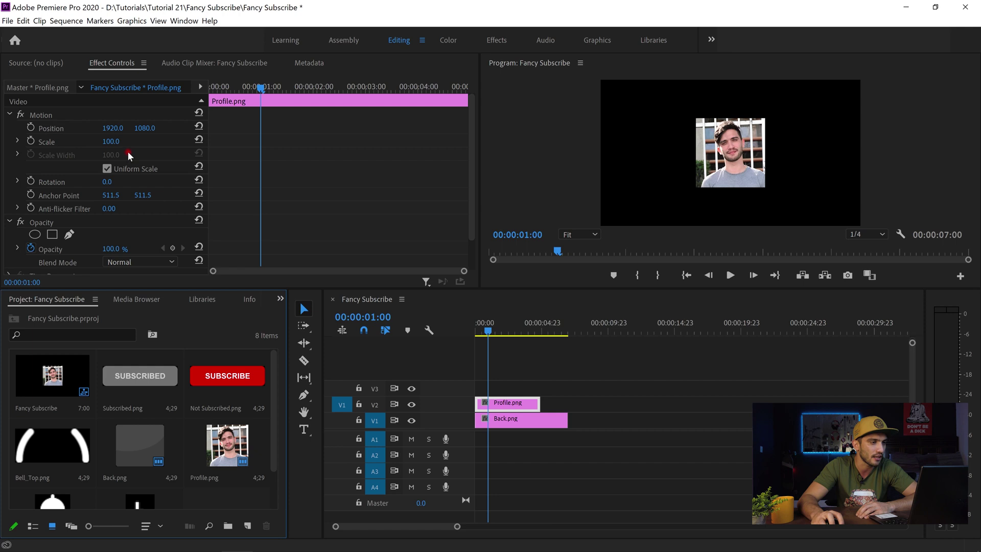
left_click_drag(109, 143, 68, 157)
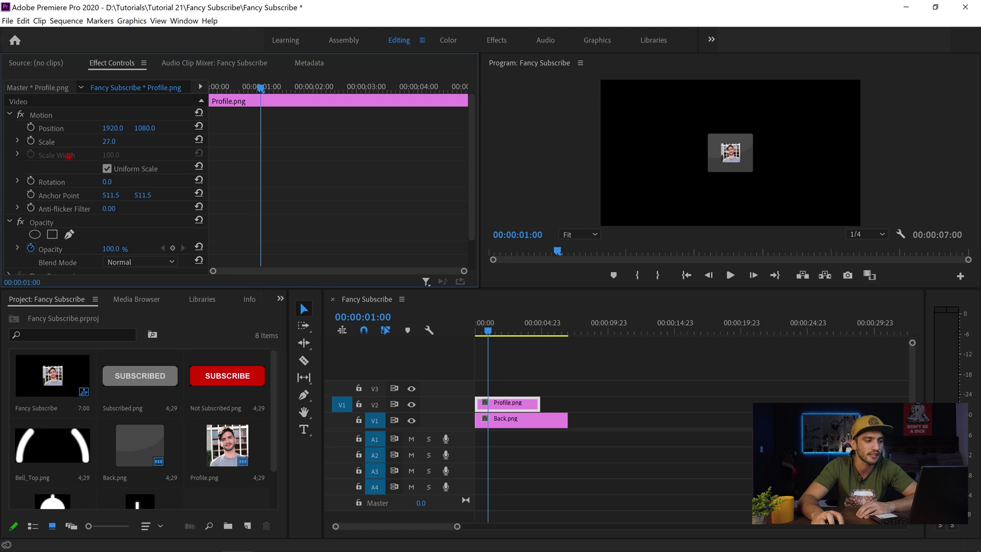
left_click(224, 172)
left_click_drag(581, 291, 581, 337)
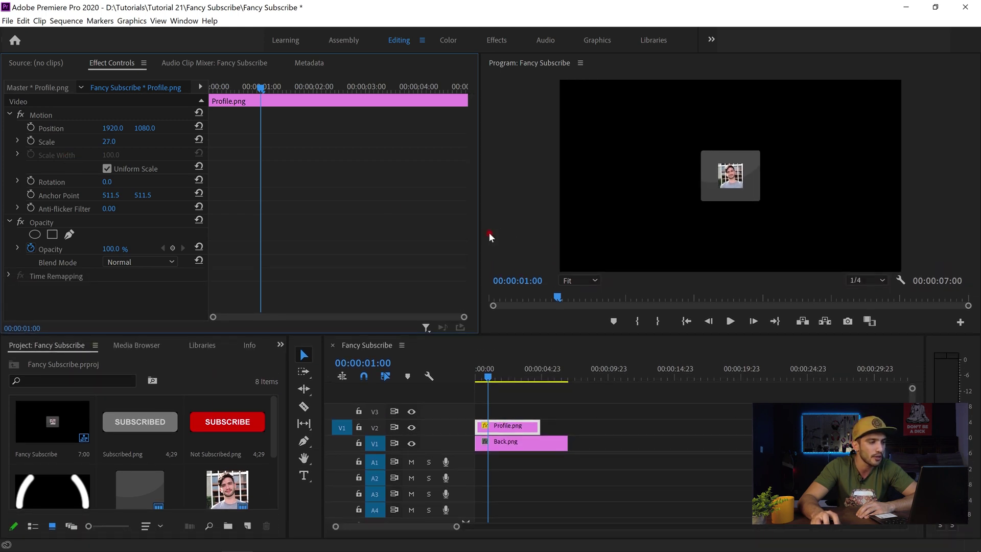
left_click(582, 281)
left_click(580, 375)
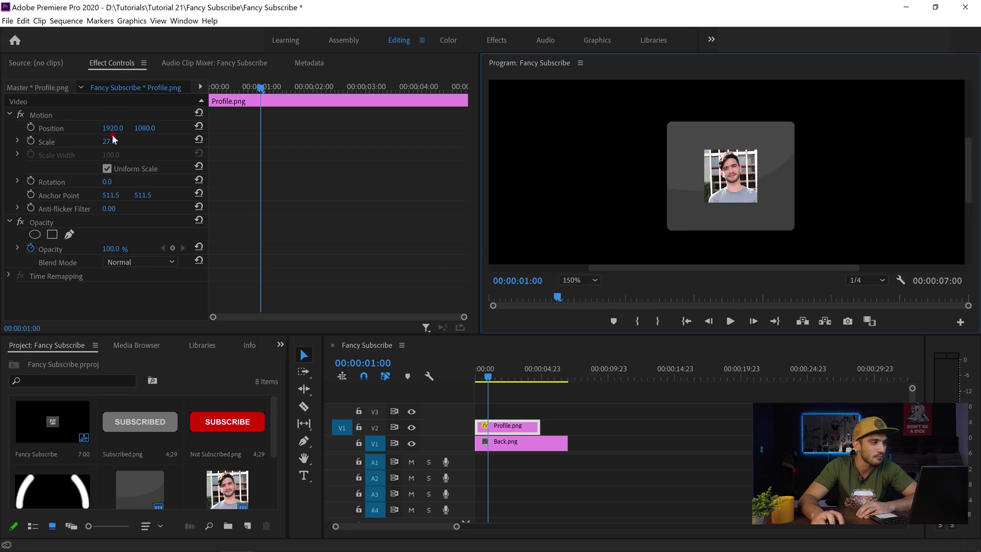
left_click_drag(113, 144, 128, 128)
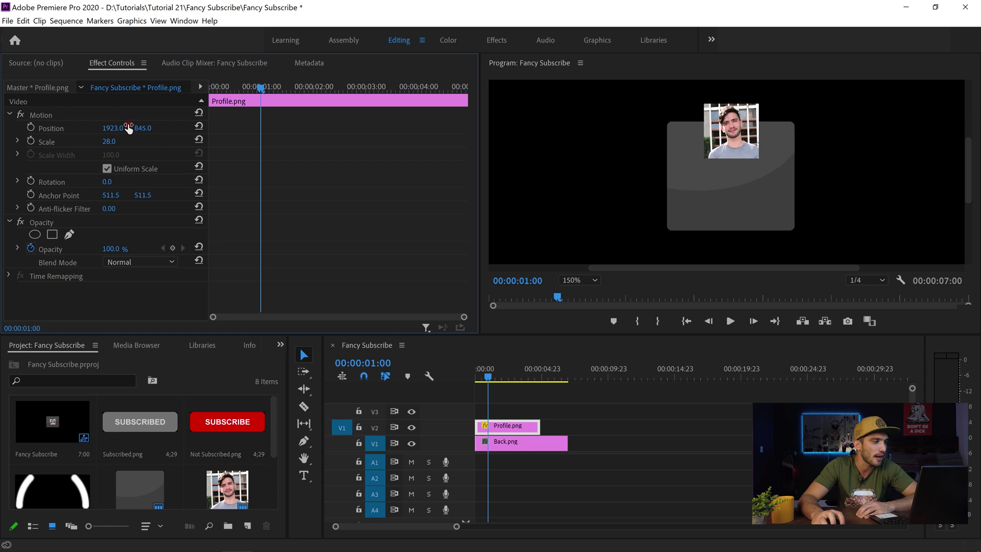
Add an ellipse opacity mask to the Profile.png clip and reshape it into a circle around the face
left_click(36, 234)
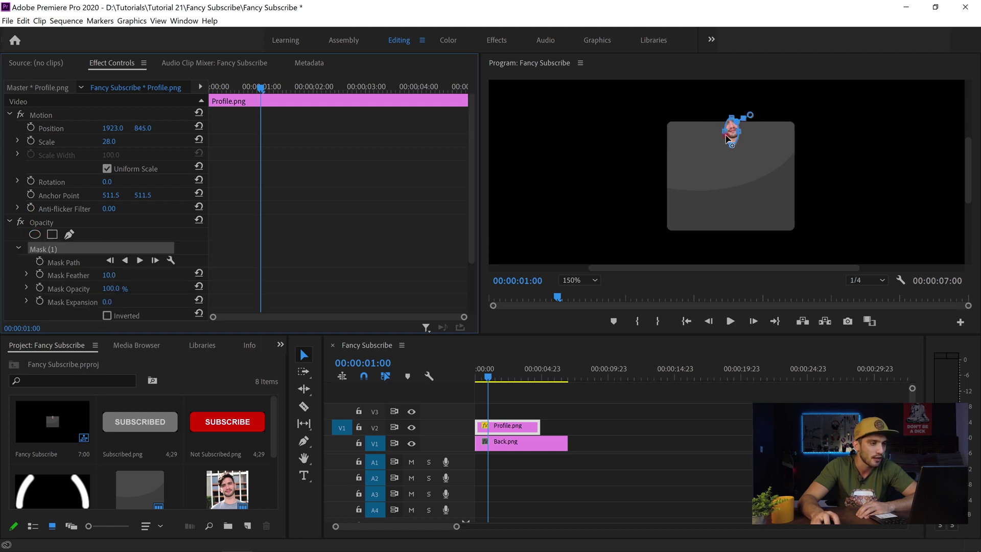
left_click_drag(725, 134, 731, 100)
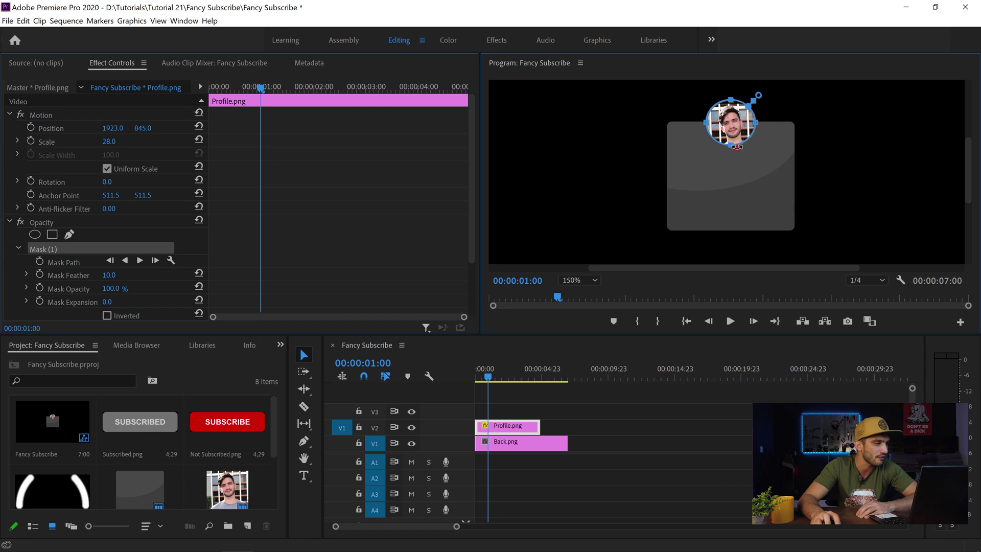
left_click_drag(732, 144, 732, 150)
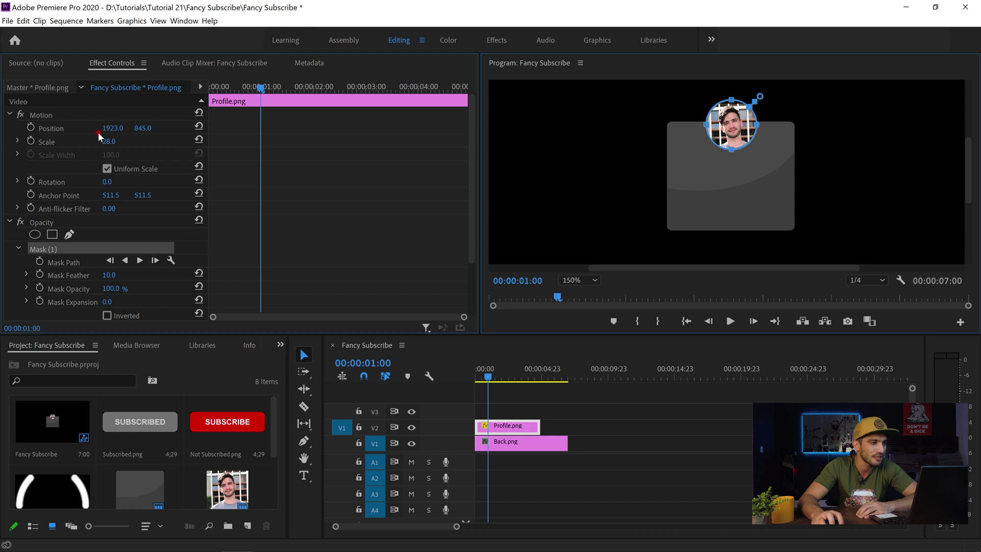
Set the Profile.png clip's scale to 35 and shift its circular mask slightly to frame the face
left_click_drag(131, 136, 124, 128)
left_click_drag(721, 123, 723, 128)
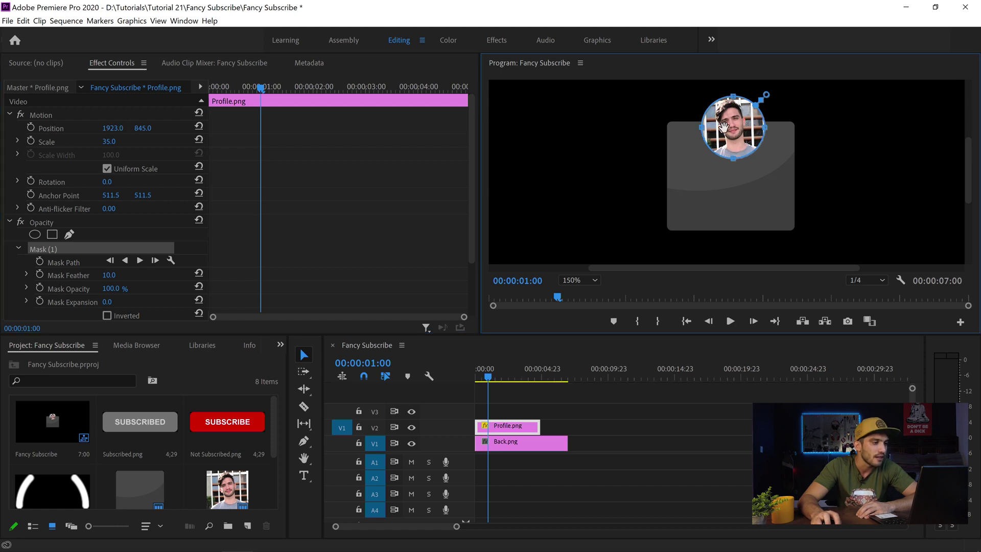
left_click(576, 408)
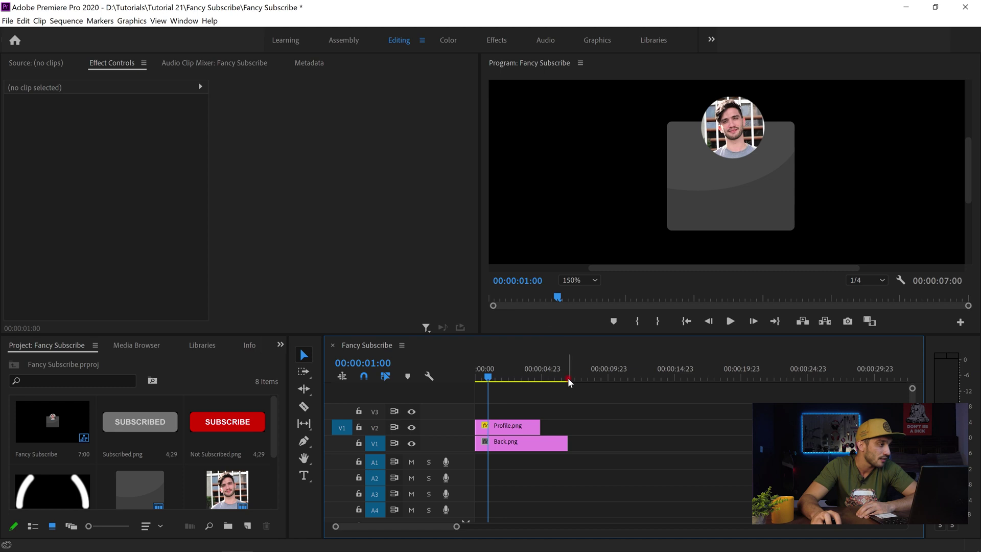
Reposition the masked Profile.png clip to 1906, 853 so it is centred over the card's upper edge
left_click(531, 427)
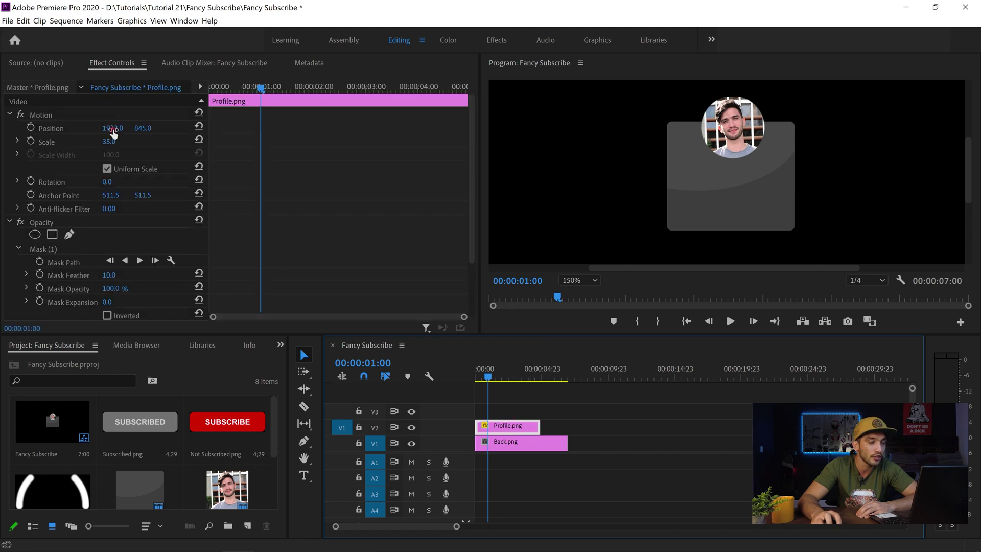
left_click_drag(112, 132, 312, 143)
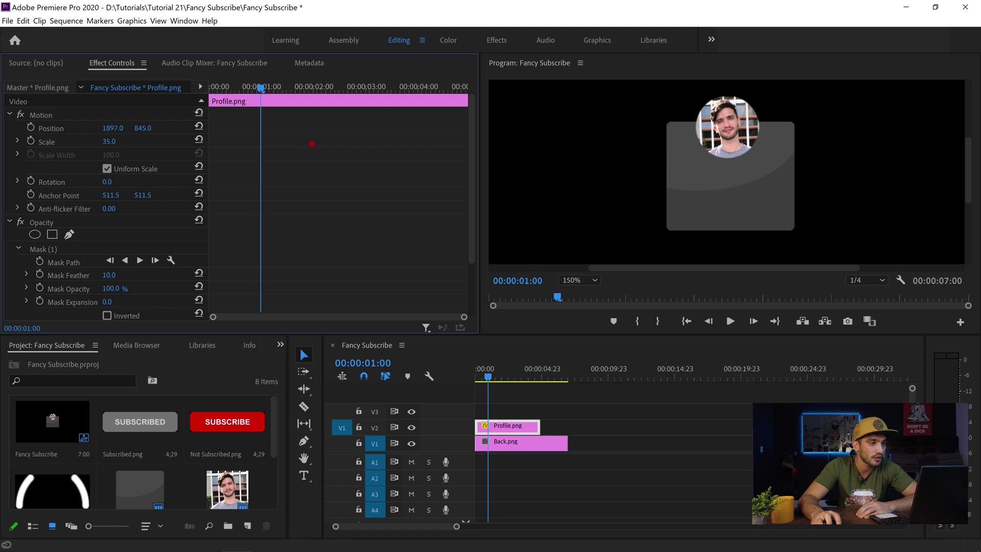
left_click_drag(143, 128, 343, 143)
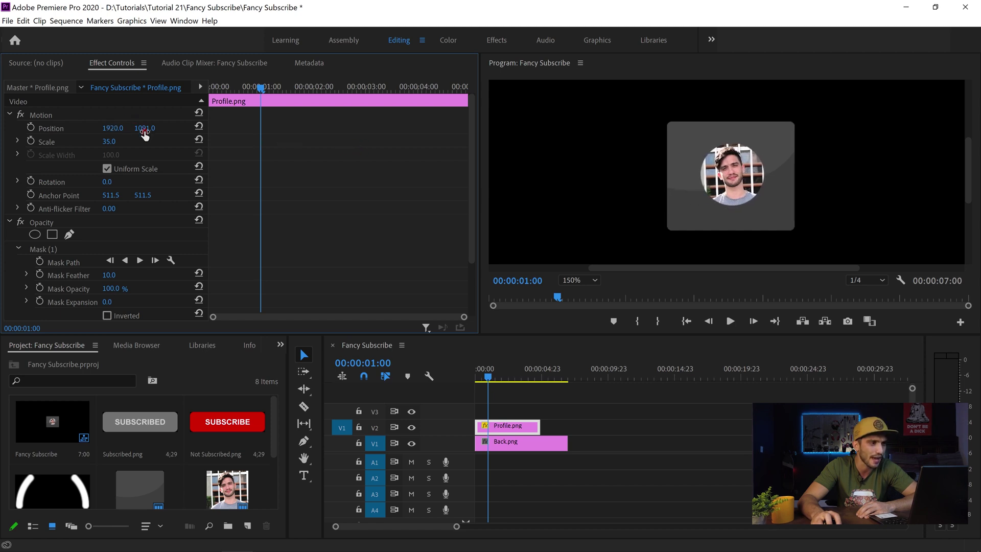
left_click_drag(145, 133, 101, 130)
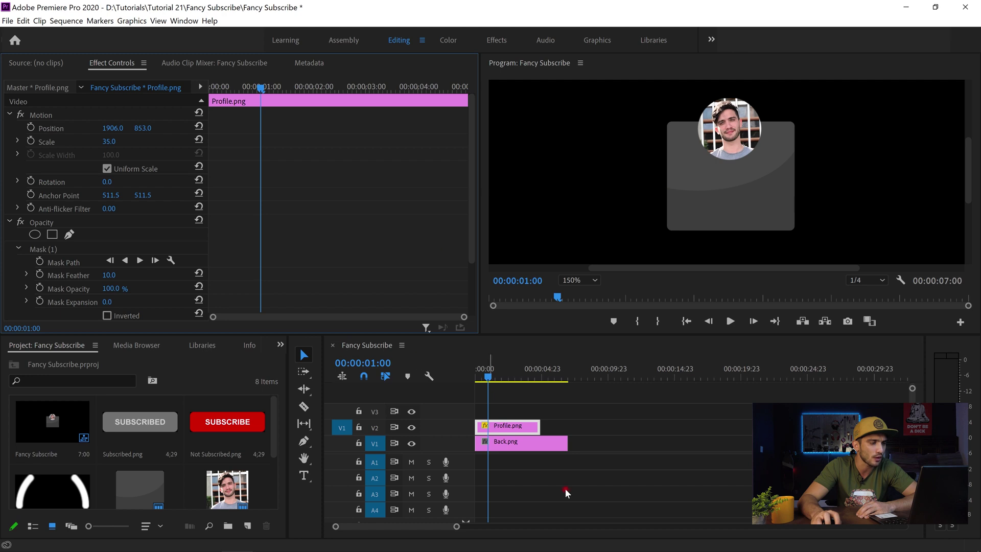
Extend the Profile.png clip to the end of Back.png and add Not Subscribed.png on track V3 from the sequence start
left_click_drag(539, 426, 567, 434)
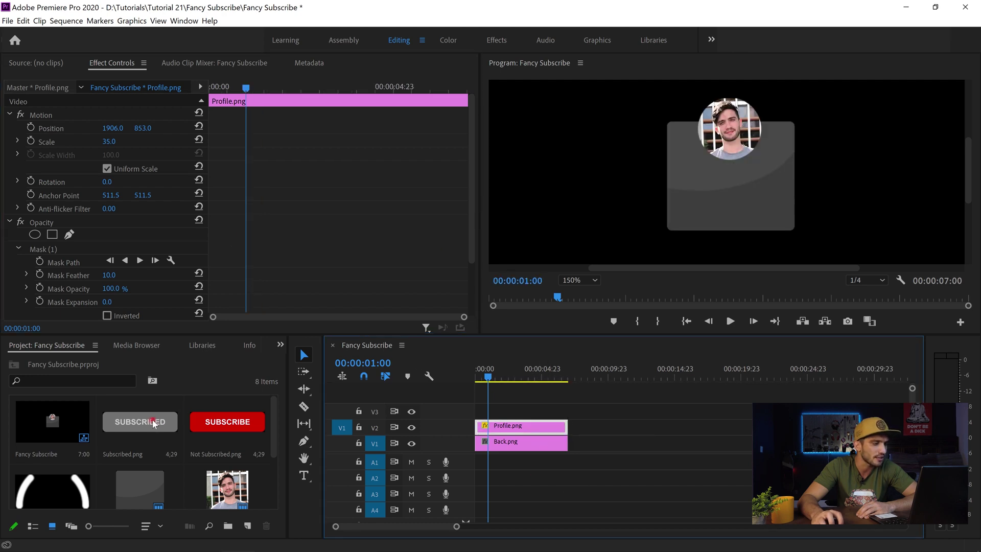
left_click(214, 427)
left_click_drag(308, 424, 478, 400)
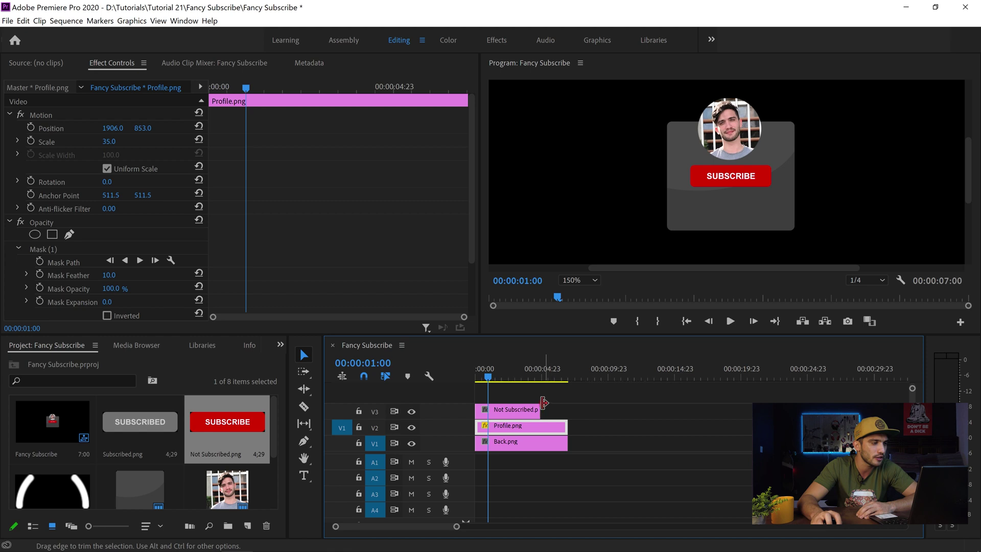
Position the Not Subscribed.png clip at 1920, 1182 so the button sits in the card's lower half
left_click(685, 321)
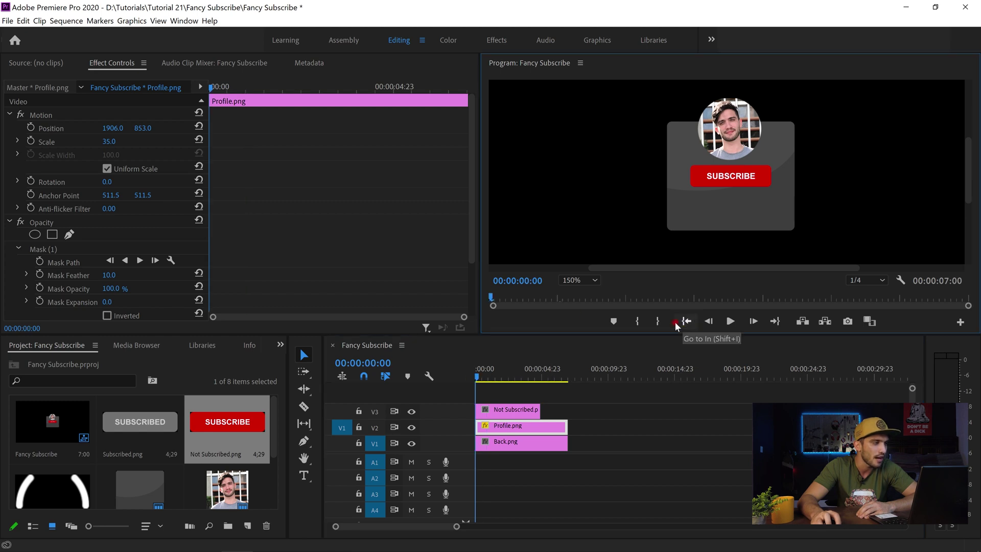
left_click(522, 412)
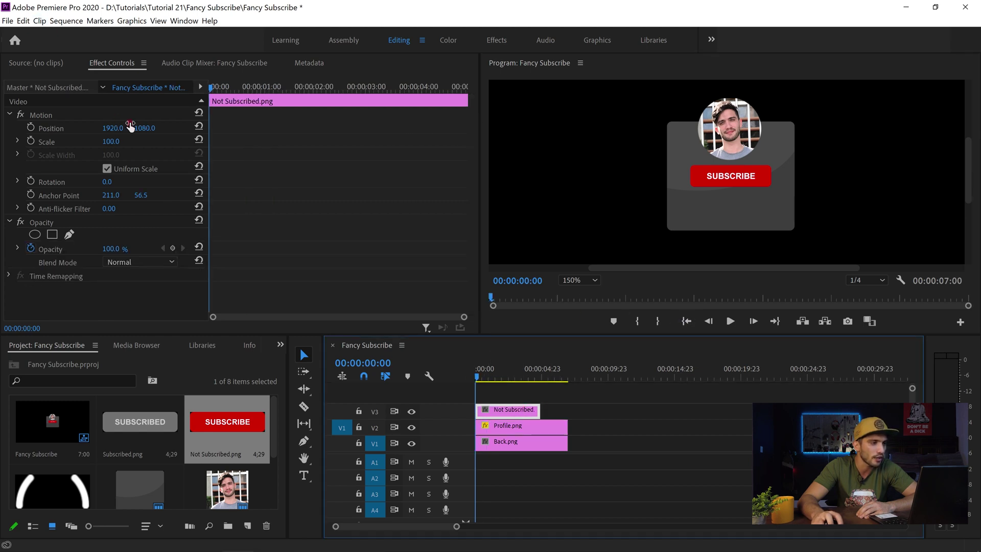
left_click_drag(140, 126, 199, 111)
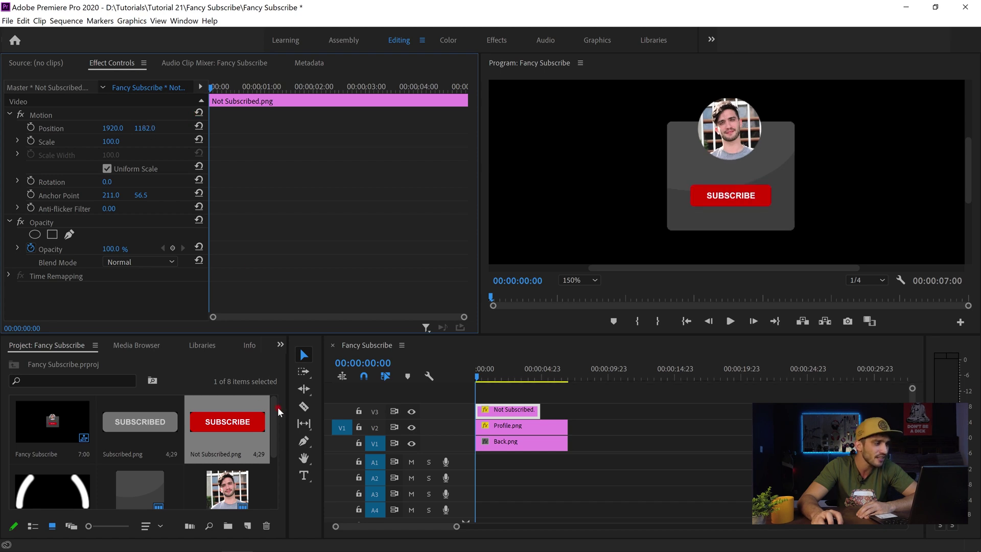
Add Pointer.png on track V4 from the sequence start and set its scale to 70
left_click_drag(278, 438, 281, 477)
left_click_drag(160, 477, 480, 398)
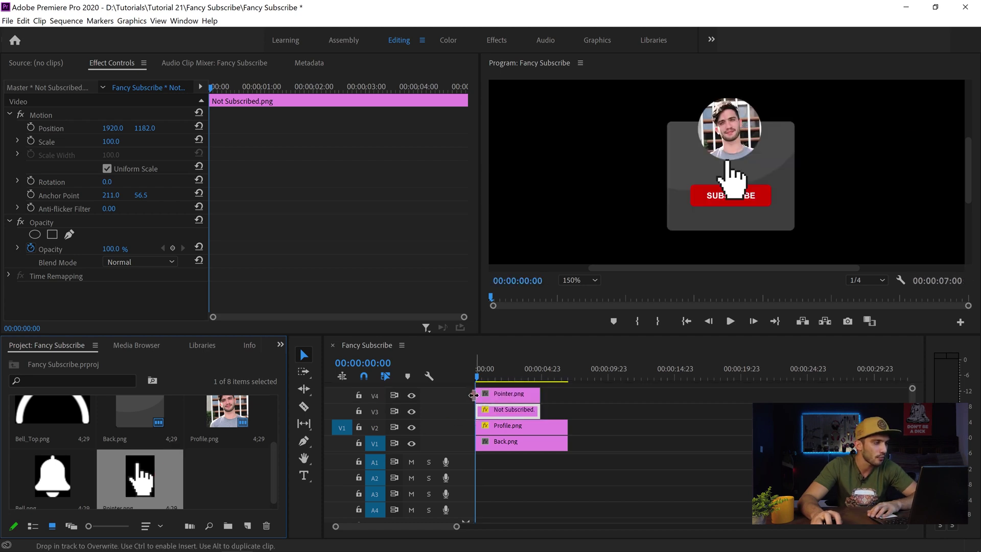
mouse_move(111, 142)
left_mouse_down()
mouse_move(84, 132)
mouse_move(125, 141)
left_mouse_up()
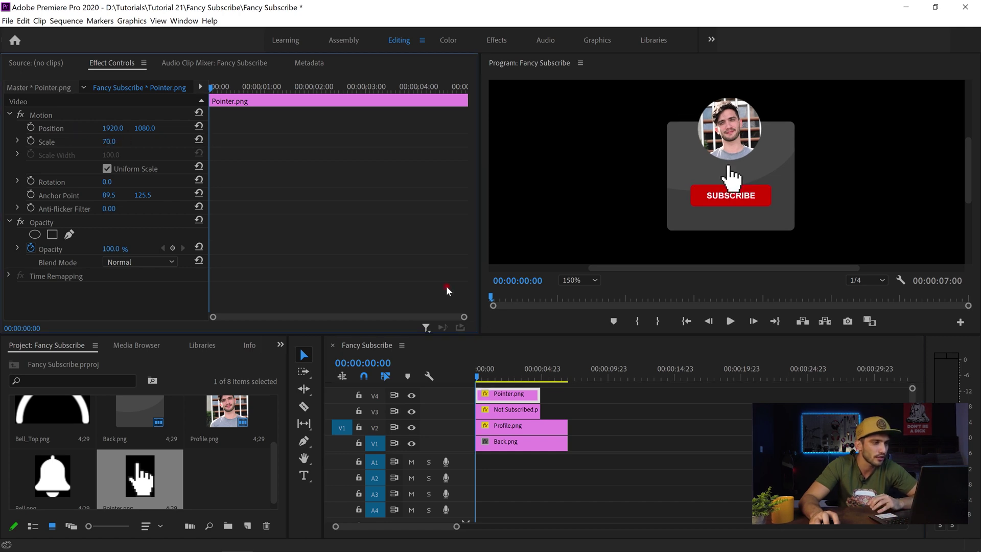
Fit the whole frame in the preview and extend the Pointer.png and Not Subscribed.png clips to the end of Back.png
left_click(572, 280)
left_click(577, 292)
left_click_drag(538, 393, 567, 394)
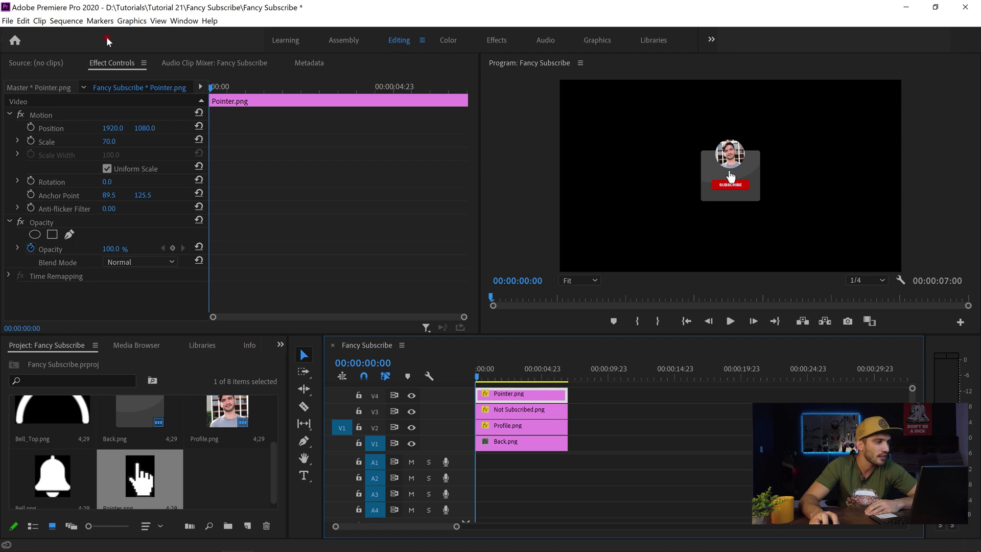
Move the Pointer.png clip below the frame to 2024, 2254 and set a starting Position keyframe at 00:00:00:00
left_click(212, 89)
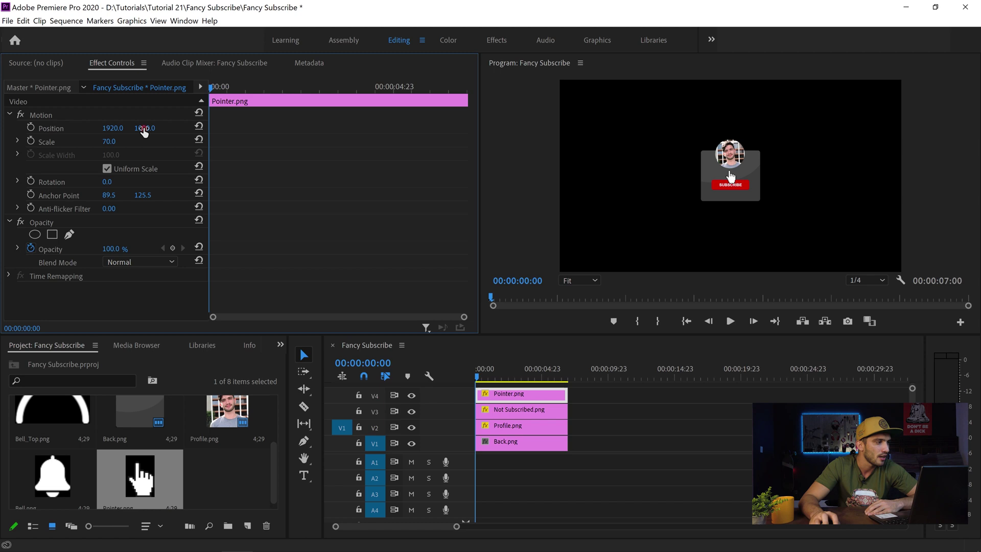
left_click_drag(186, 126, 316, 163)
left_click_drag(145, 128, 151, 128)
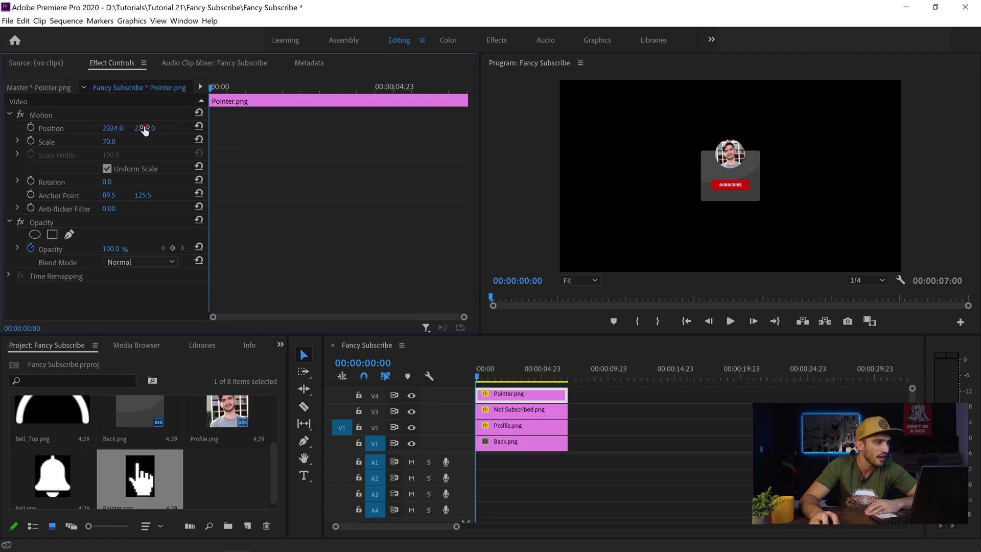
left_click(30, 127)
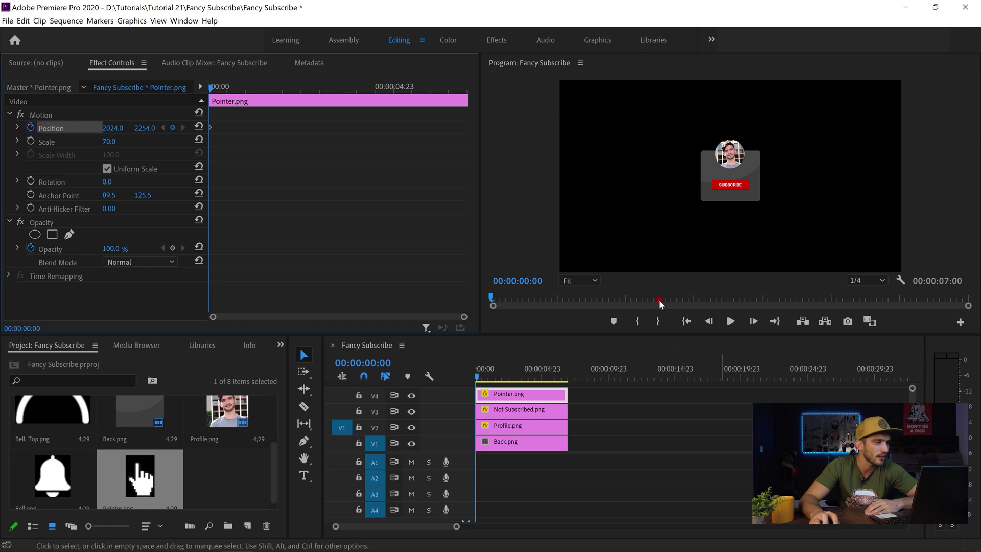
Keyframe the pointer's position at 1914, 1230 over the button at 00:00:00:23 and hold it with another keyframe at 00:00:01:15
left_click(734, 320)
left_click(734, 321)
mouse_move(115, 128)
left_mouse_down()
mouse_move(85, 127)
mouse_move(104, 124)
left_mouse_up()
left_click_drag(145, 128, 112, 127)
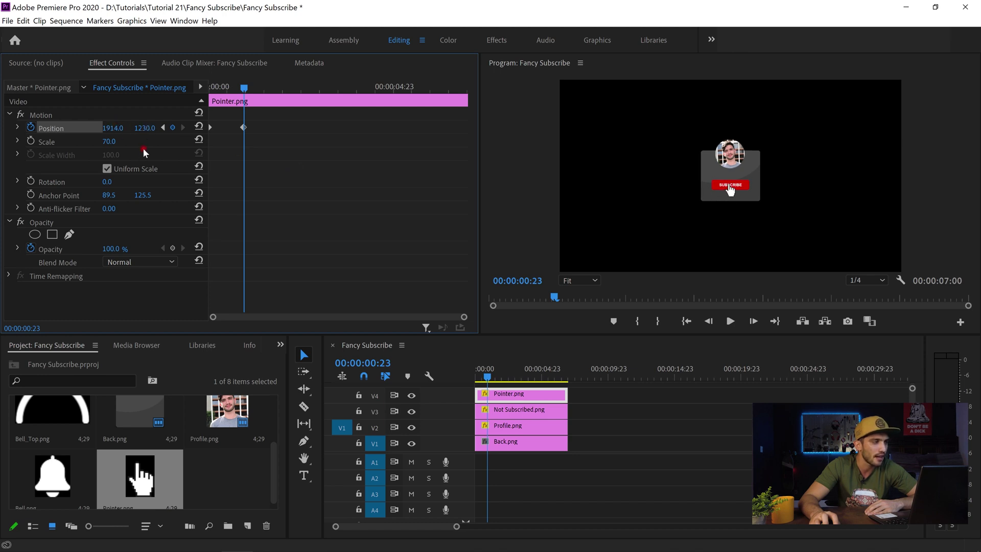
key("space")
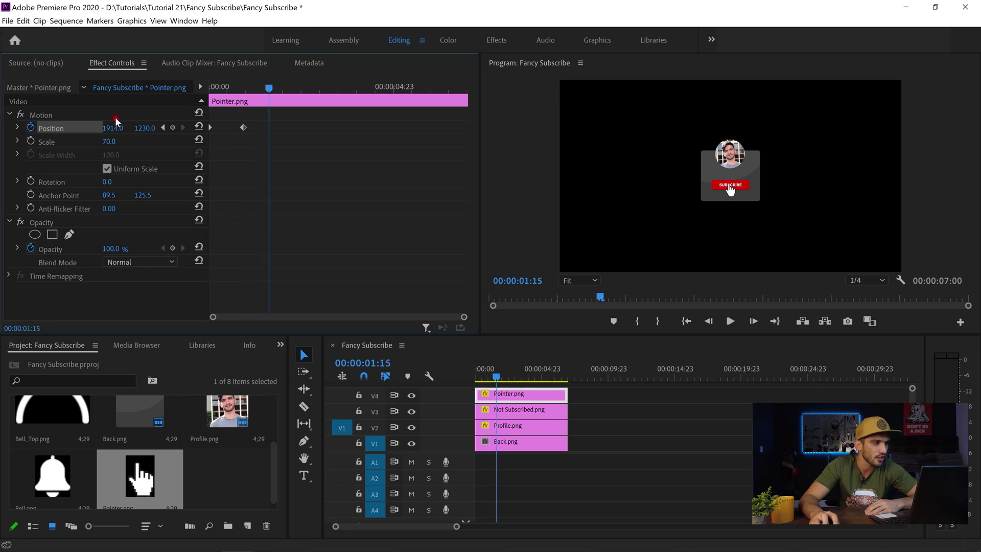
left_click(172, 127)
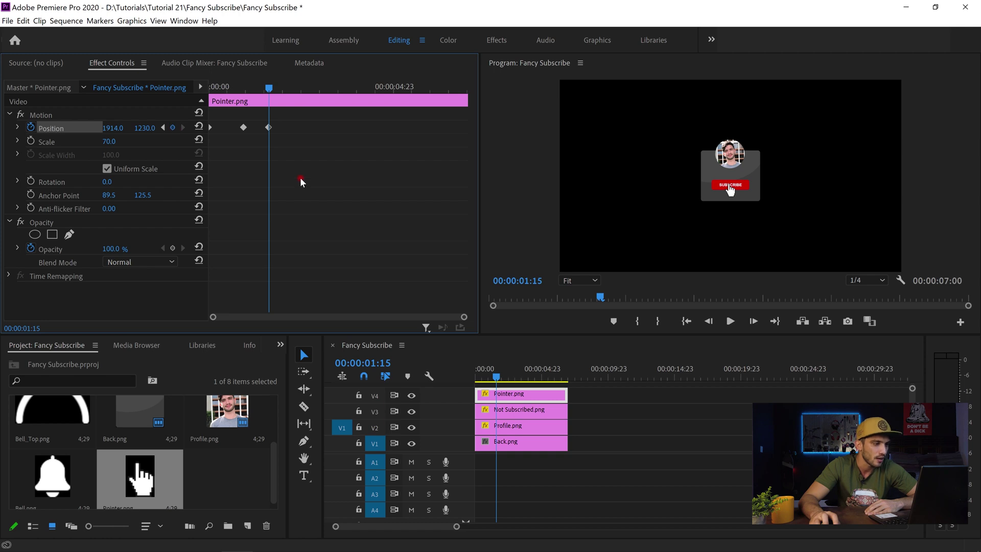
Trim the Not Subscribed.png clip to end at 00:00:01:15 and place Subscribed.png directly after it on track V3
left_click(521, 410)
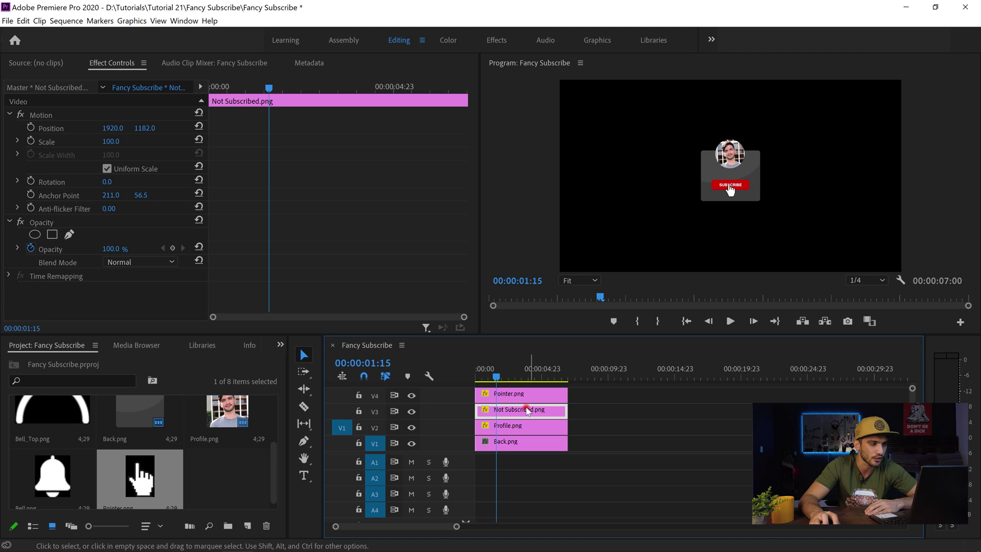
left_click_drag(562, 411, 495, 410)
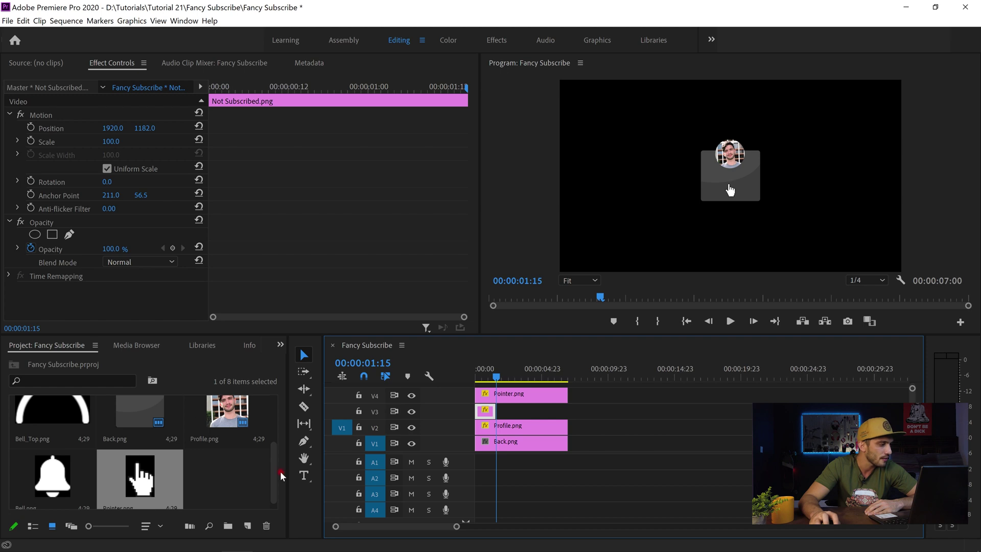
scroll(153, 450, "up", 3)
left_click_drag(141, 422, 502, 412)
Copy the Not Subscribed.png clip and paste only its Motion attributes onto the Subscribed.png clip
left_click_drag(456, 526, 394, 526)
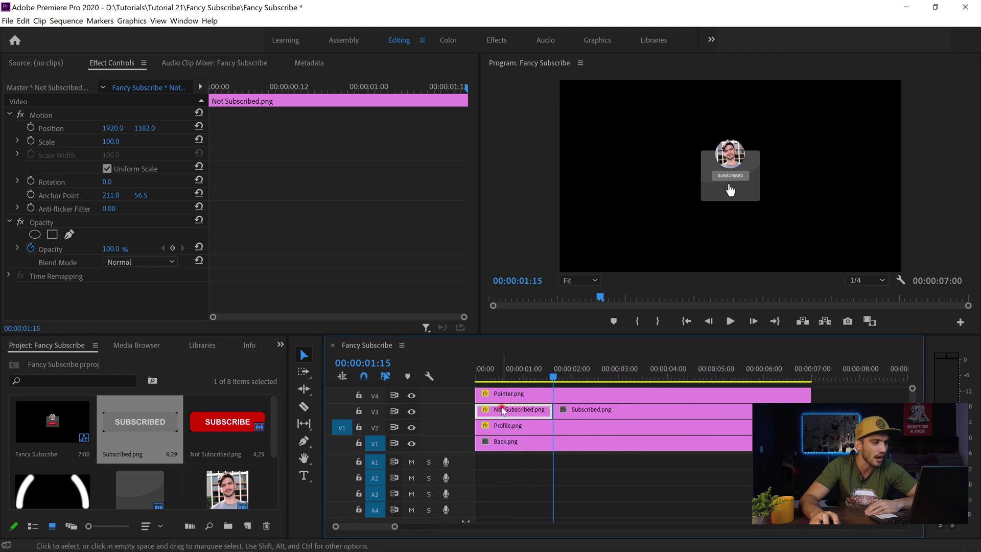
right_click(502, 410)
left_click(538, 85)
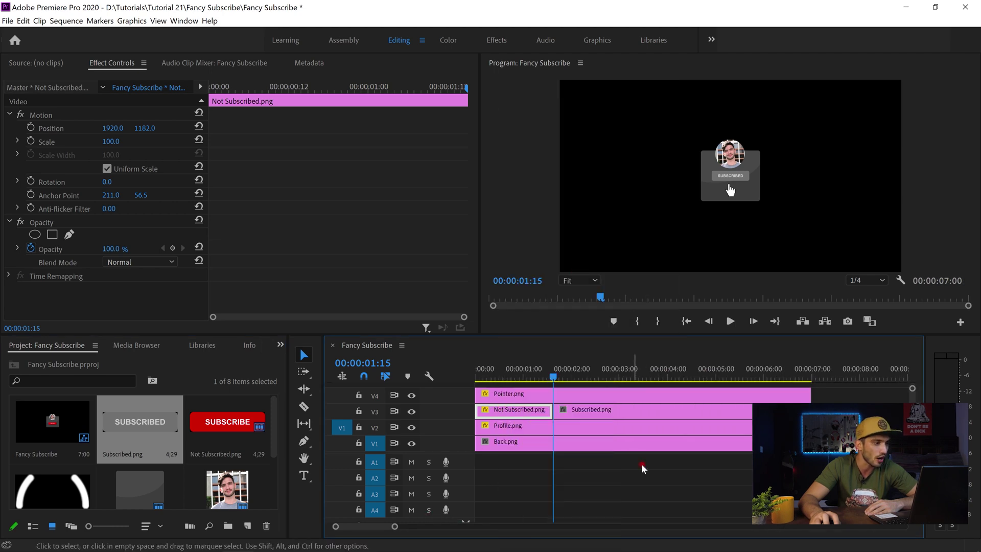
left_click(616, 409)
right_click(615, 407)
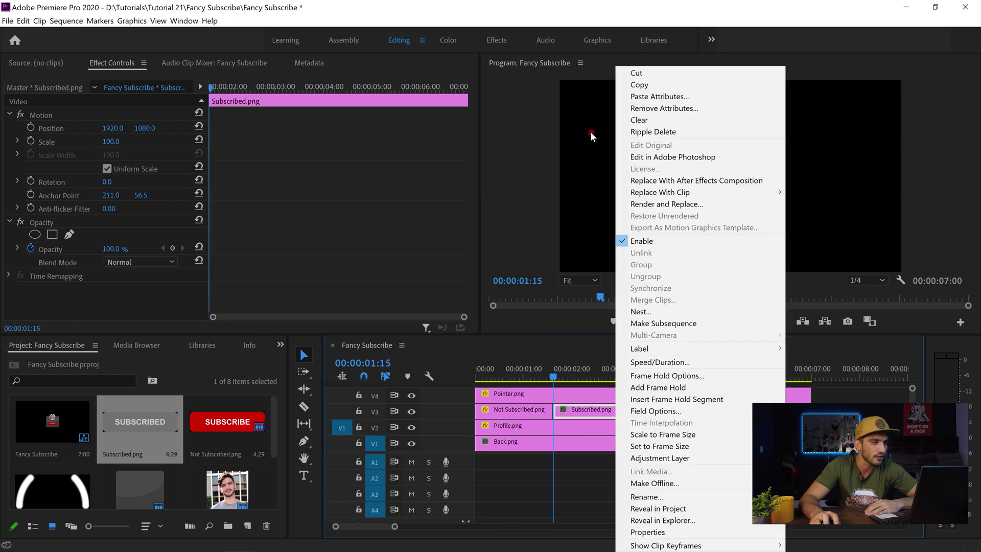
left_click(624, 97)
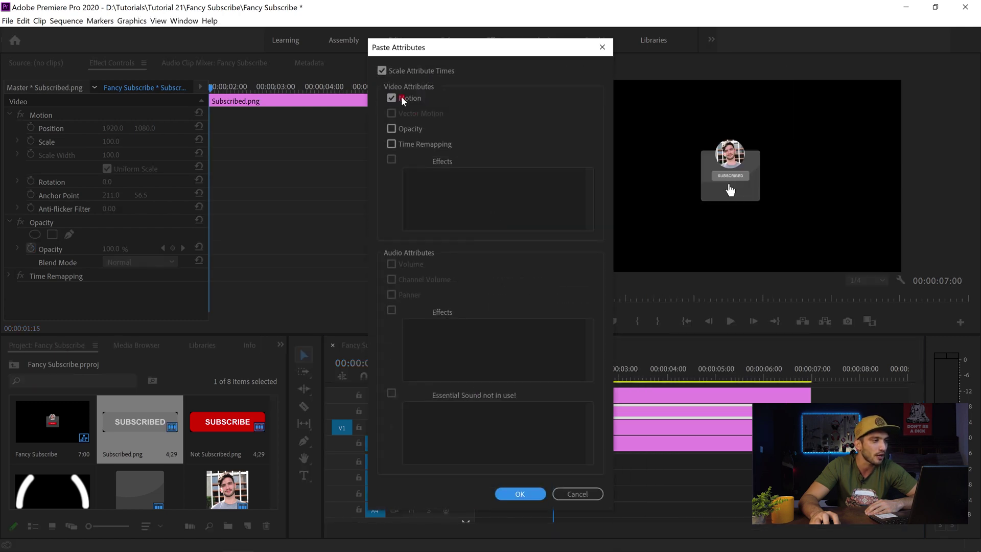
left_click(391, 98)
left_click(525, 493)
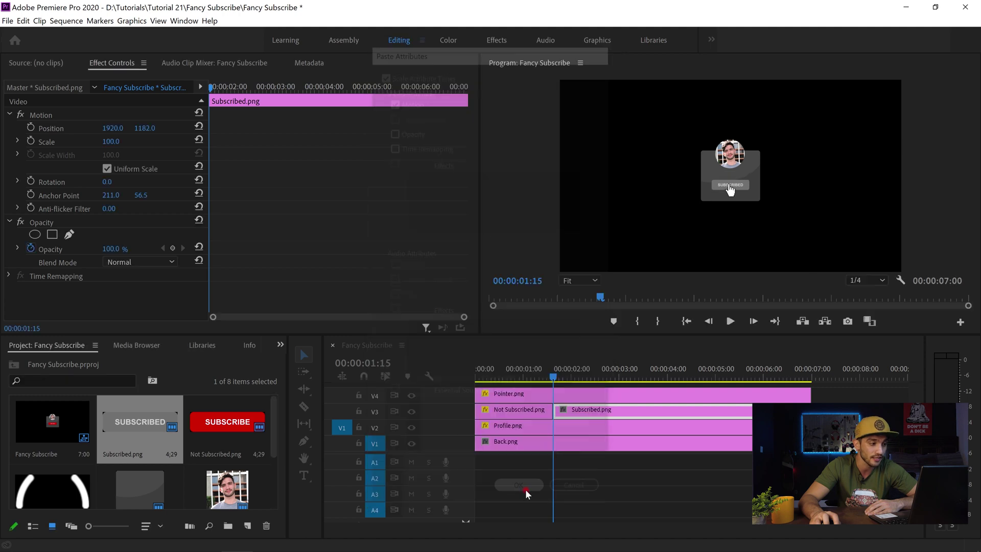
Preview the animation from the start, enlarge the preview to 150%, and set a Position keyframe on Subscribed.png at 00:00:02:03
left_click(686, 321)
key("space")
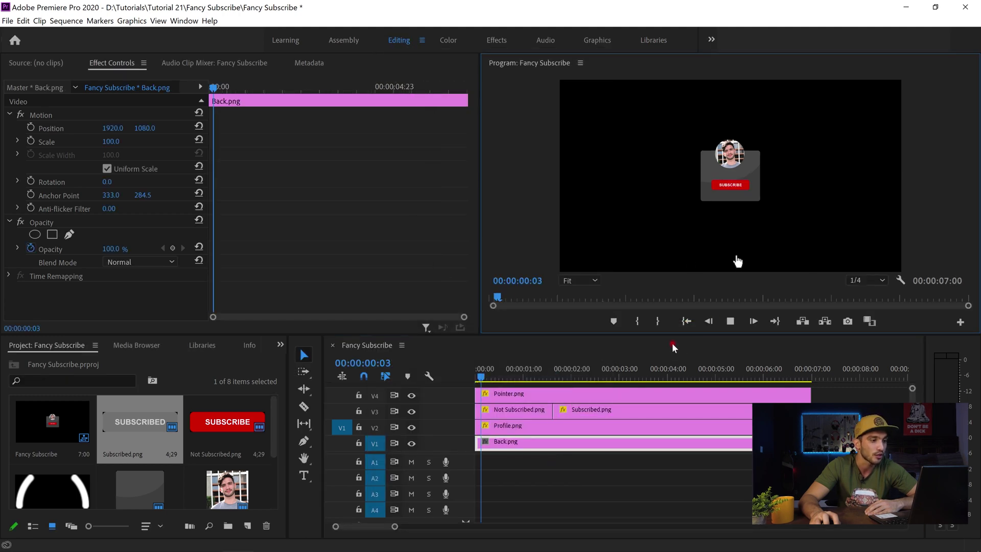
key("space")
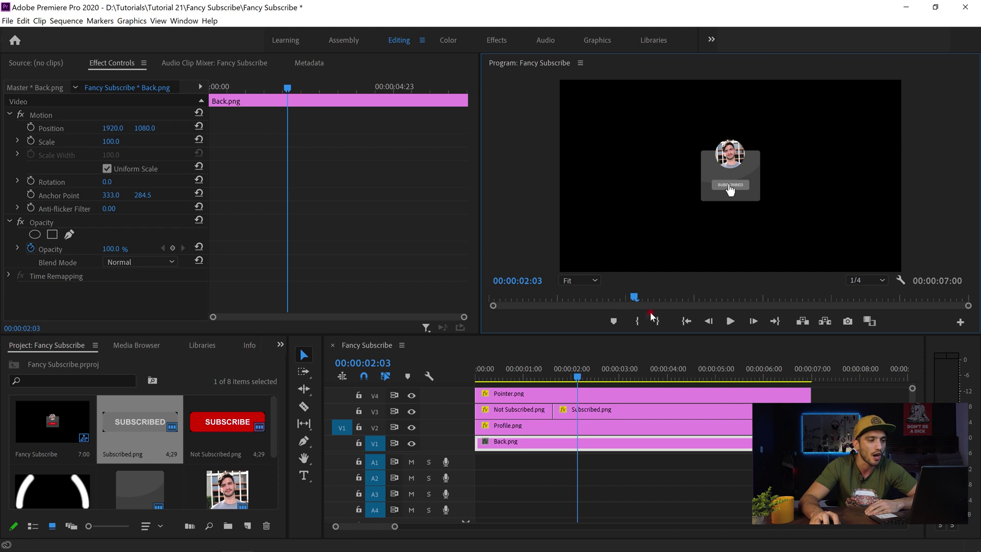
left_click(586, 281)
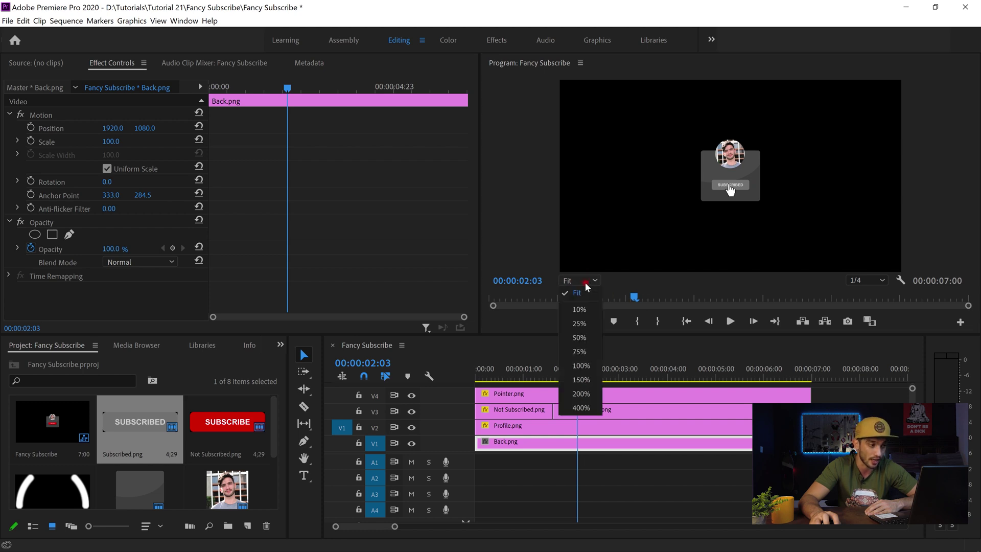
left_click(593, 379)
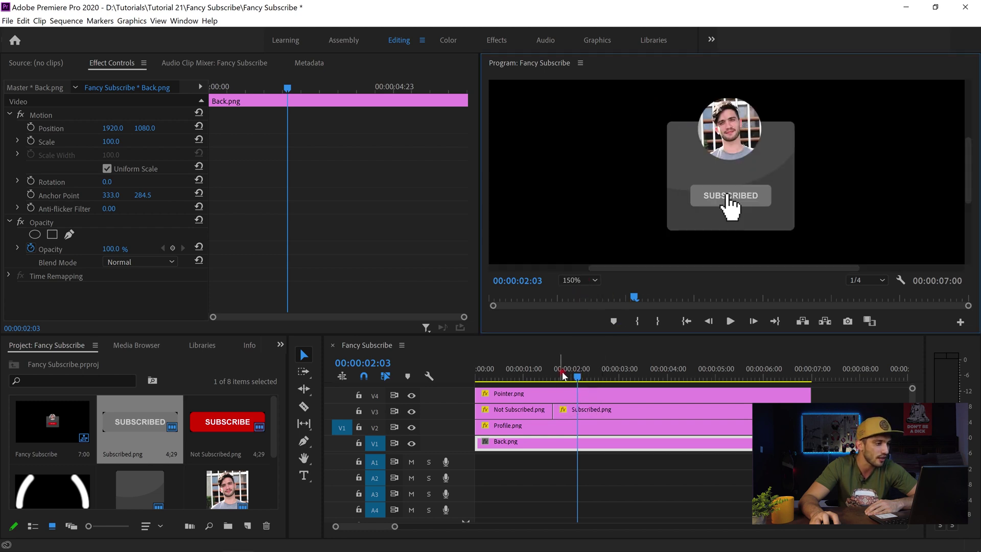
left_click(584, 410)
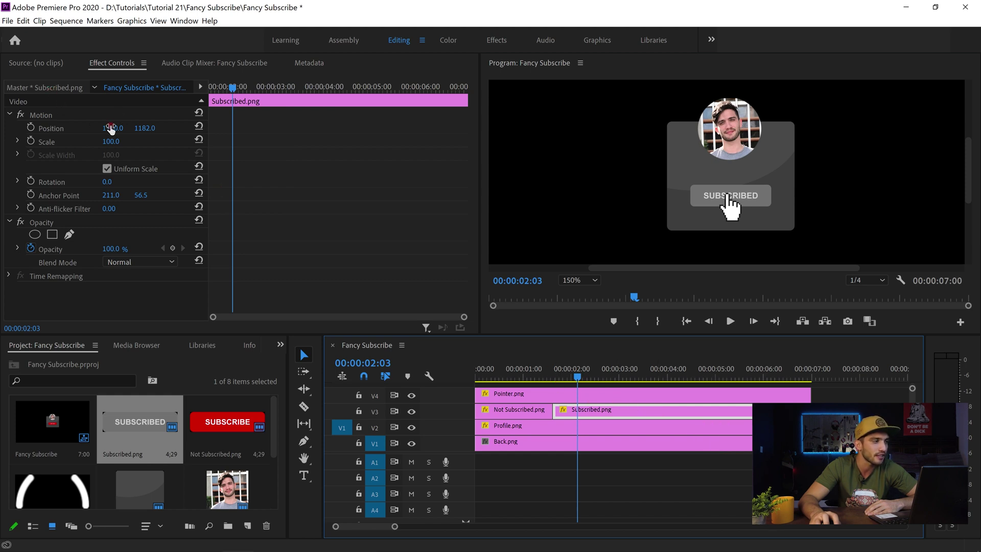
left_click(30, 127)
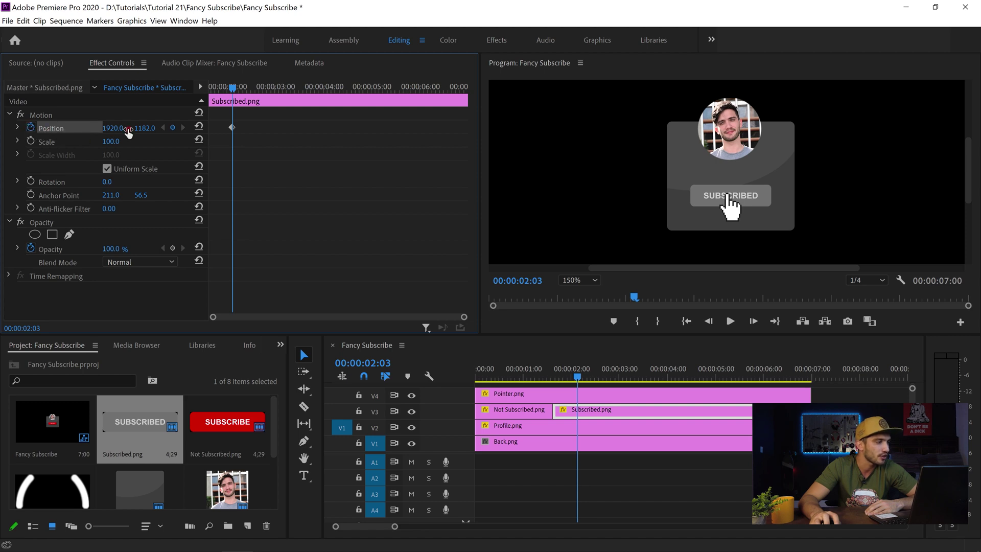
Seven frames further on, at 00:00:02:10, keyframe the Subscribed.png clip's position at 1853, 1182 so the button slides left
key("Right")
key("Right")
key("Right")
key("Right")
key("Right")
key("Right")
key("Right")
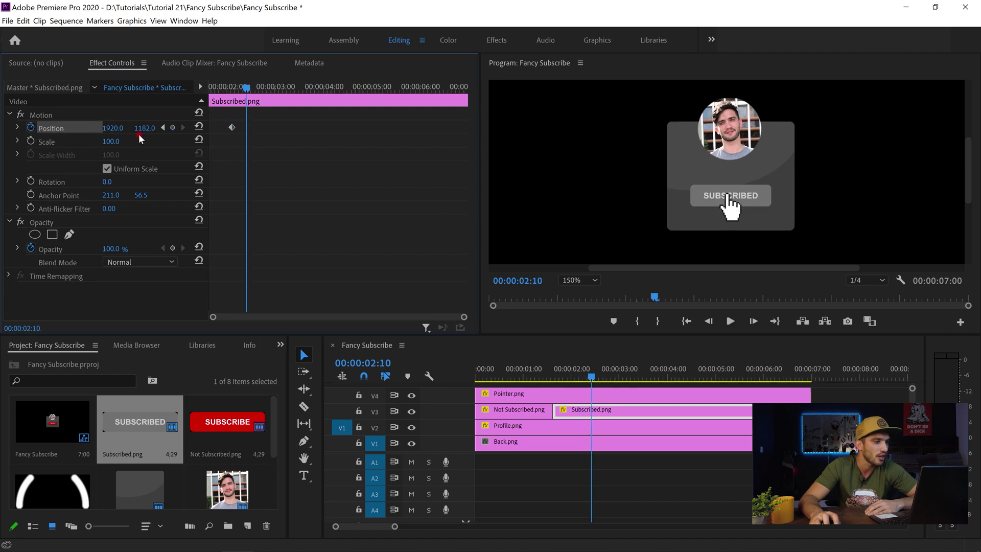
left_click_drag(121, 131, 69, 126)
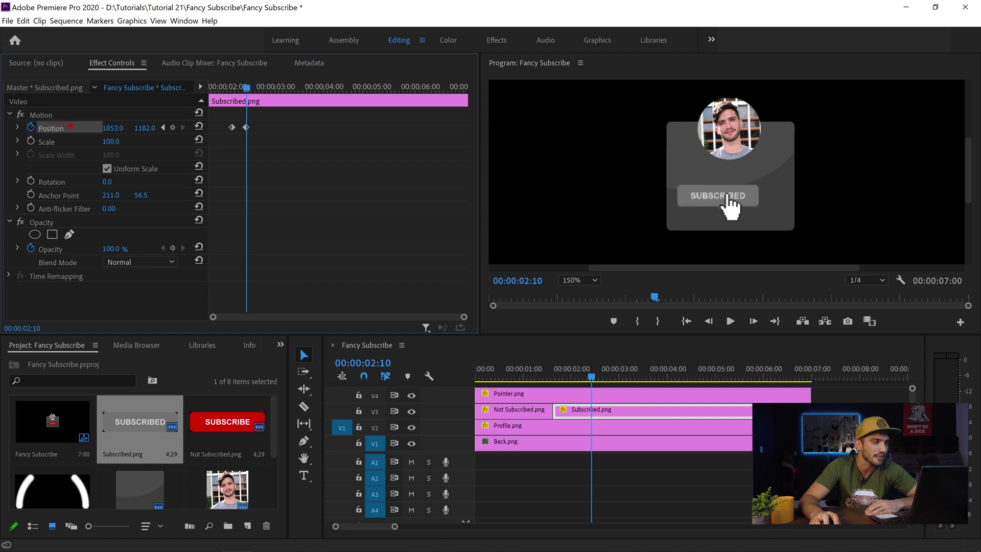
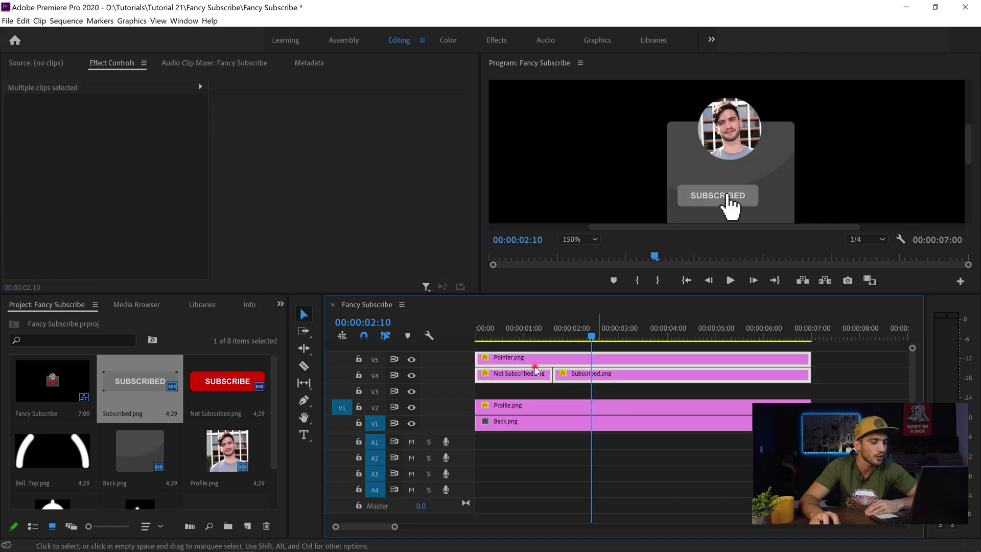
Add Bell.png on track V3 spanning the length of Subscribed.png and position it at 2018, 1183 behind the button
scroll(56, 449, "down", 1)
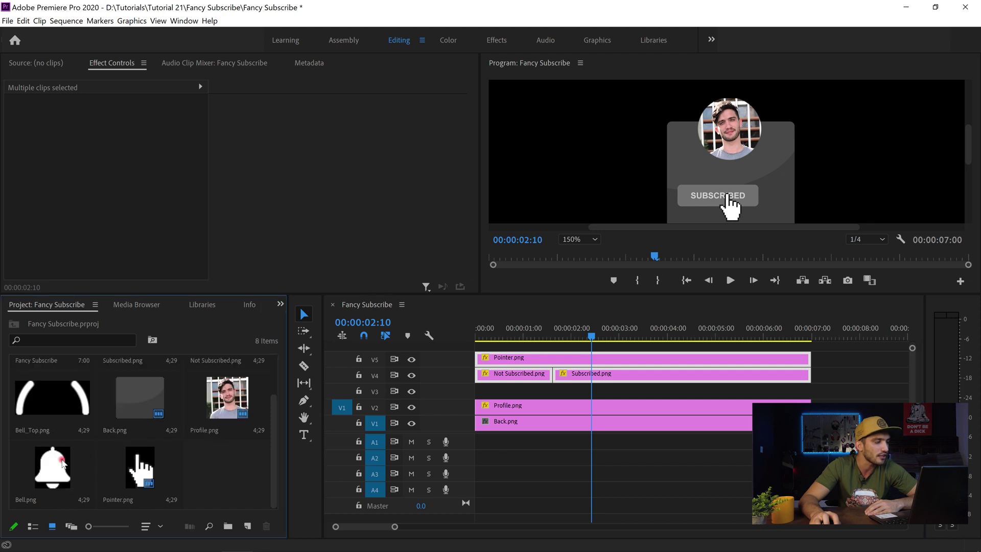
left_click_drag(334, 453, 566, 392)
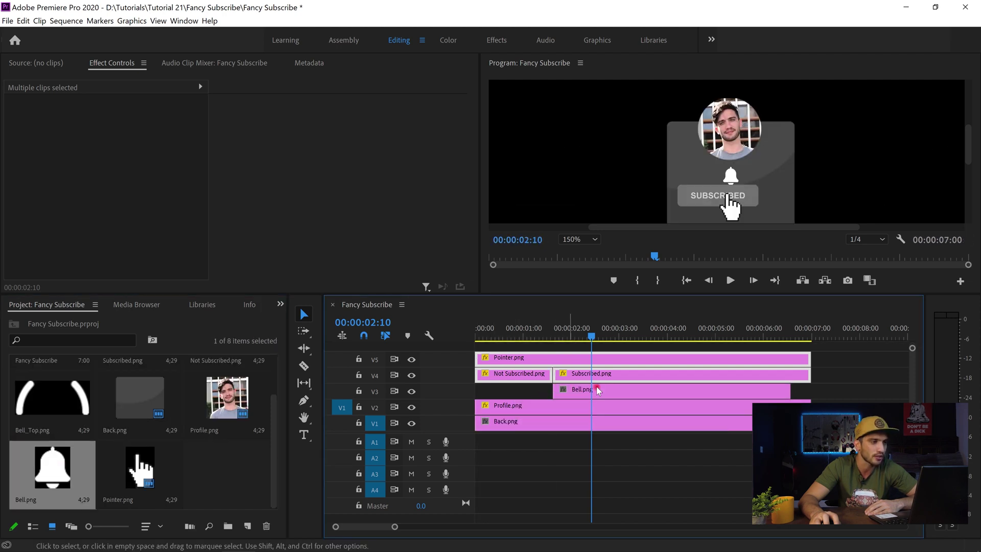
left_click_drag(803, 389, 810, 389)
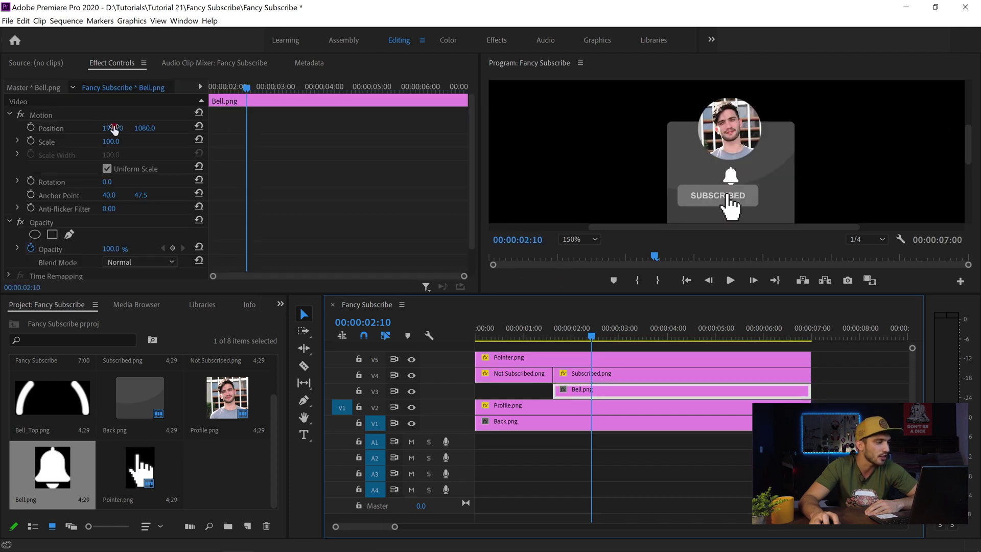
left_click_drag(138, 128, 167, 126)
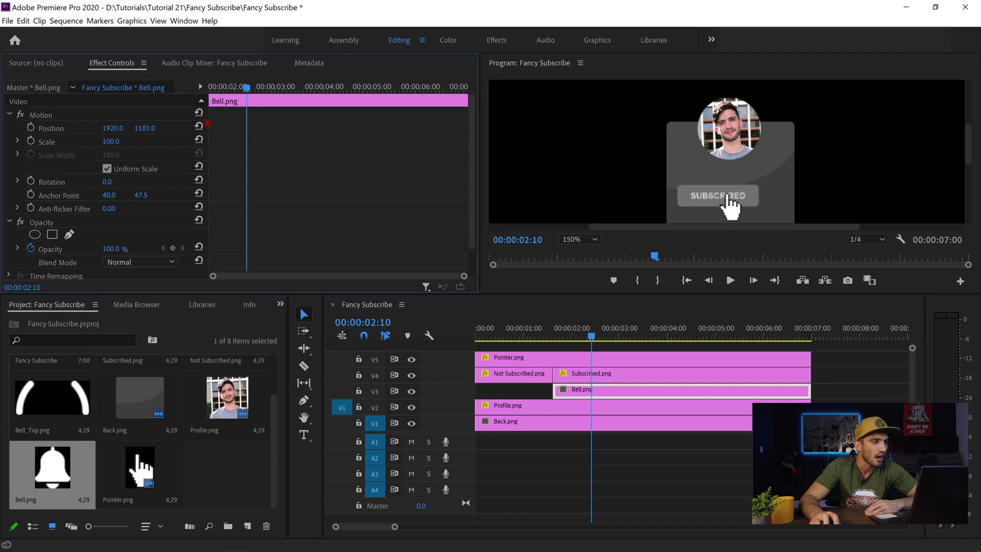
left_click_drag(113, 127, 128, 128)
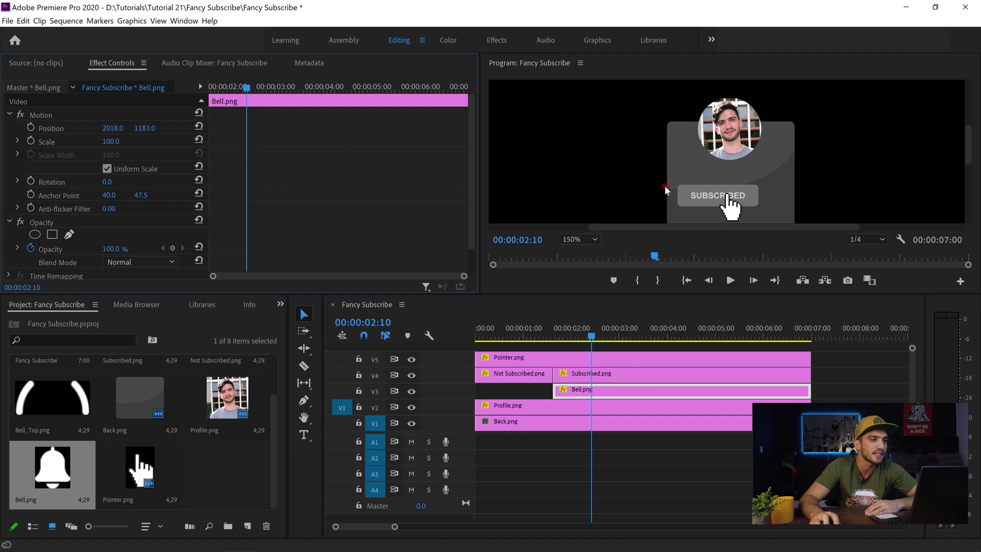
Set a Position keyframe on the Bell.png clip at 00:00:02:03 with the bell at 2081, 1183, hidden behind the button
left_click(567, 373)
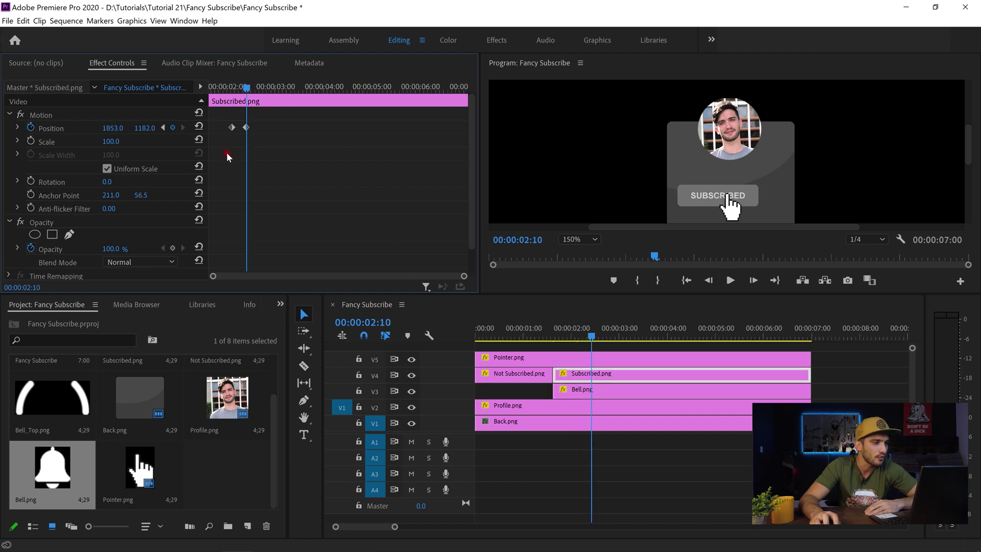
left_click(164, 126)
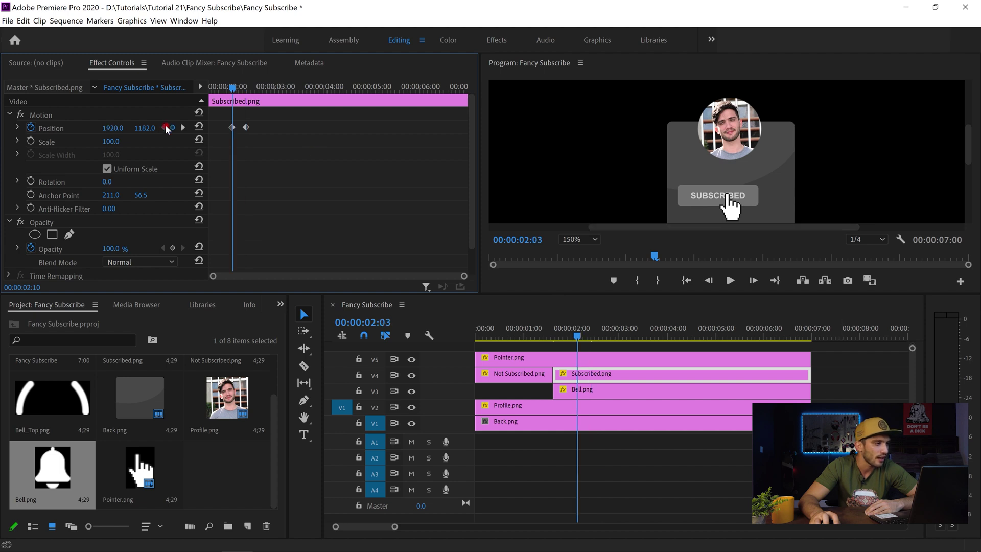
left_click(607, 394)
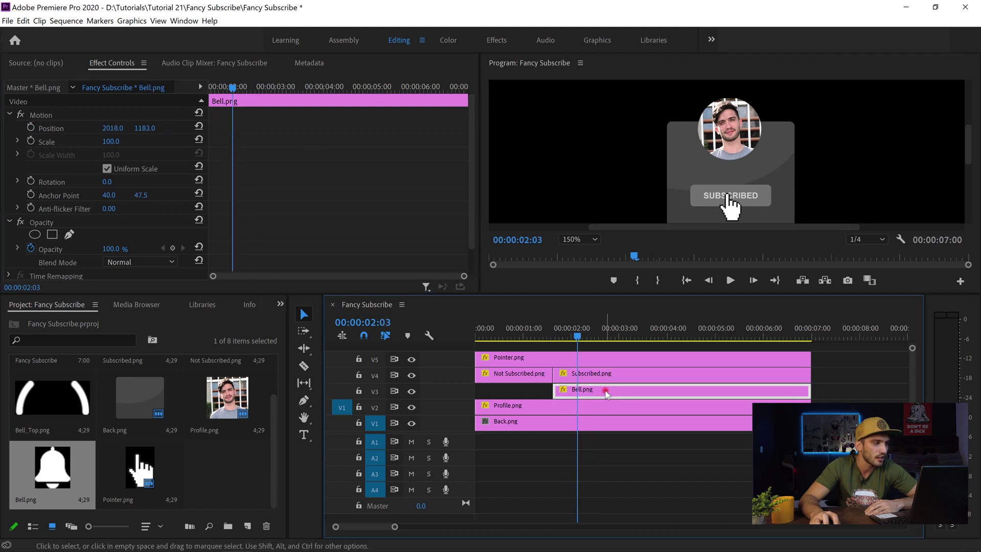
left_click_drag(111, 128, 206, 139)
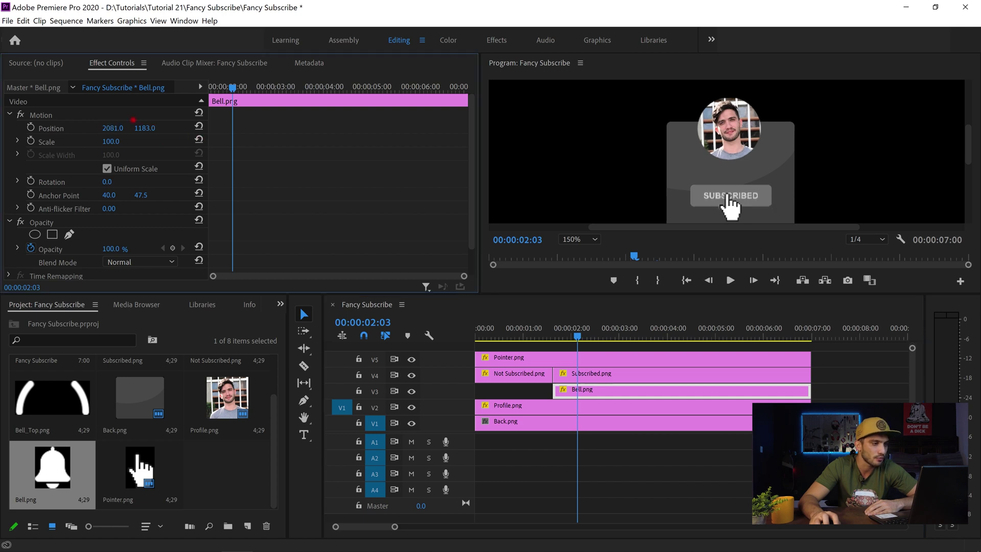
left_click(33, 131)
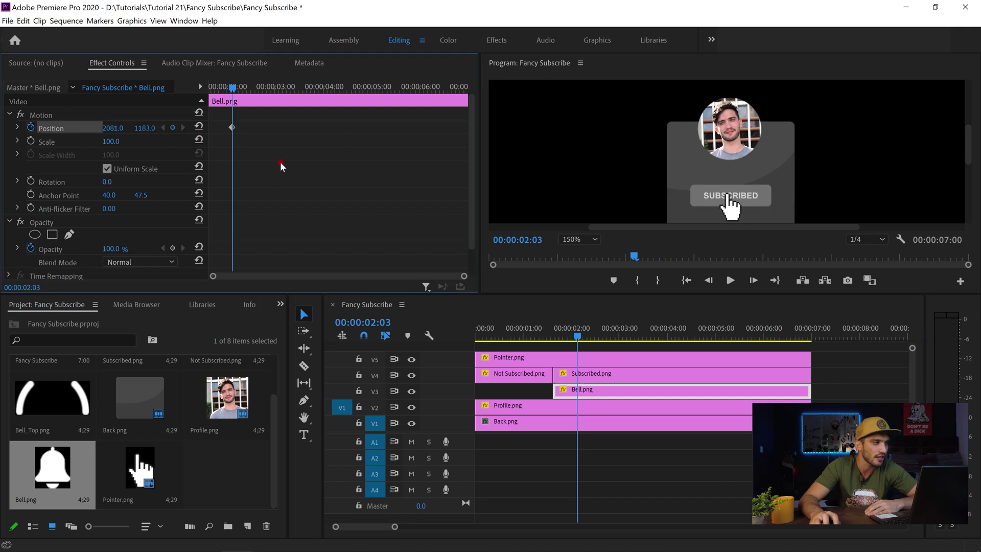
Thirteen frames further on, at 00:00:02:16, keyframe the Bell.png clip's position at 2144, 1183 so the bell slides out beside the button
key("Right")
key("Right")
key("Right")
key("Right")
key("Right")
key("Right")
key("Right")
key("Right")
key("Right")
key("Right")
key("Right")
key("Right")
key("Right")
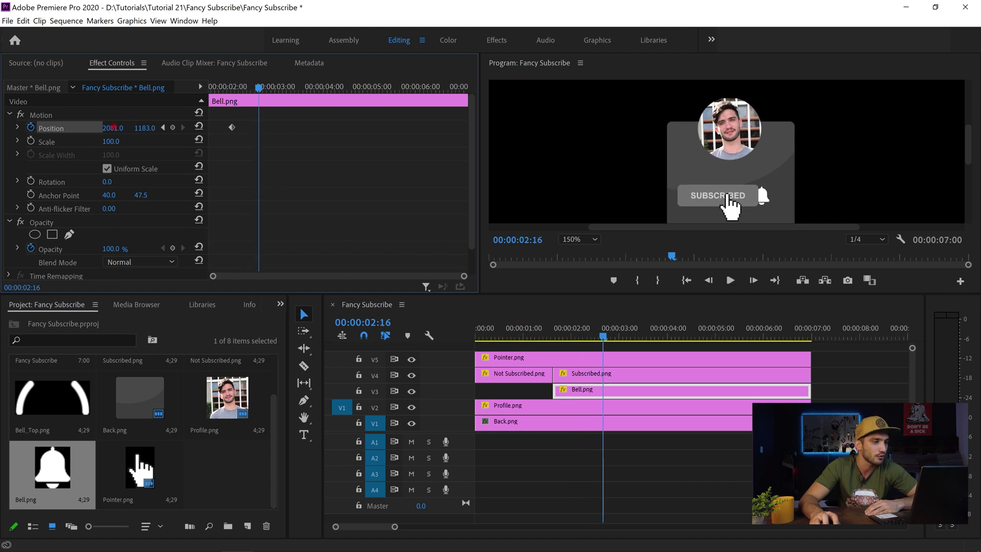
left_click_drag(114, 128, 167, 126)
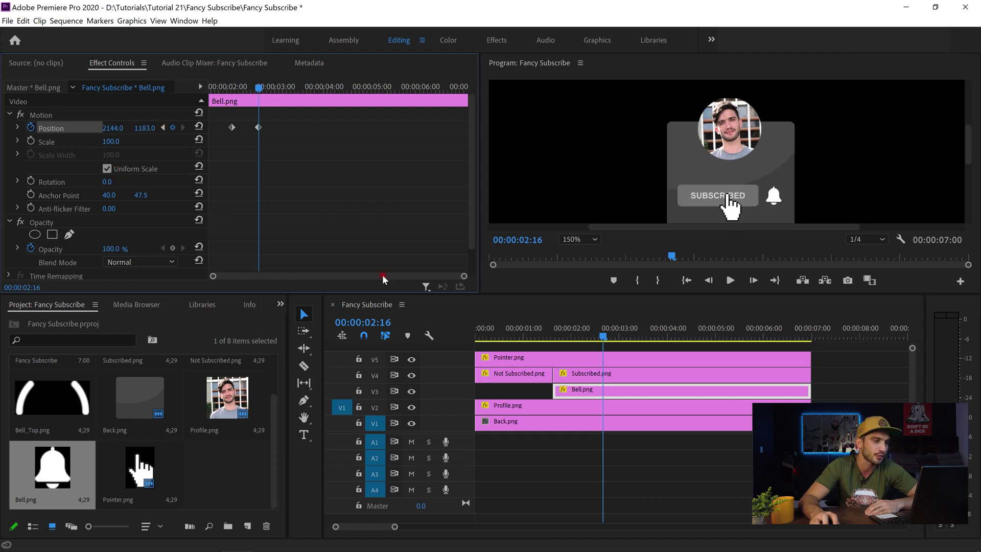
Set the preview zoom to 100% and play the animation from the start to 00:00:03:09
left_click(684, 280)
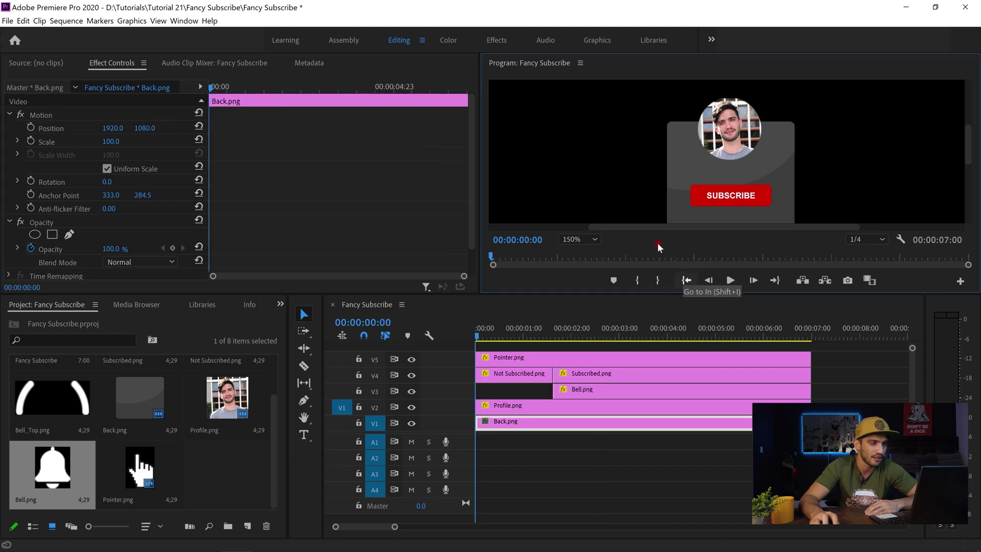
left_click(596, 240)
left_click(590, 322)
key("space")
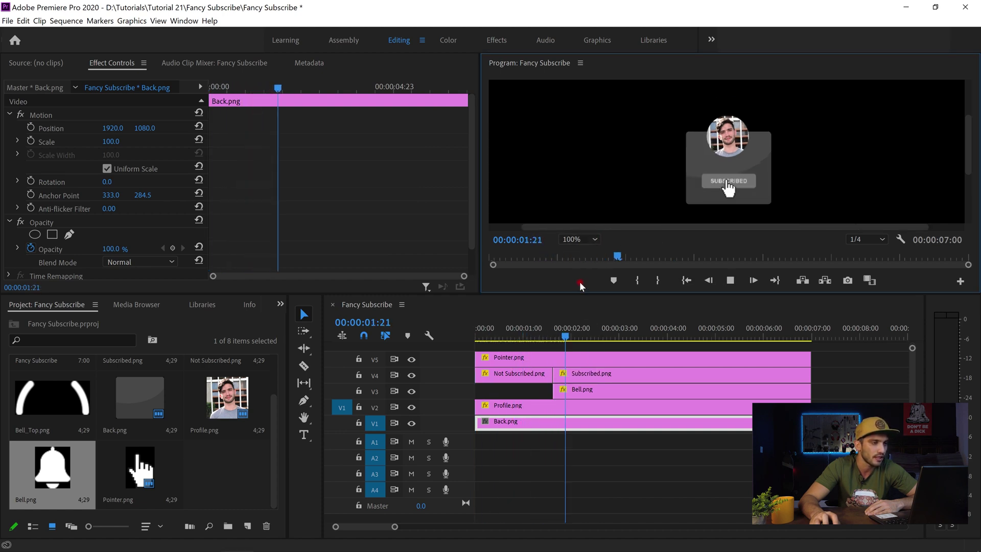
key("space")
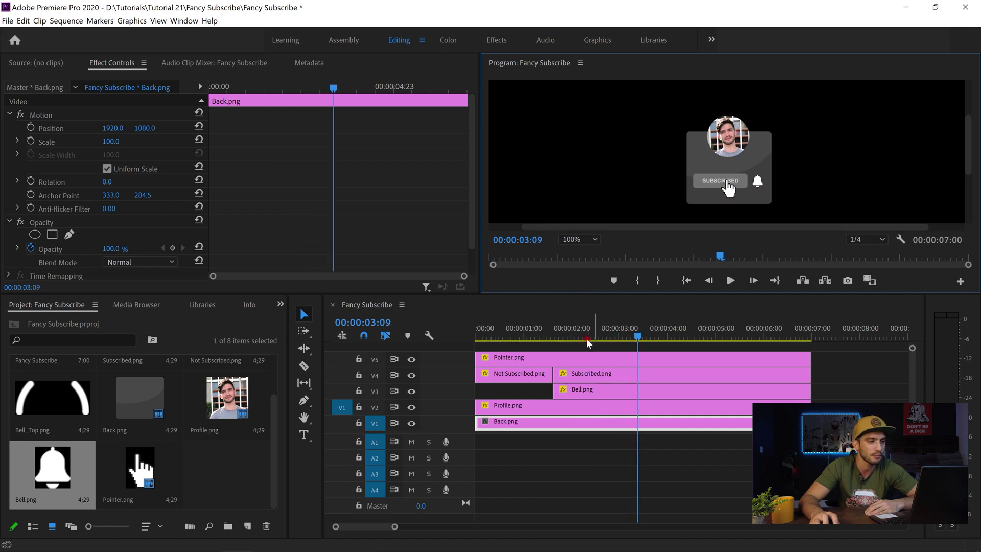
Keyframe the Pointer.png clip's current position at 00:00:03:09 and move it onto the bell at 2151, 1255 at 00:00:04:03
left_click(562, 357)
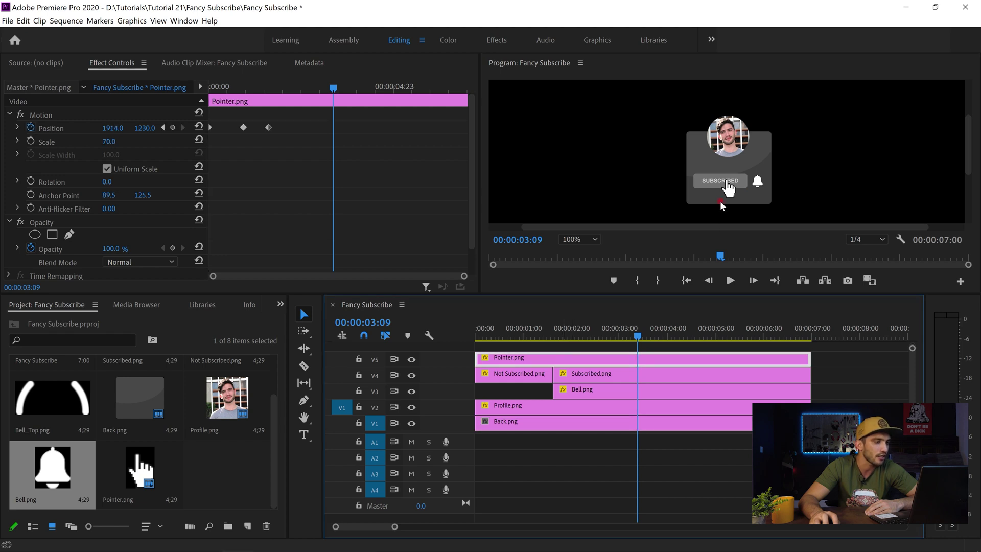
left_click(173, 128)
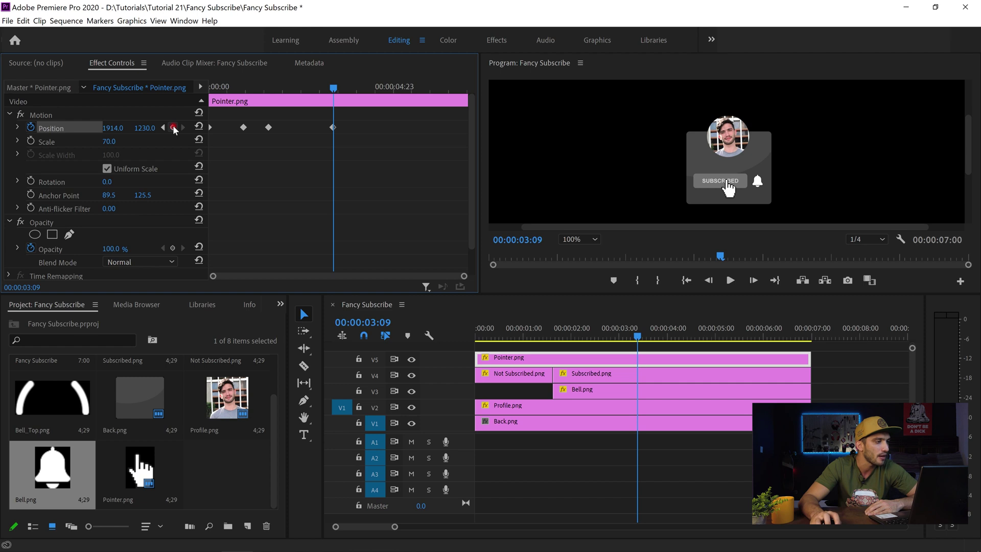
key("space")
key("space")
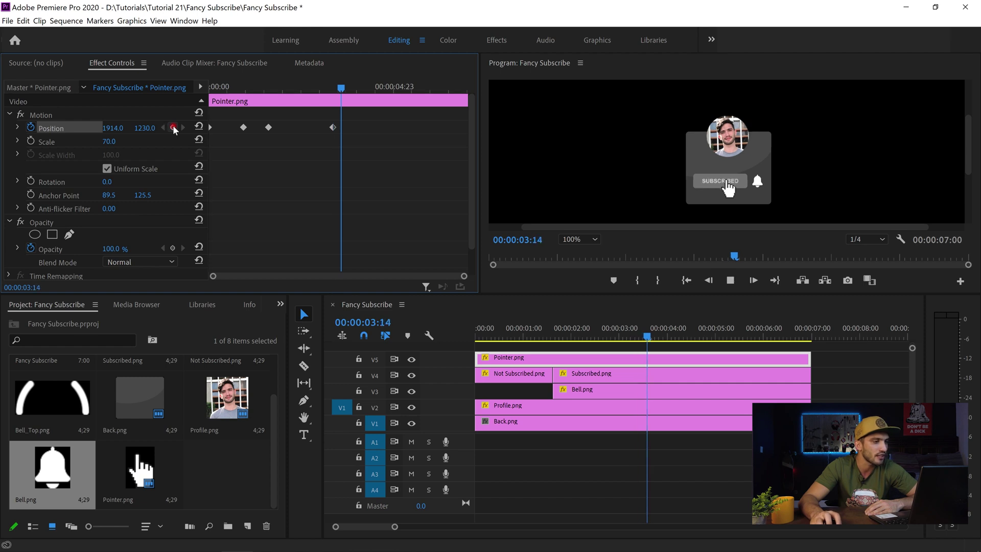
left_click_drag(111, 130, 262, 148)
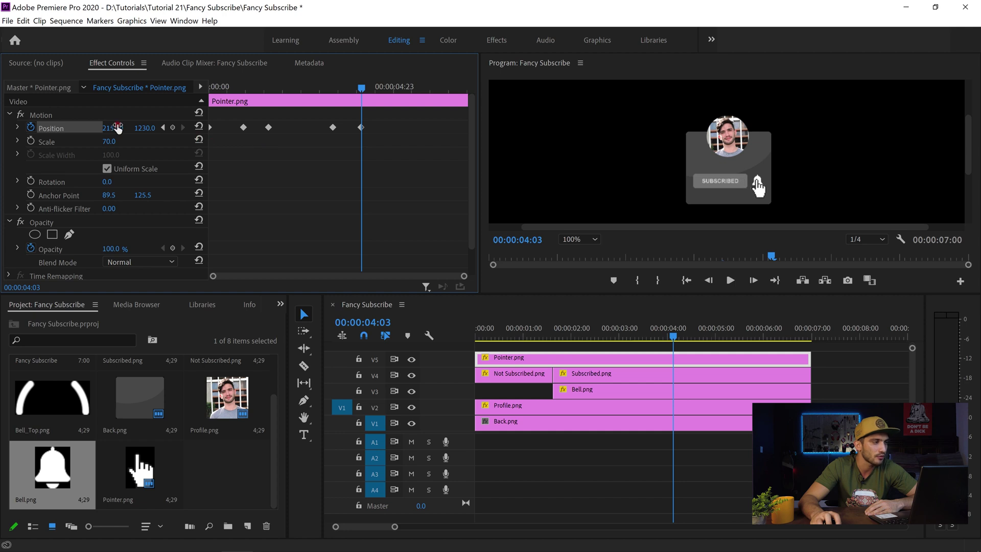
mouse_move(139, 126)
left_mouse_down()
mouse_move(172, 129)
mouse_move(127, 139)
left_mouse_up()
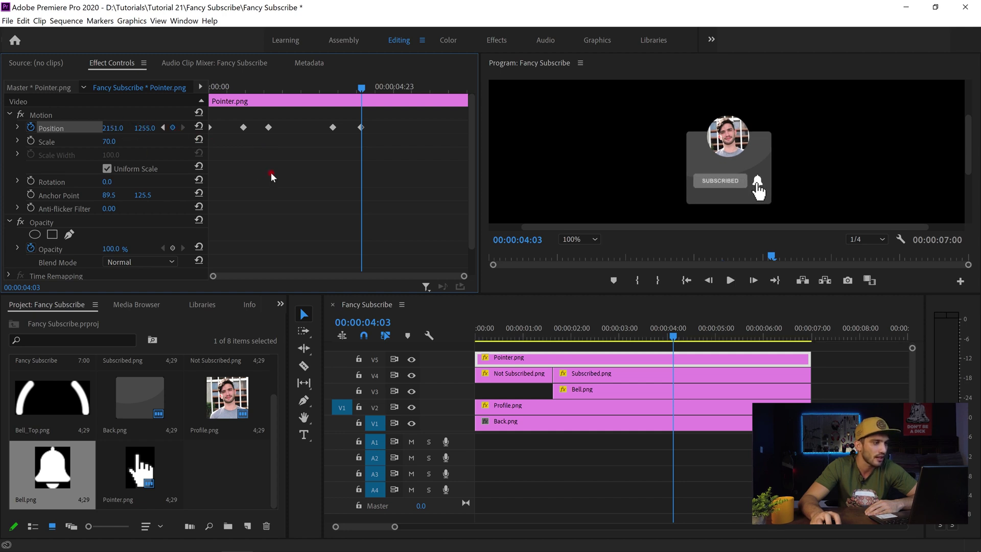
Ten frames further on, at 00:00:04:13, add a Position keyframe that holds the Pointer.png clip on the bell
key("Right")
key("Right")
key("Right")
key("Right")
key("Right")
key("Right")
key("Right")
key("Right")
key("Right")
key("Right")
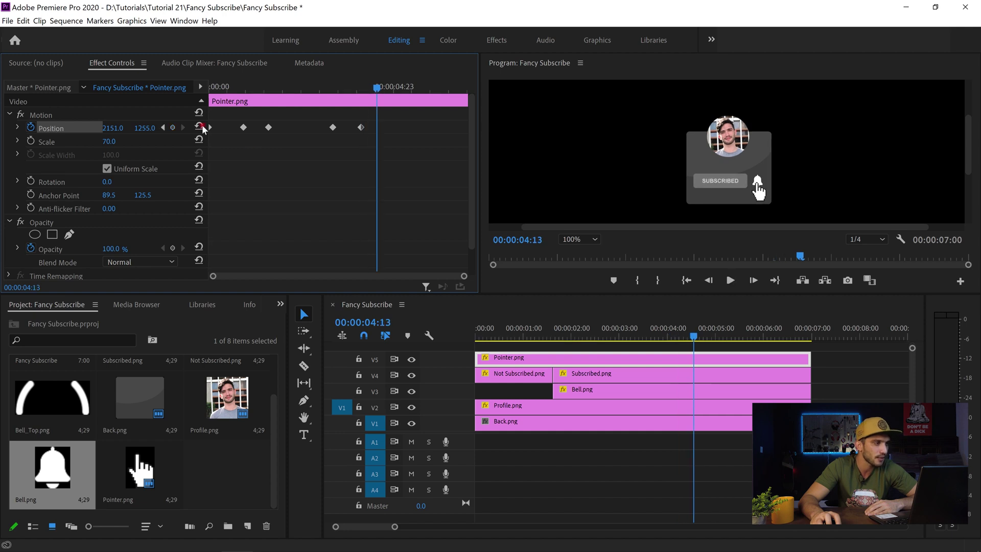
left_click(174, 127)
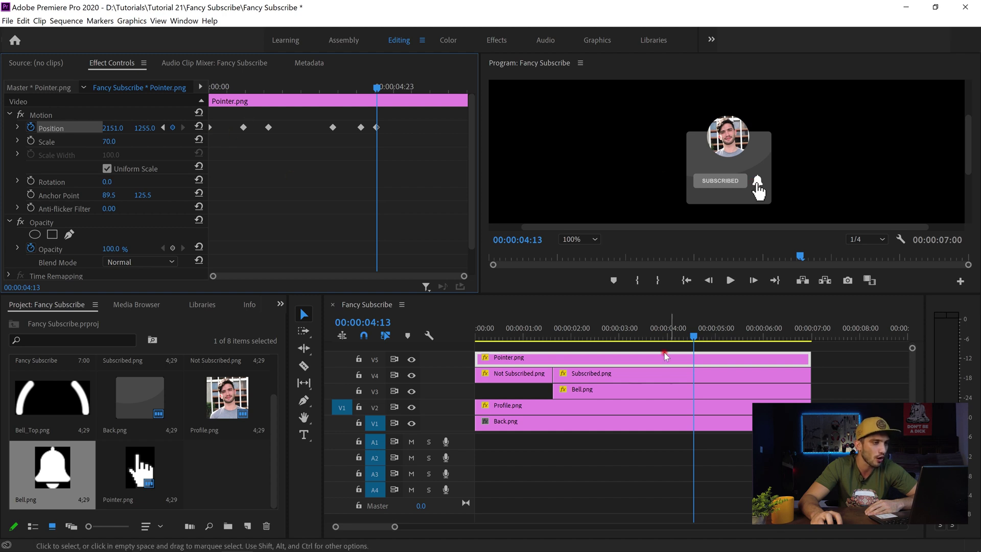
Add Bell_Top.png on track V6 from 00:00:04:13 to the end of the other clips and position it at 2144, 1143 over the bell
left_click_drag(643, 294, 646, 276)
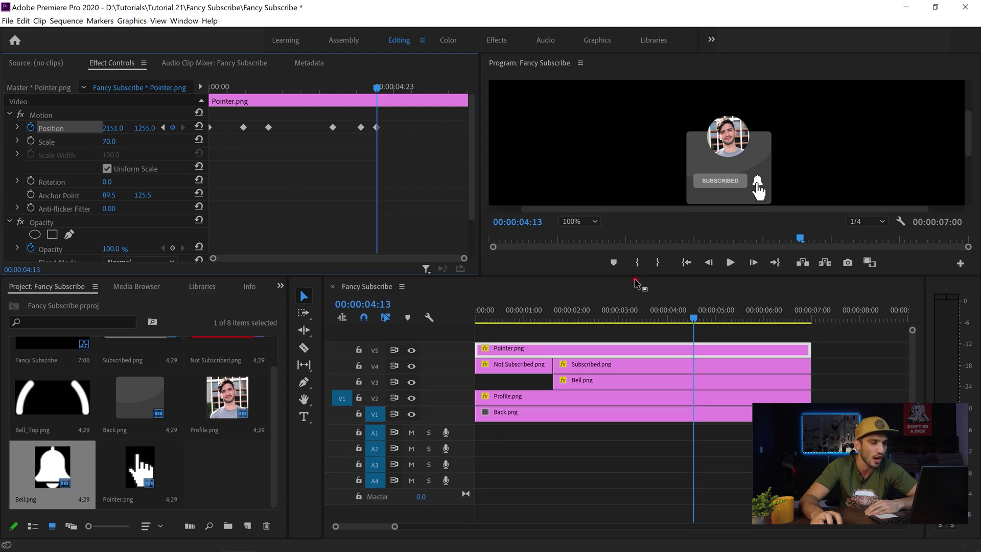
left_click_drag(39, 392, 705, 335)
key("minus")
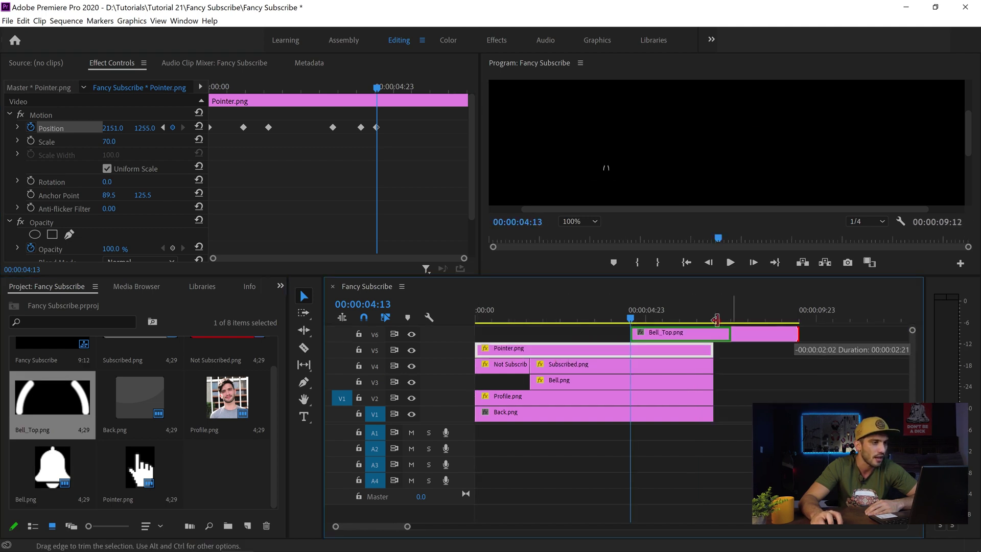
left_click(249, 159)
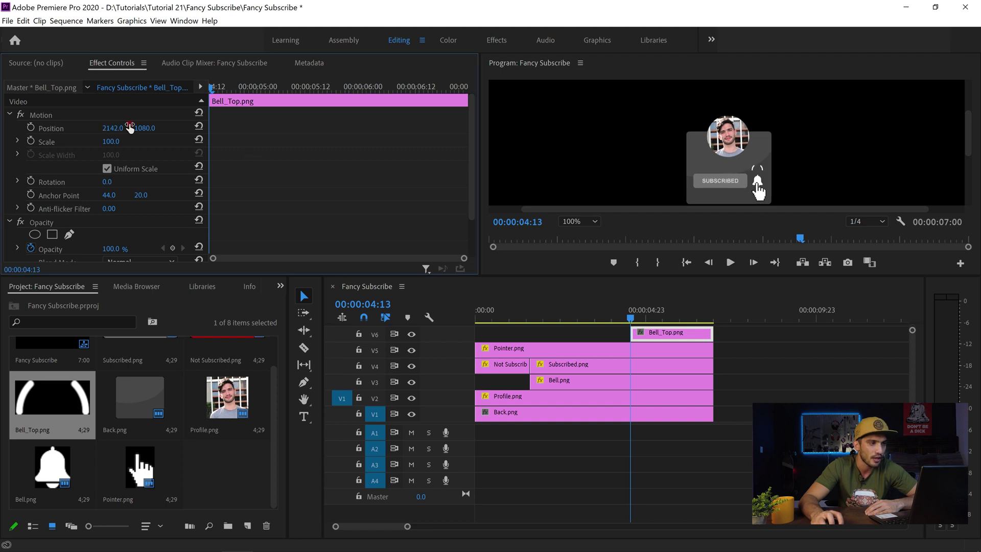
mouse_move(143, 127)
left_mouse_down()
mouse_move(164, 128)
mouse_move(155, 134)
left_mouse_up()
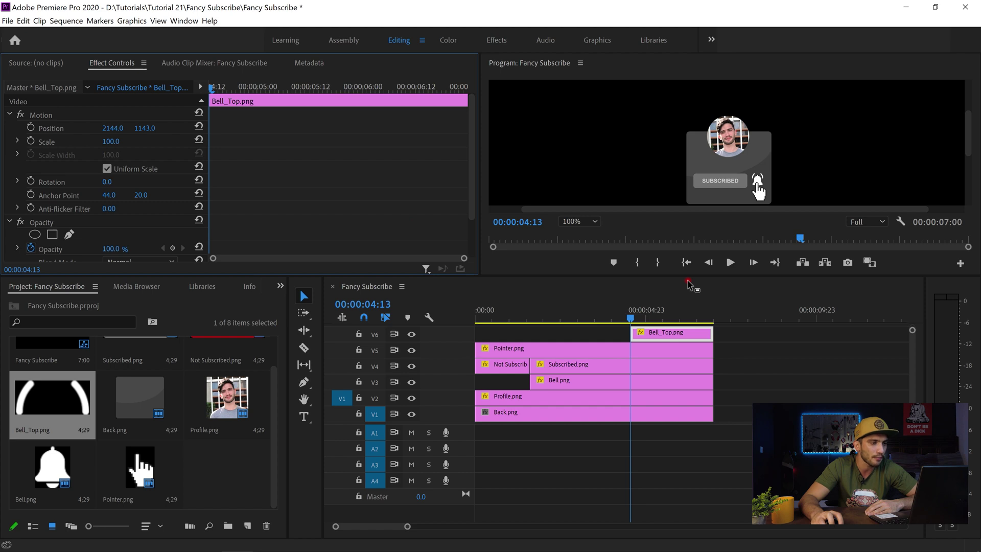
Play the animation from the start to 00:00:05:14 to check the bell click and the Bell_Top.png graphic
left_click(616, 316)
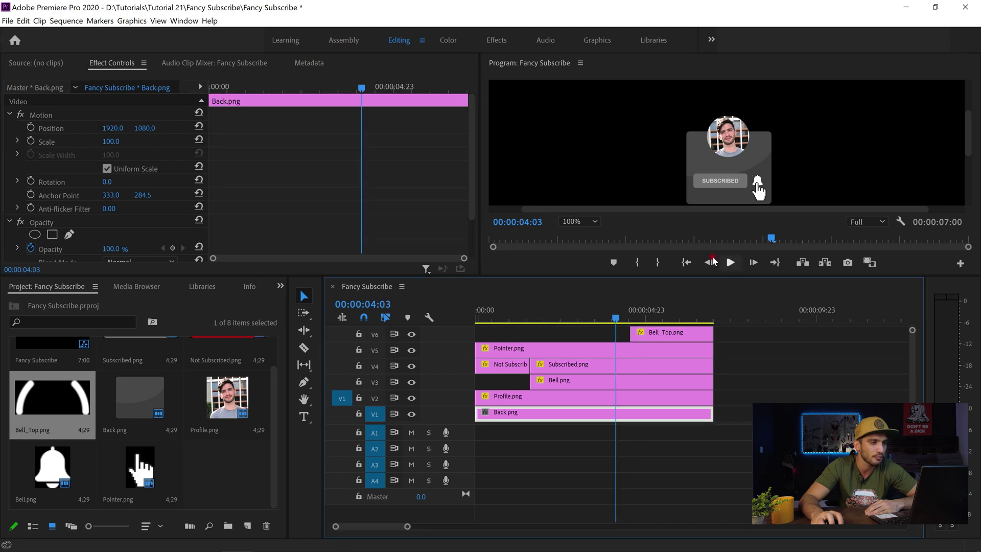
left_click(680, 263)
key("space")
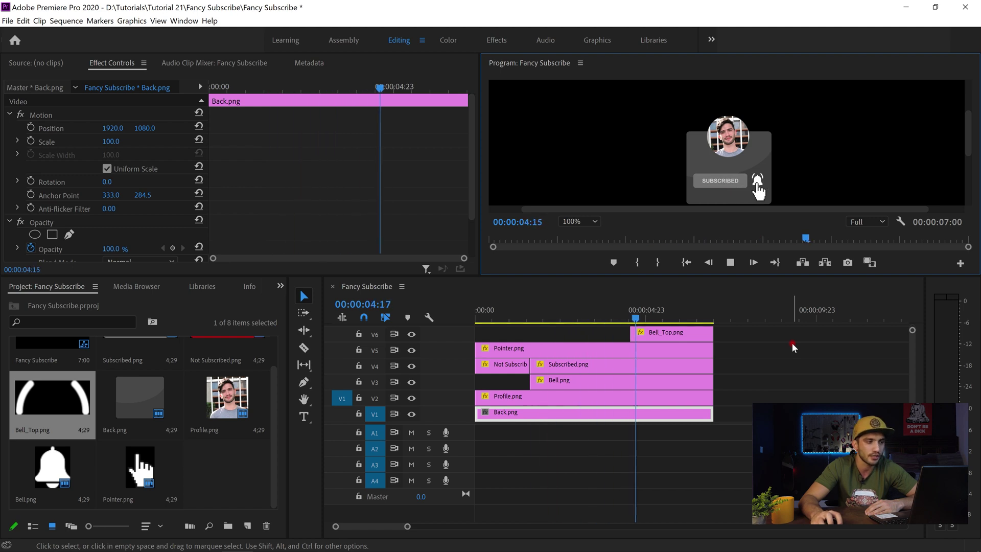
key("space")
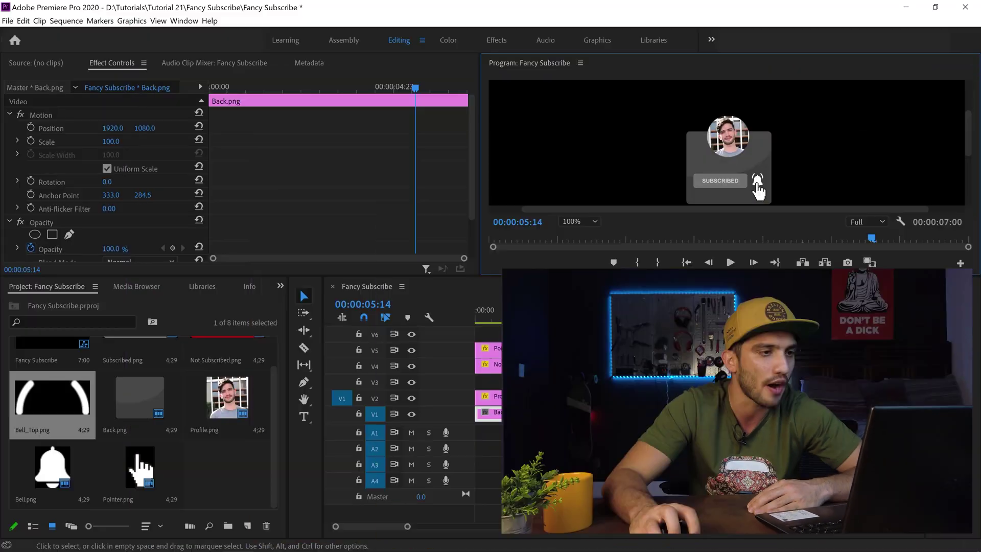
Hold the Pointer.png clip's position with a keyframe at 00:00:05:14, and move it off-frame to 4087, 1213 at 00:00:06:12 with the preview fitted
left_click(621, 349)
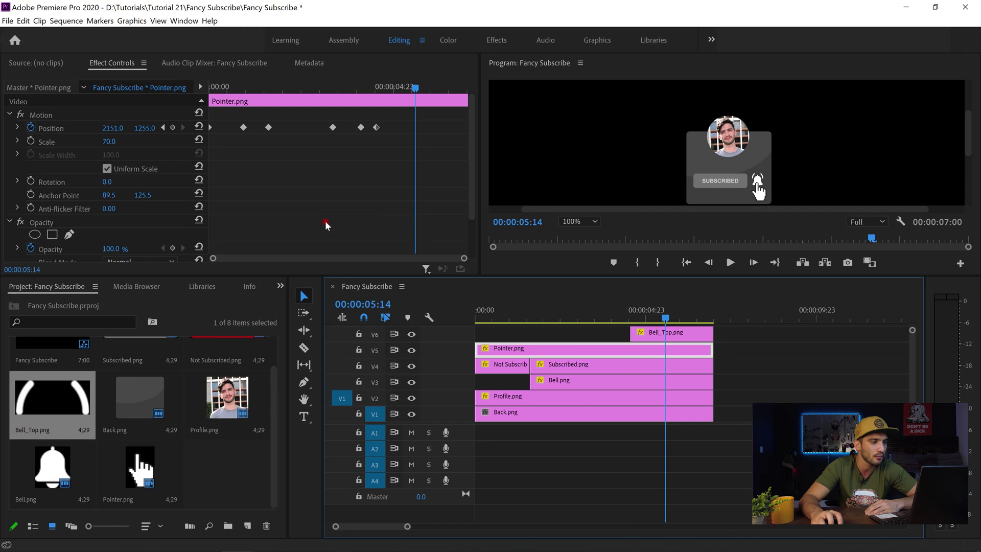
left_click(173, 129)
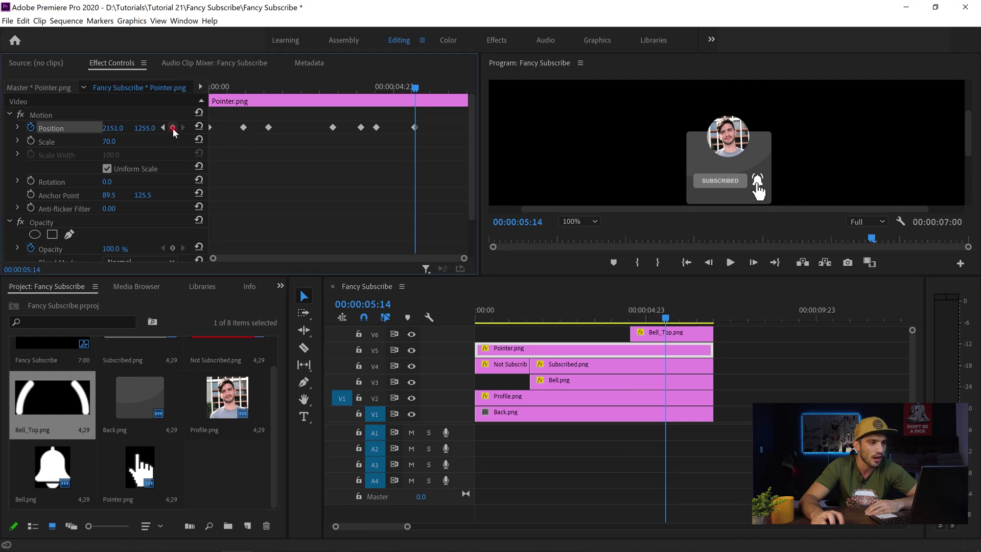
key("space")
key("space")
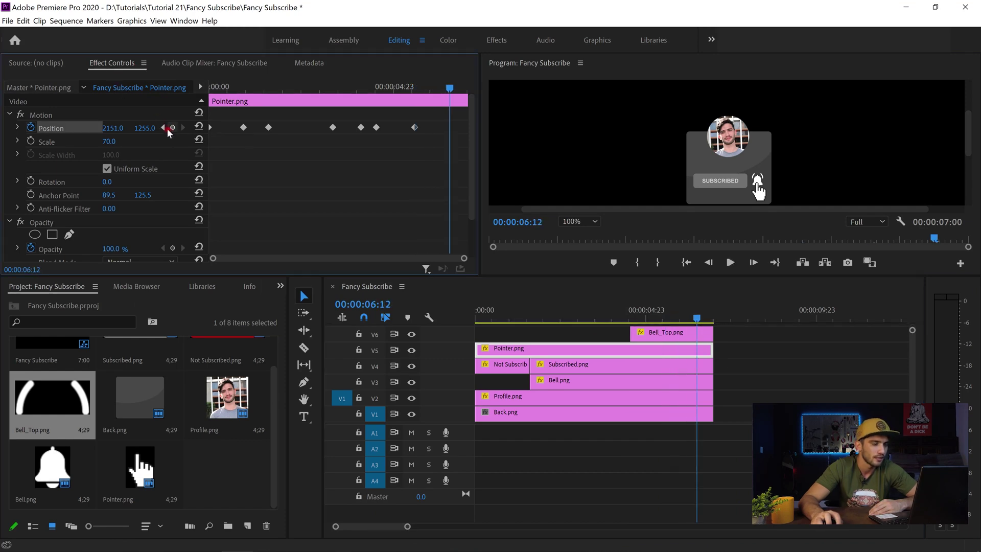
left_click_drag(149, 128, 193, 125)
left_click(577, 221)
left_click(572, 232)
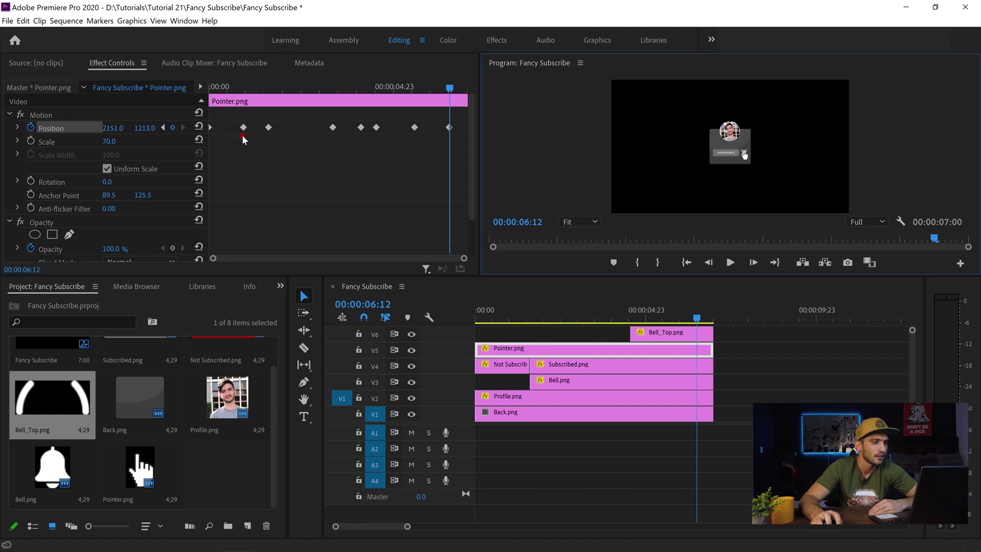
left_click_drag(111, 126, 218, 140)
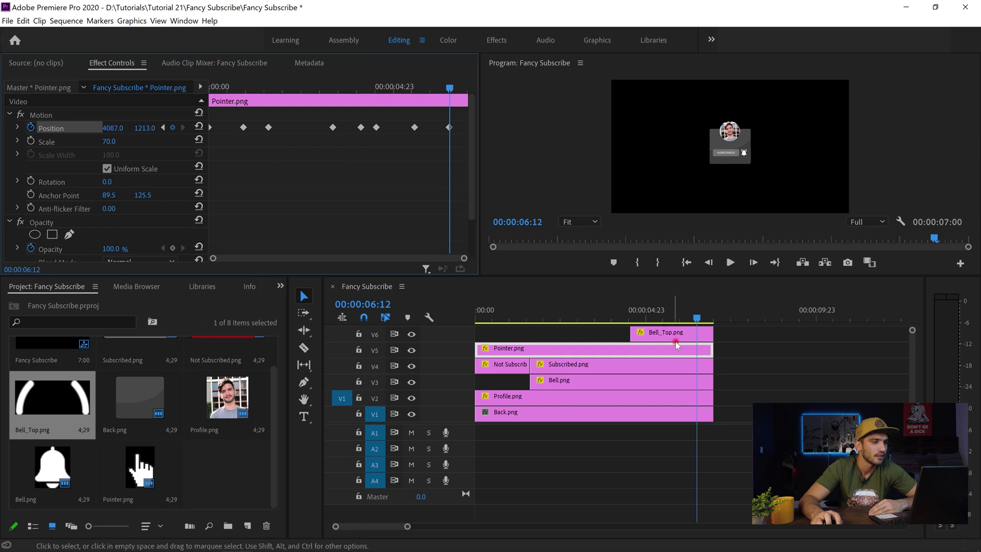
Play the sequence from the start to review the pointer reaching the subscribe button
left_click(686, 262)
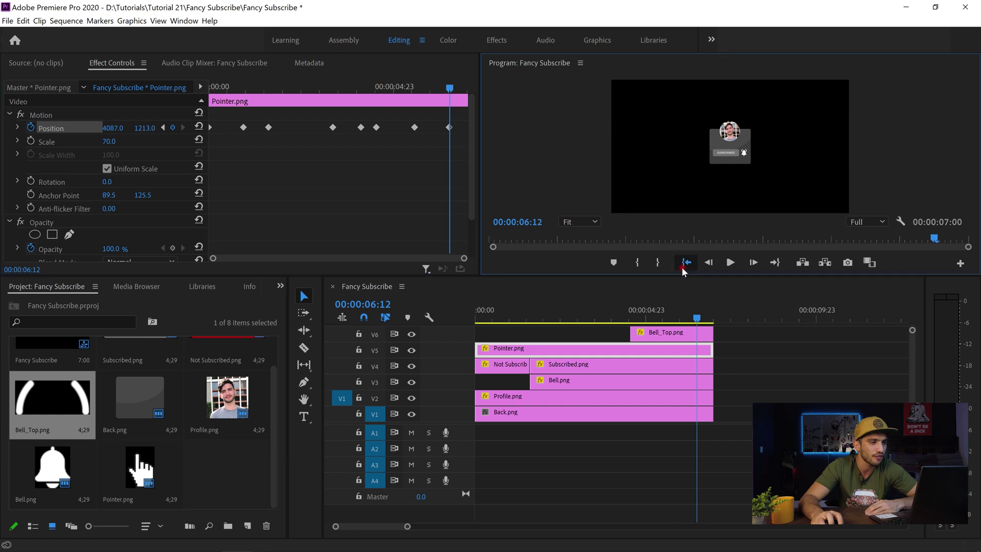
key("space")
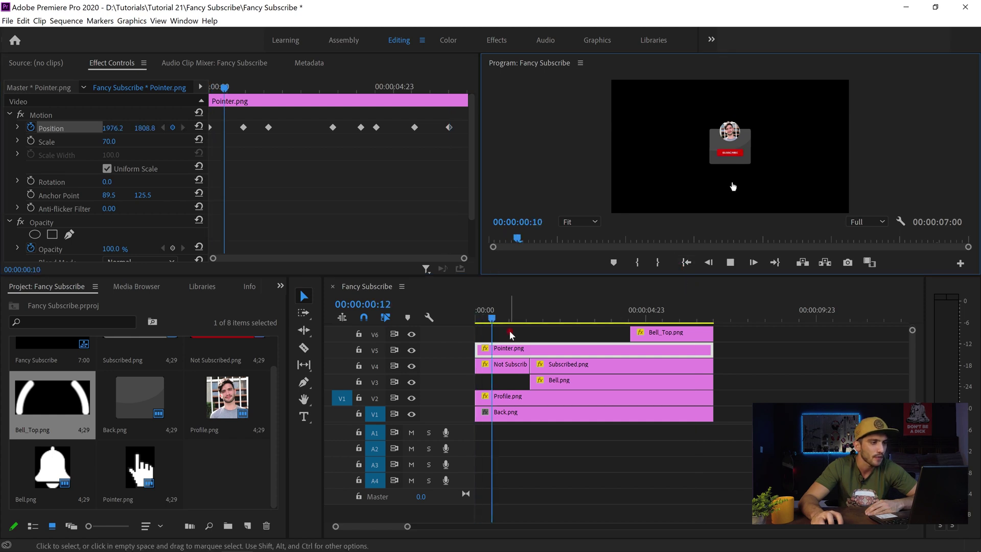
key("space")
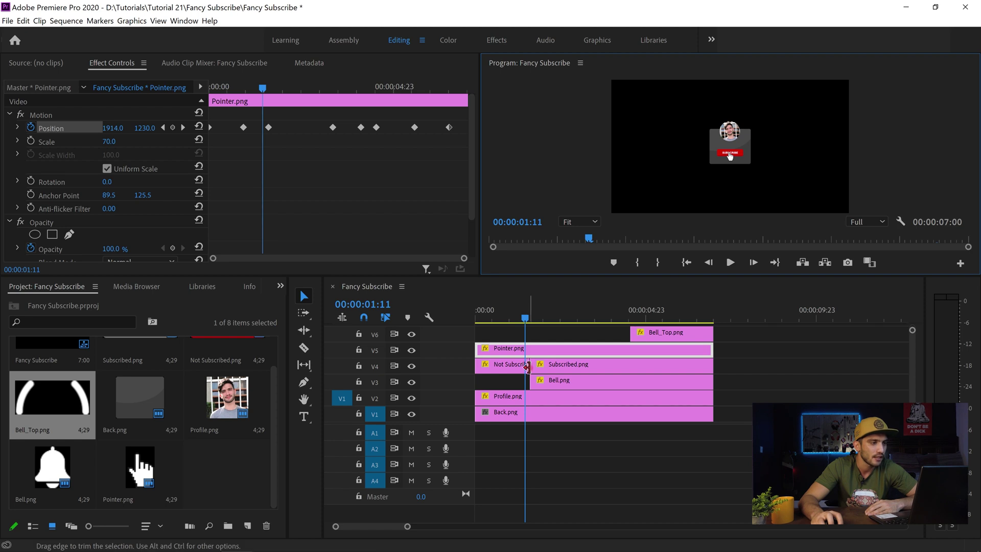
Move the playhead to 00:00:01:15 and import Pop.mp3, Click.mp3 and Ding.mp3 from the Tutorial 21 Sound Effect folder
left_click_drag(525, 319, 530, 322)
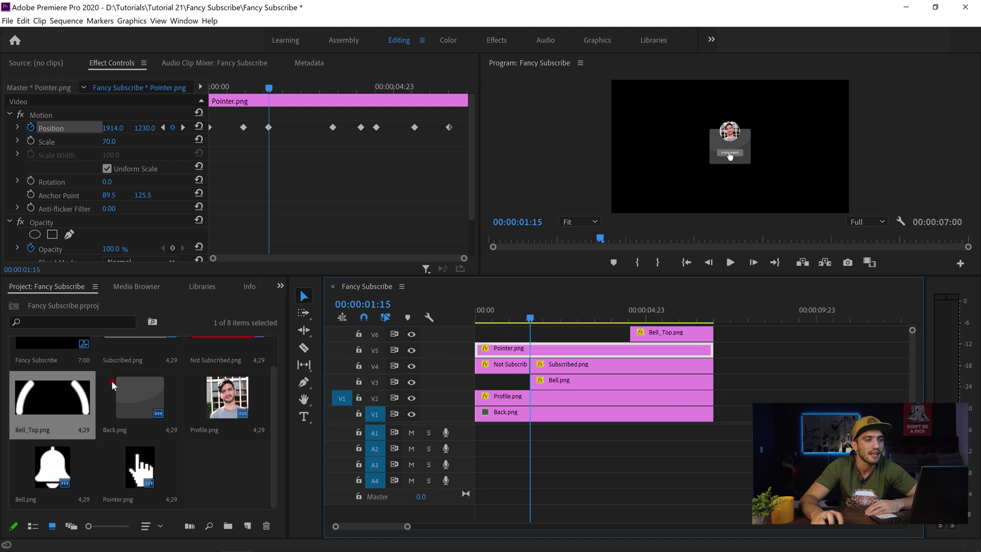
right_click(229, 475)
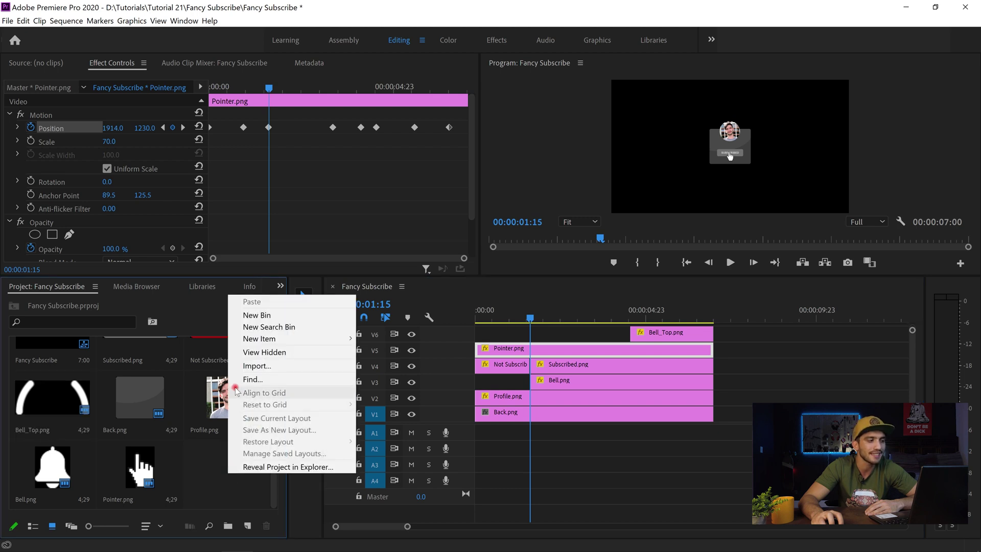
left_click(256, 366)
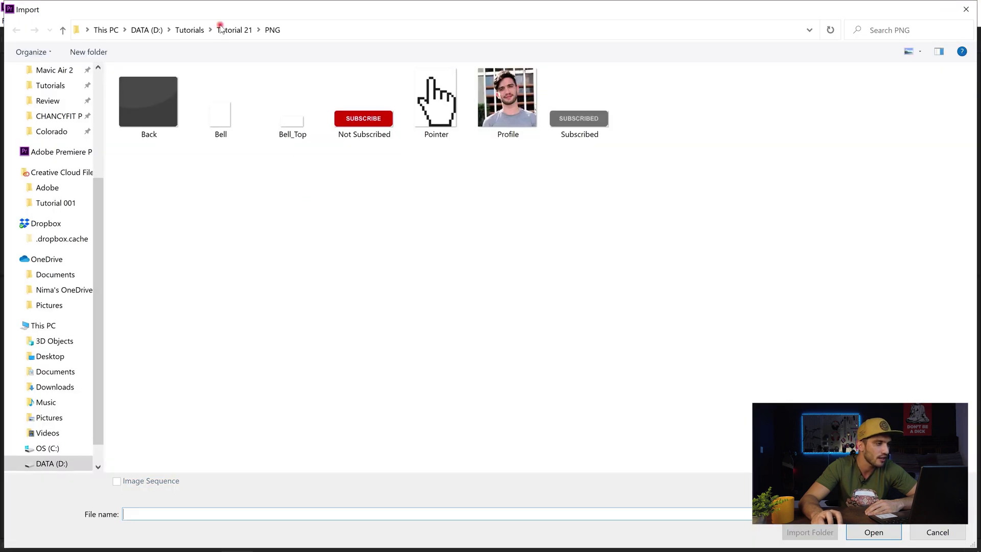
left_click(228, 32)
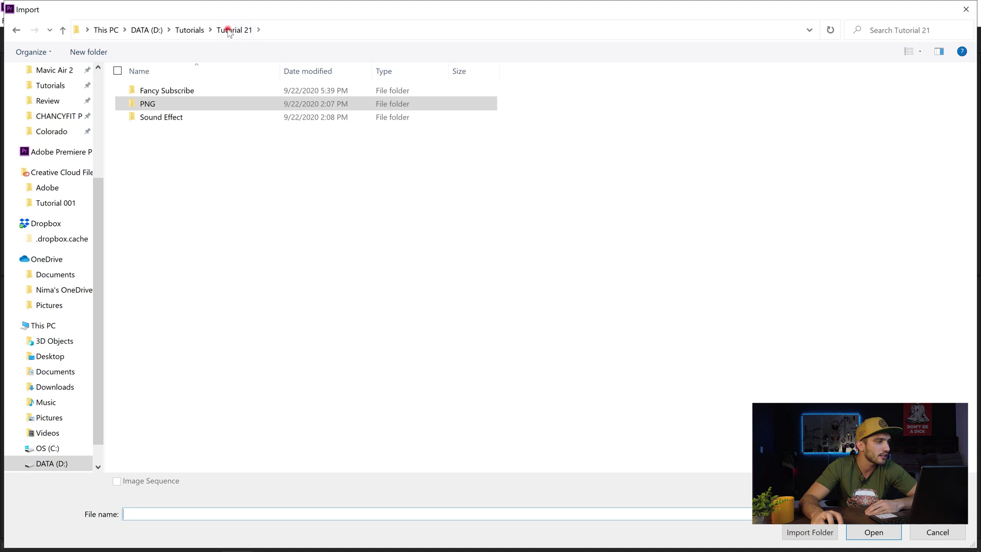
double_click(162, 117)
left_click_drag(199, 156, 120, 79)
left_click(870, 532)
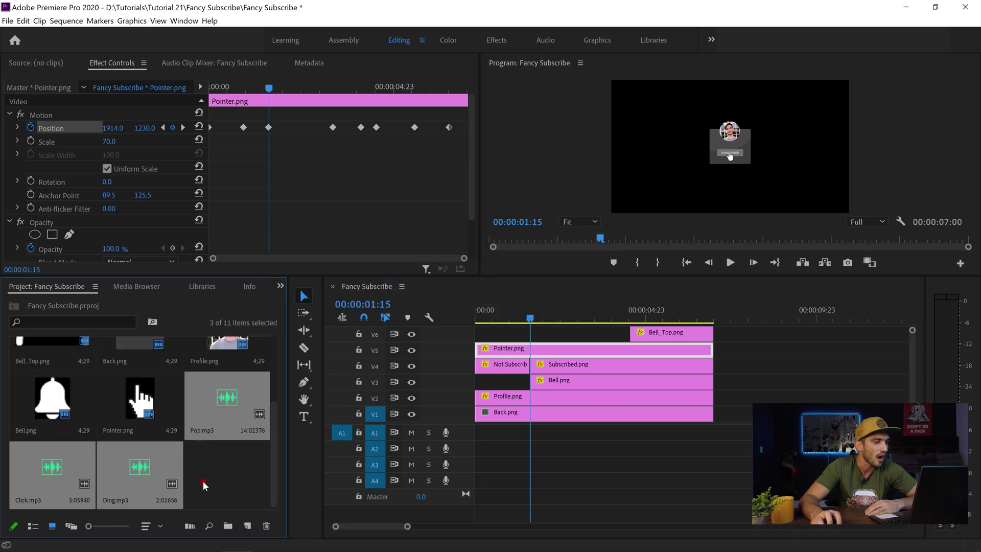
left_click(189, 480)
Trim Click.mp3 to the click sound with an in point at 00;00;01;01 and an out point at 00;00;01;09
double_click(61, 471)
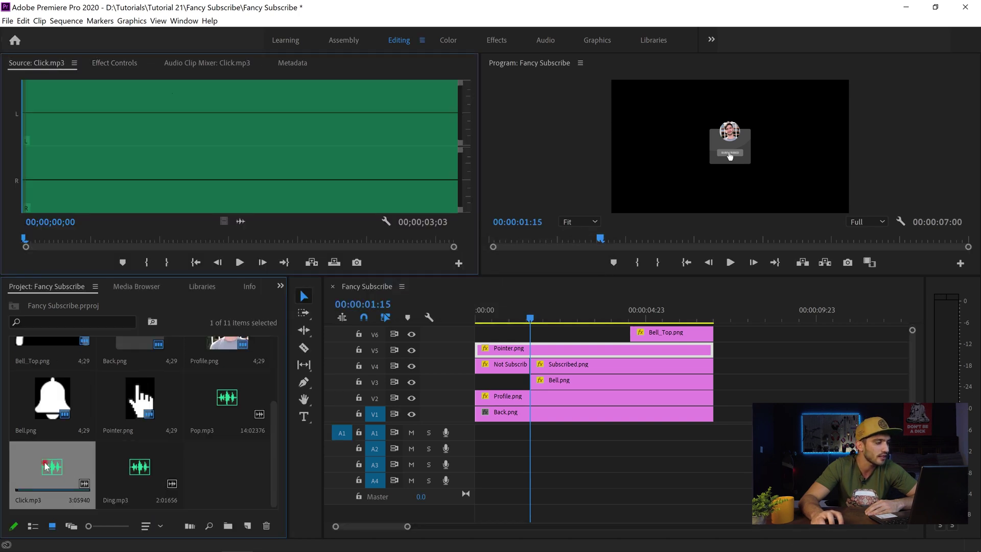
left_click_drag(23, 240, 169, 244)
key("space")
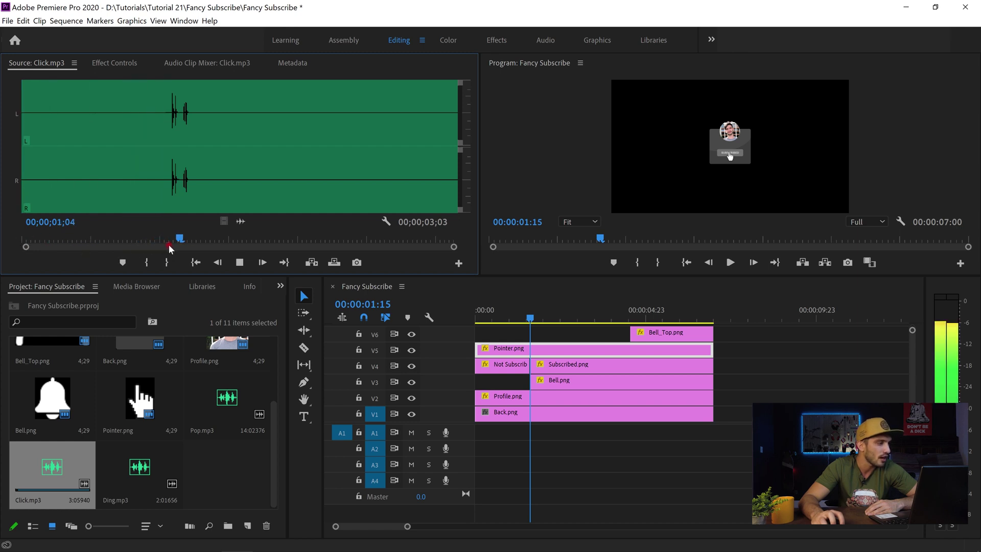
left_click(168, 243)
left_click(152, 261)
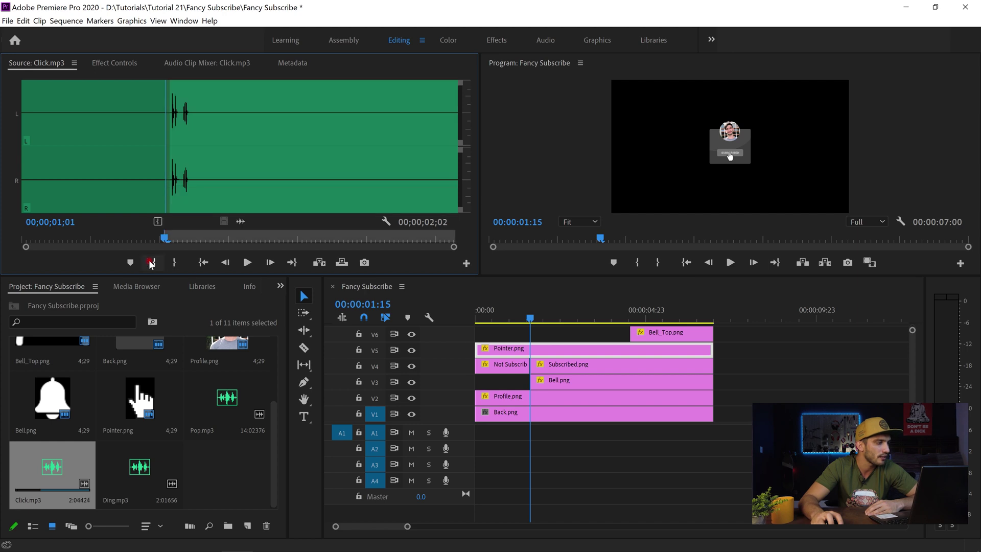
key("space")
left_click(175, 262)
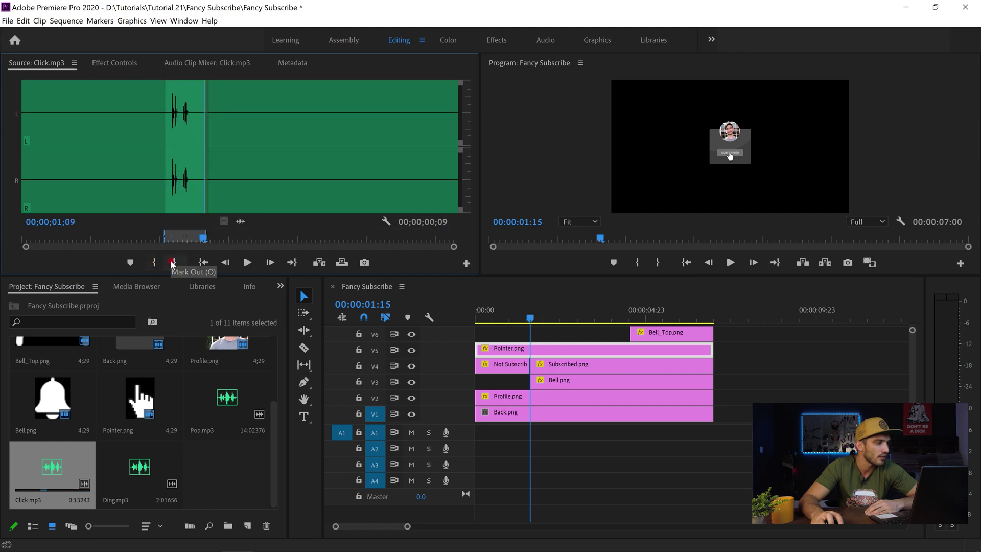
Place the trimmed Click.mp3 on track A1 at 00:00:01:15 and again at 00:00:04:13, playing back the first placement in between
left_click_drag(57, 467, 532, 435)
key("space")
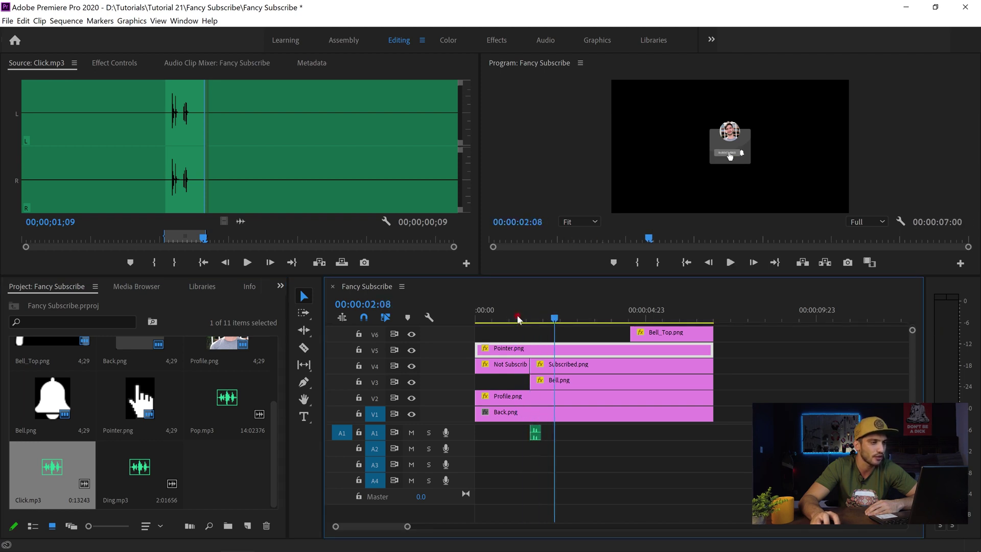
key("space")
key("space")
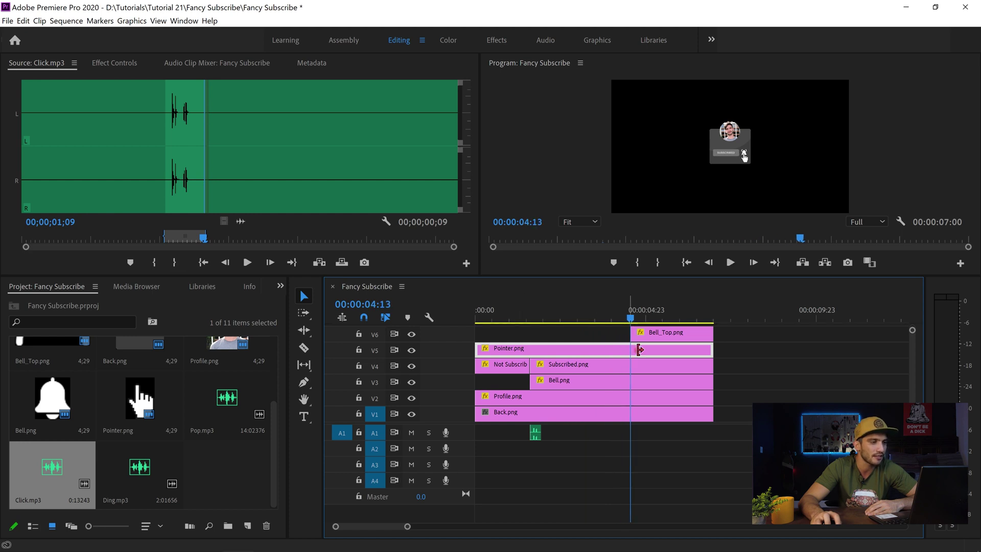
left_click_drag(54, 467, 635, 434)
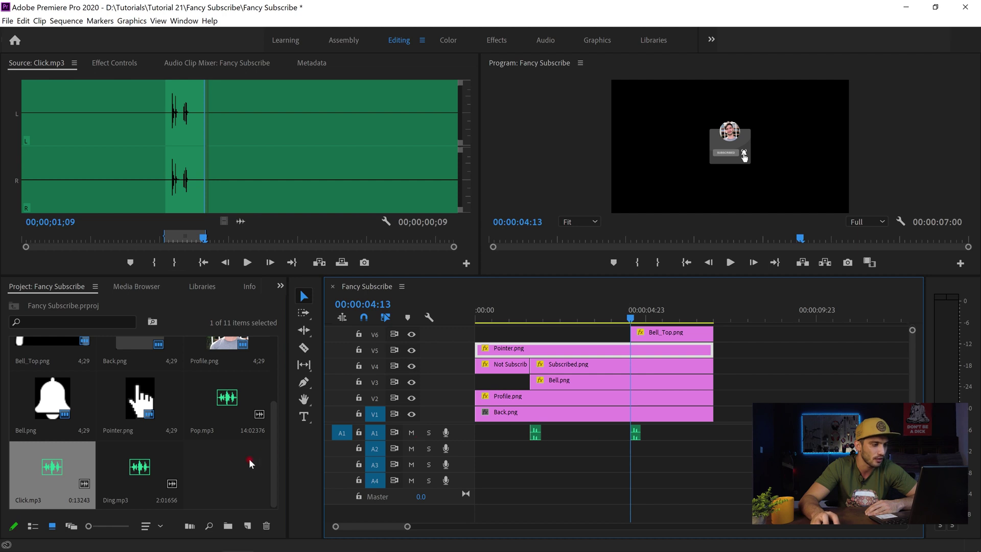
Trim Ding.mp3 with an in point just before the sound begins and an out point at 00;00;01;12
double_click(140, 466)
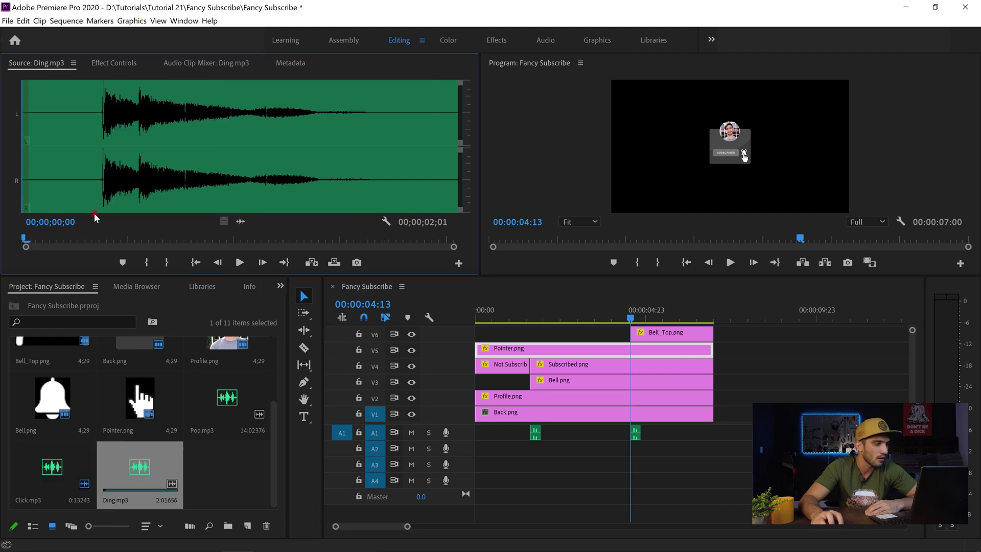
left_click(99, 239)
key("space")
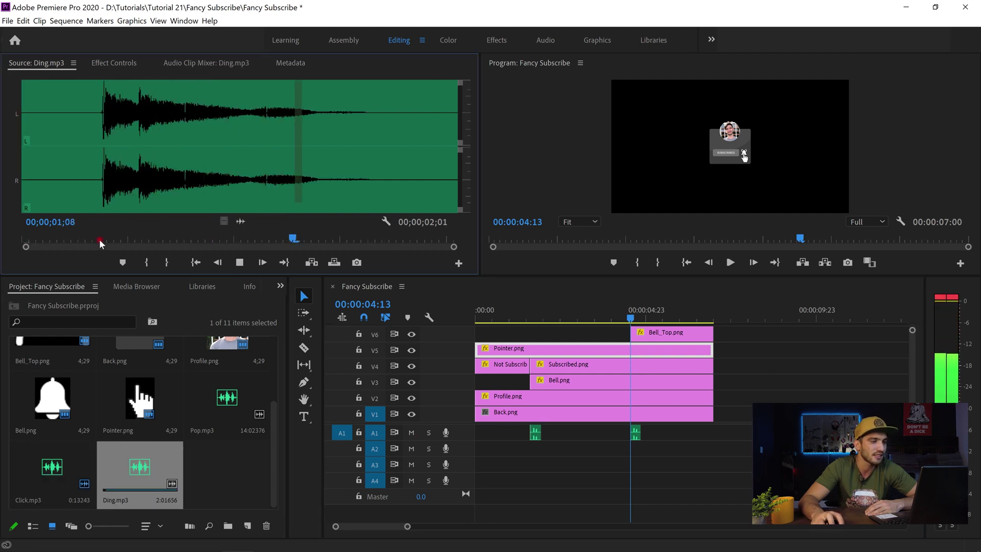
key("space")
left_click(146, 263)
key("space")
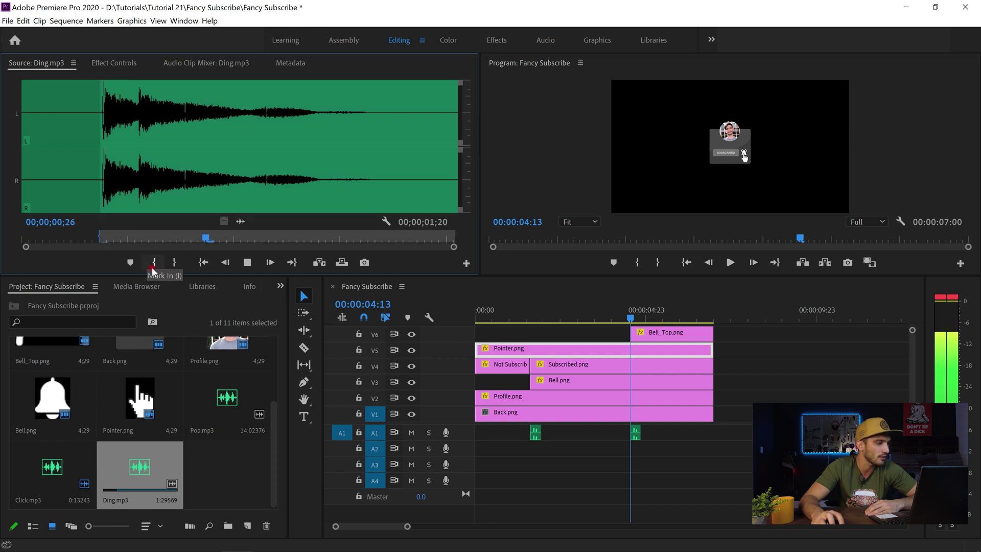
key("space")
left_click(174, 262)
Place the trimmed Ding.mp3 on track A1 directly after the second click sound and play the sequence from the start
left_click_drag(158, 466, 656, 433)
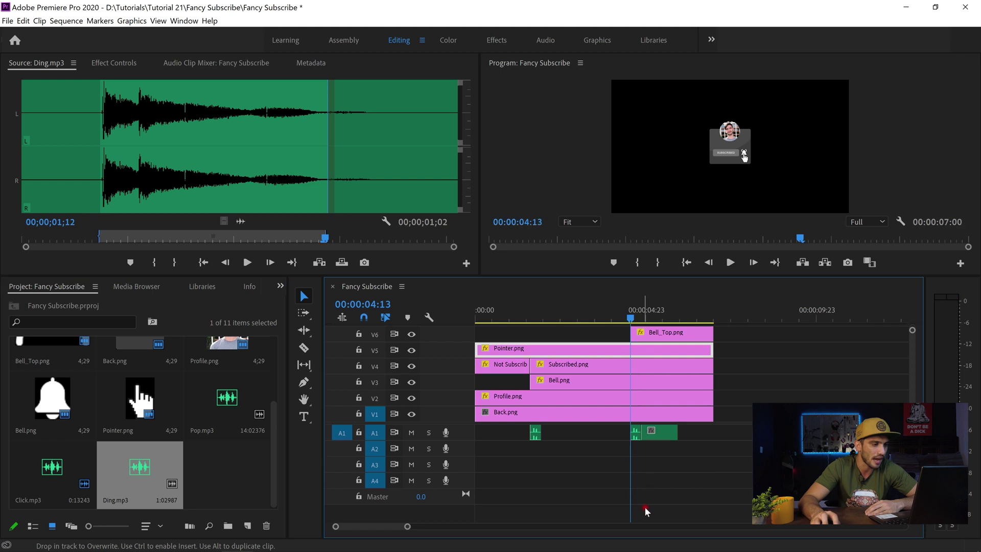
left_click(685, 266)
key("space")
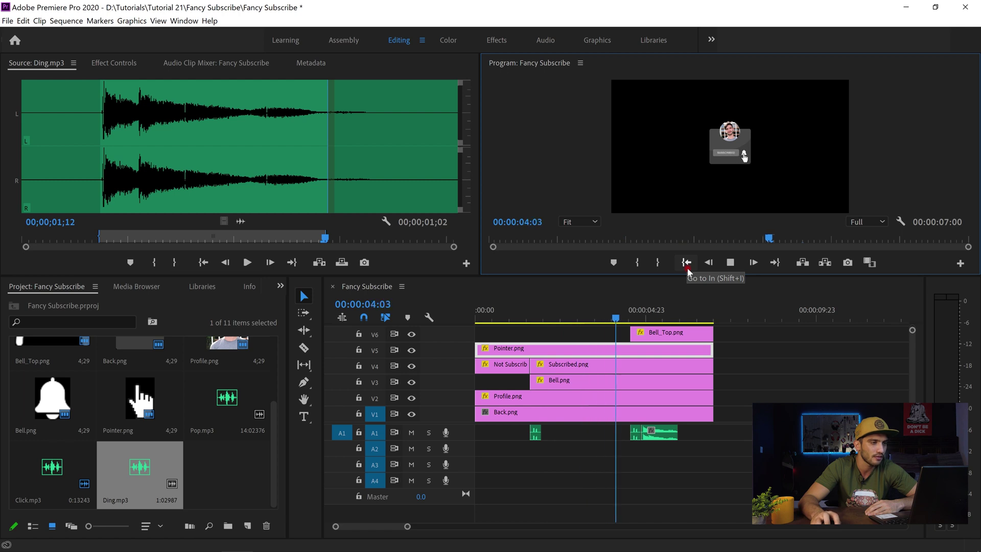
key("space")
Extend the end of the Ding.mp3 clip on track A1 to about 00:00:06:08 and play back the result
left_click_drag(671, 428, 689, 432)
left_click(636, 313)
key("space")
key("space")
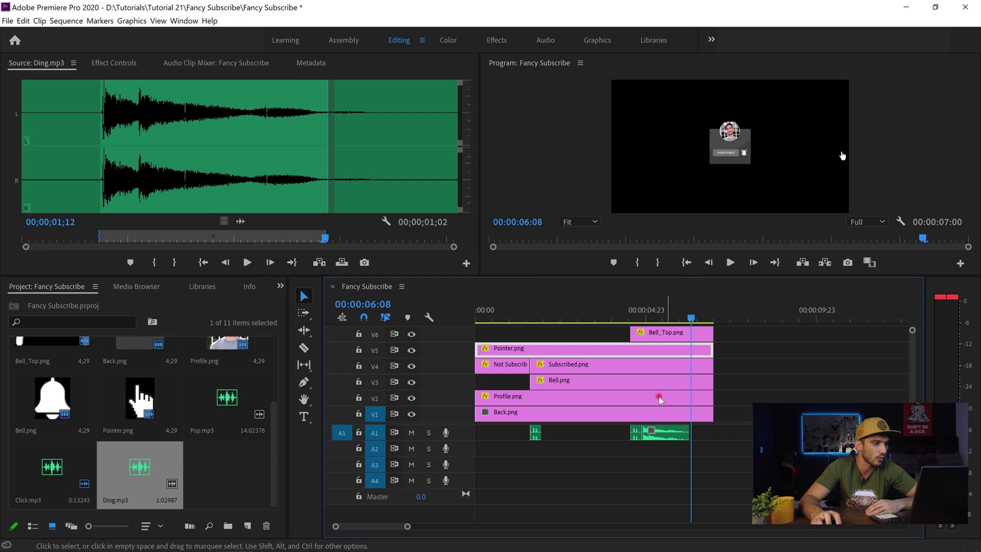
Nest all video and audio clips in the timeline into one sequence named Nested Sequence 01
left_click(747, 363)
left_click_drag(774, 438, 475, 327)
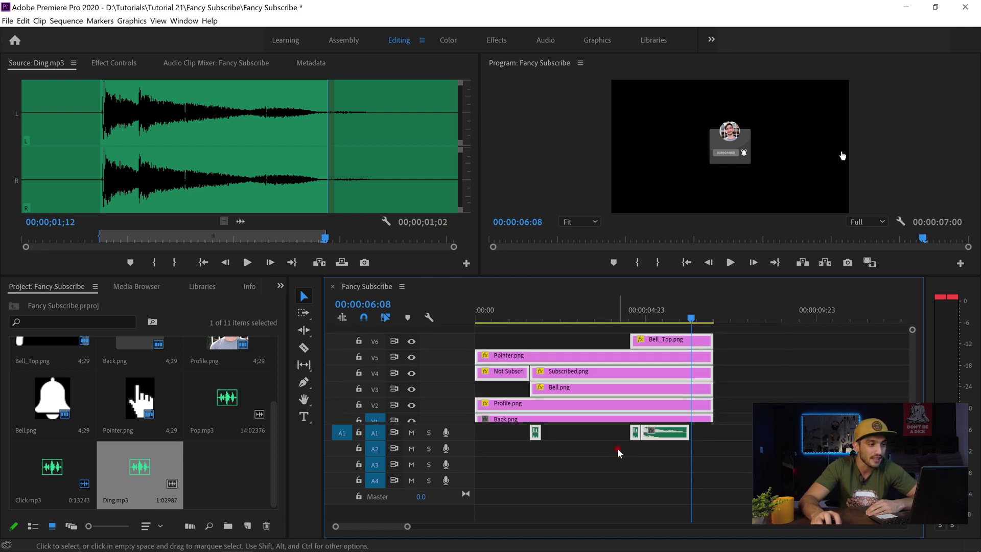
right_click(610, 376)
left_click(632, 287)
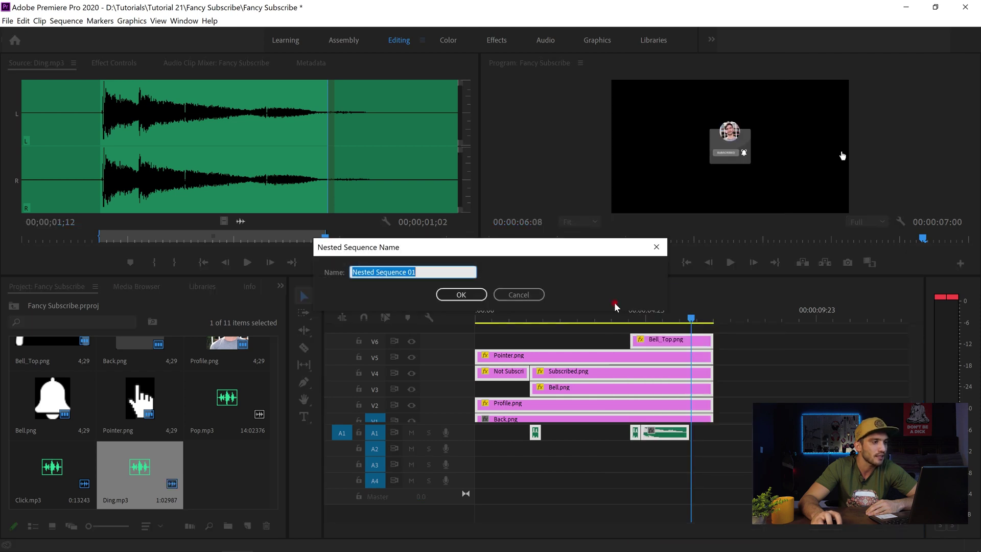
left_click(461, 295)
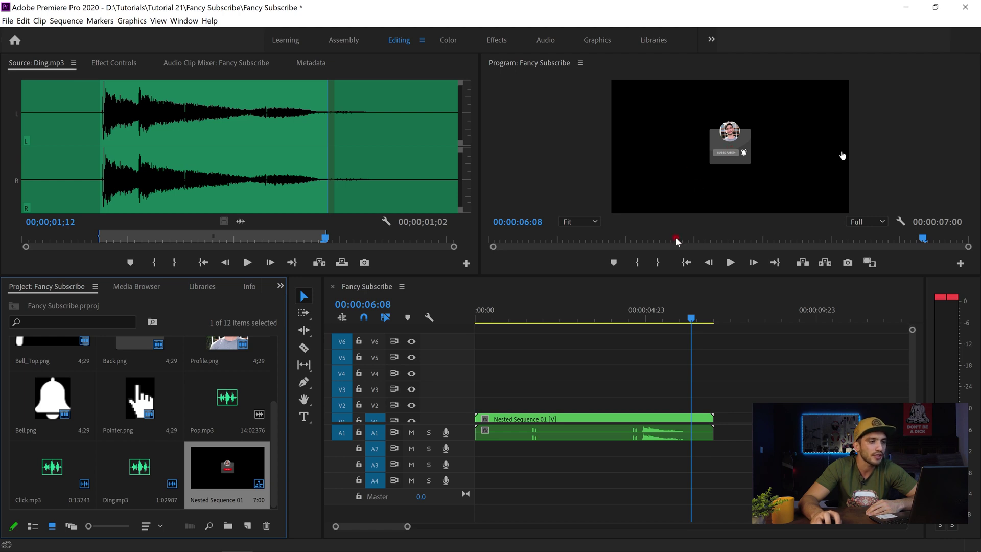
Try out scaling Nested Sequence 01, reset its scale to 100, and position it at 598, 1662 in the frame
left_click(632, 419)
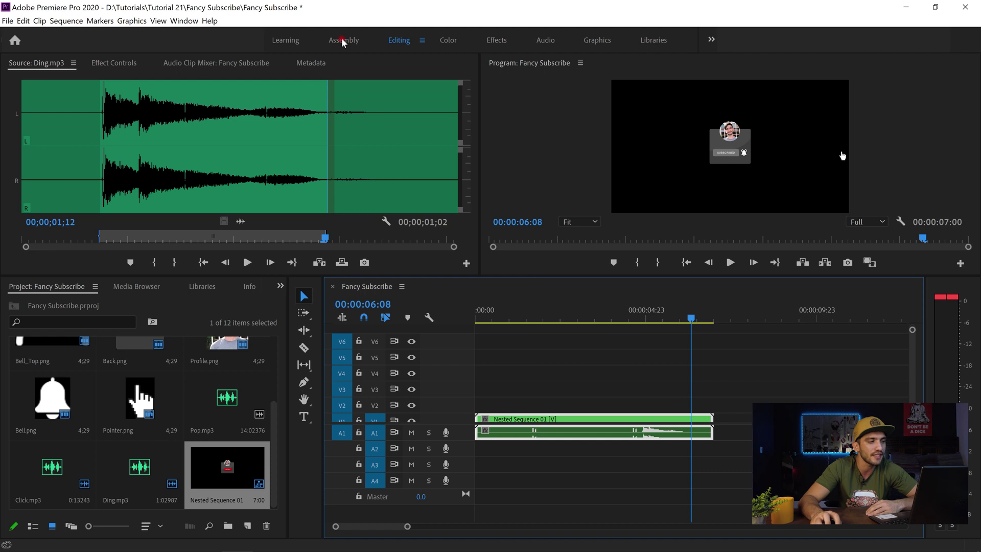
left_click(129, 65)
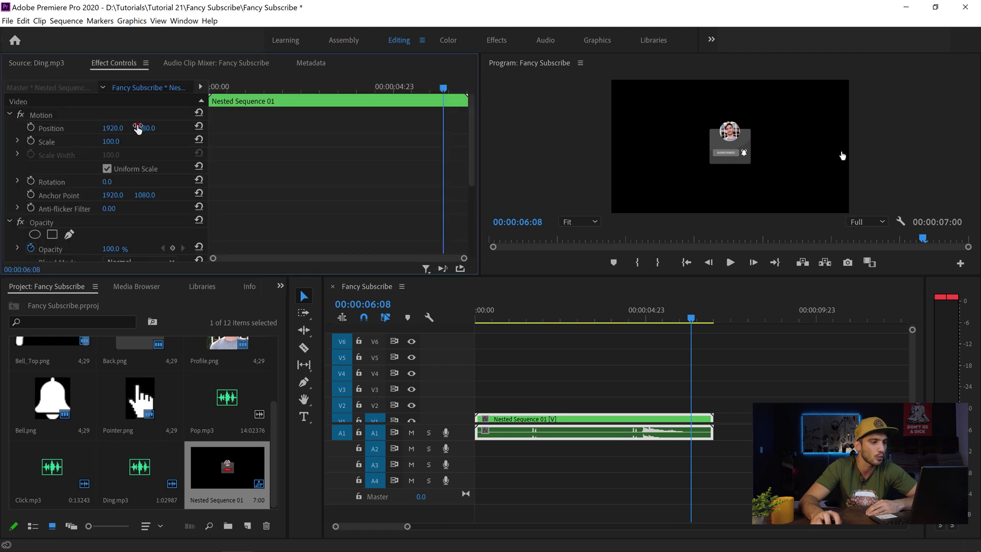
left_click_drag(118, 141, 160, 137)
left_click(198, 140)
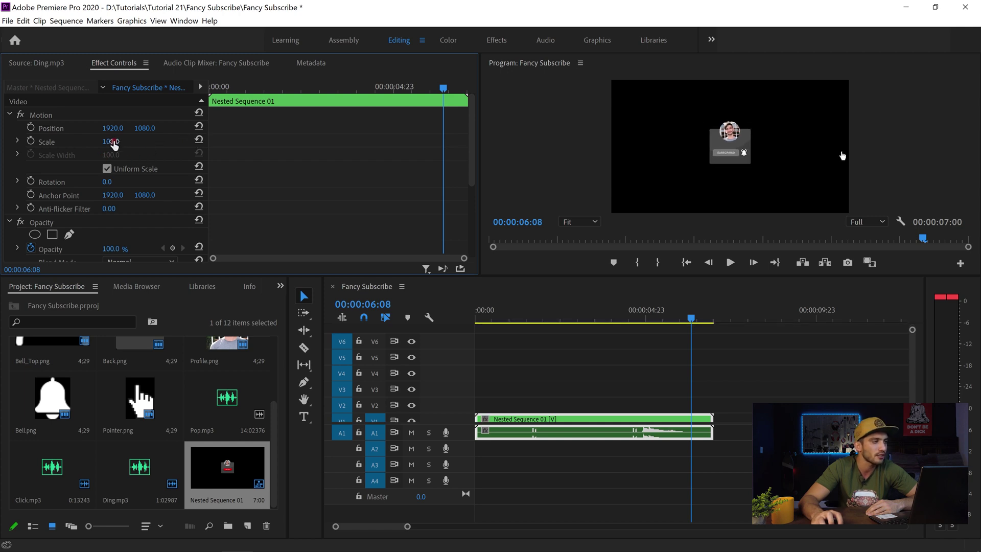
left_click_drag(122, 127, 829, 249)
left_click_drag(142, 134, 163, 134)
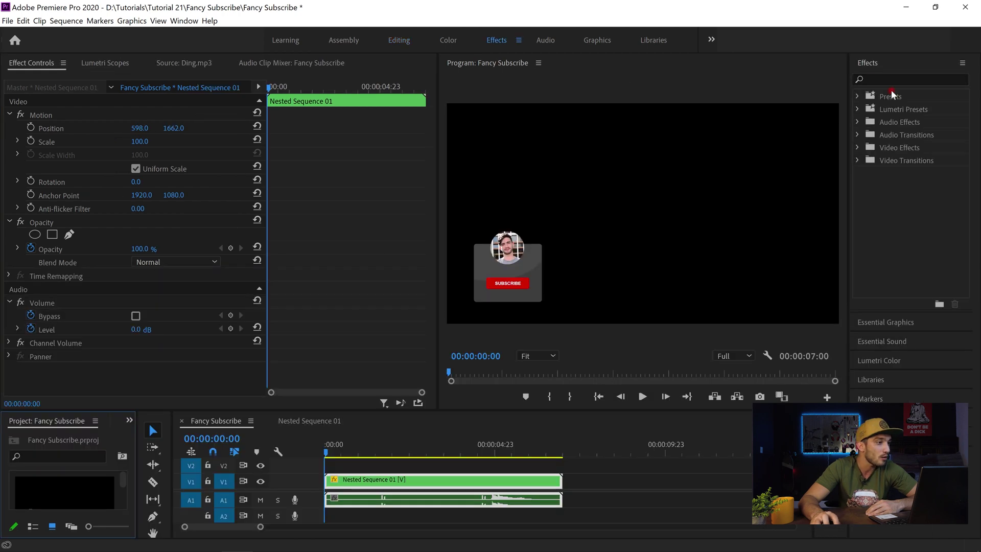
Find the Distort Transform effect and apply it to Nested Sequence 01
left_click(891, 79)
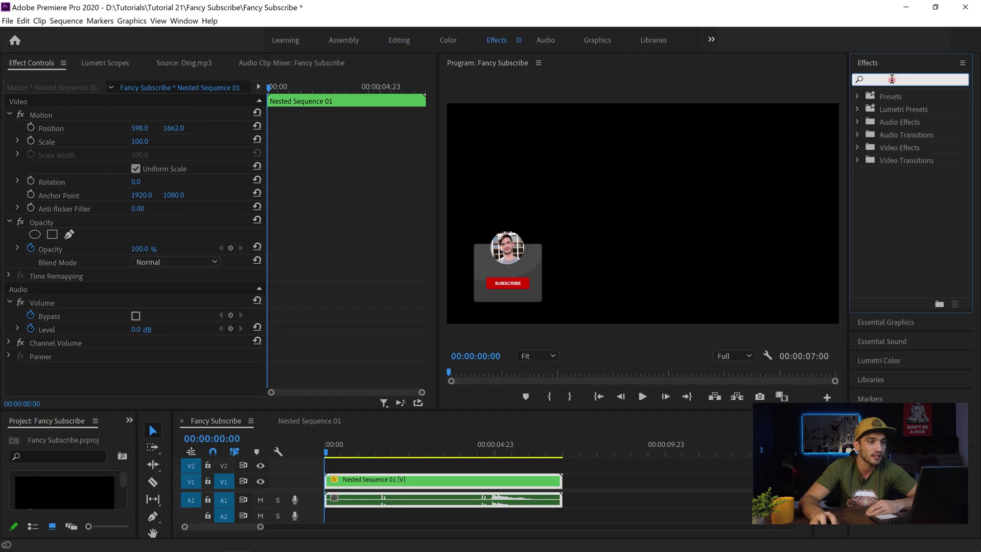
type("transform")
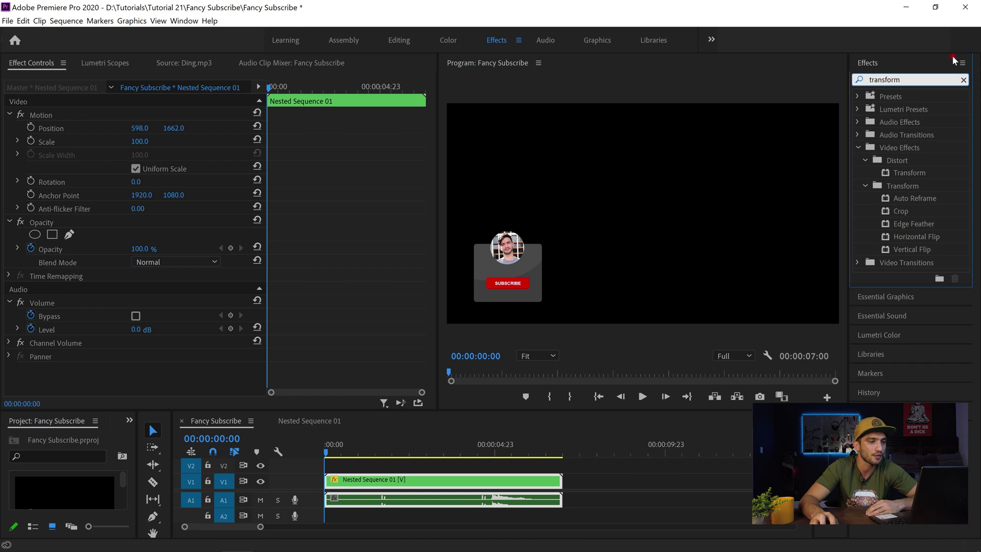
left_click(915, 173)
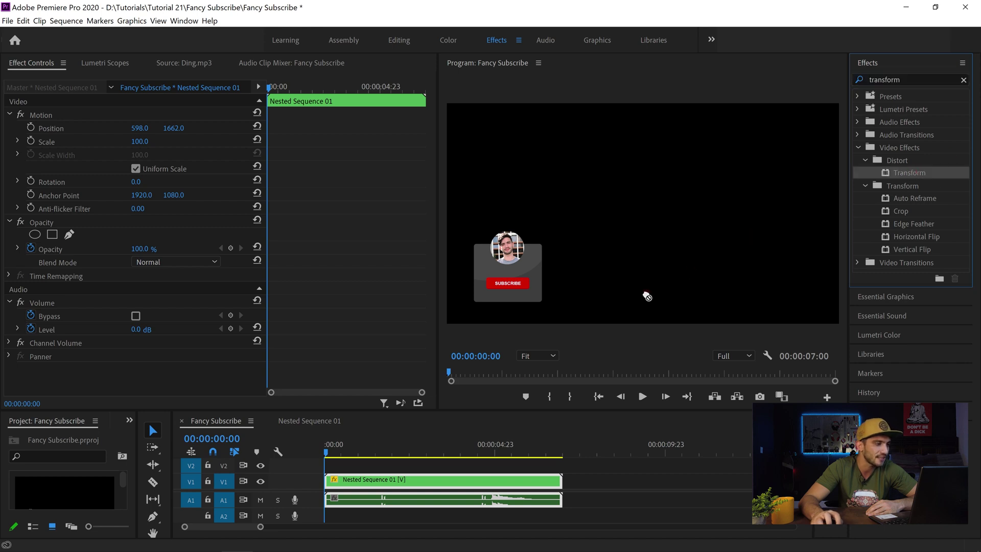
left_click_drag(411, 454, 399, 480)
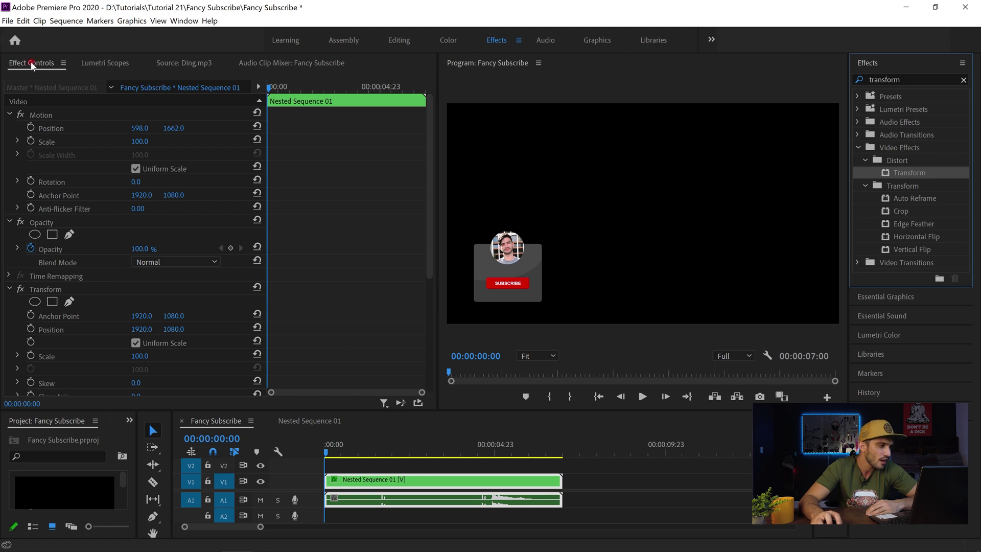
left_click(447, 485)
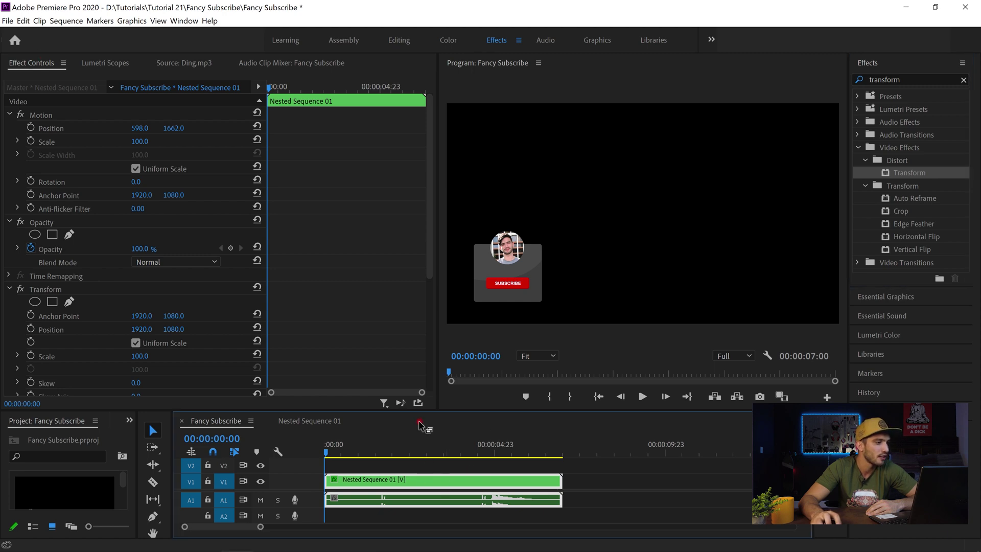
Set the Transform effect's Position to 1920, 2028 to move the graphic off-frame, and keyframe it at 00:00:00:00
left_click_drag(419, 415, 419, 346)
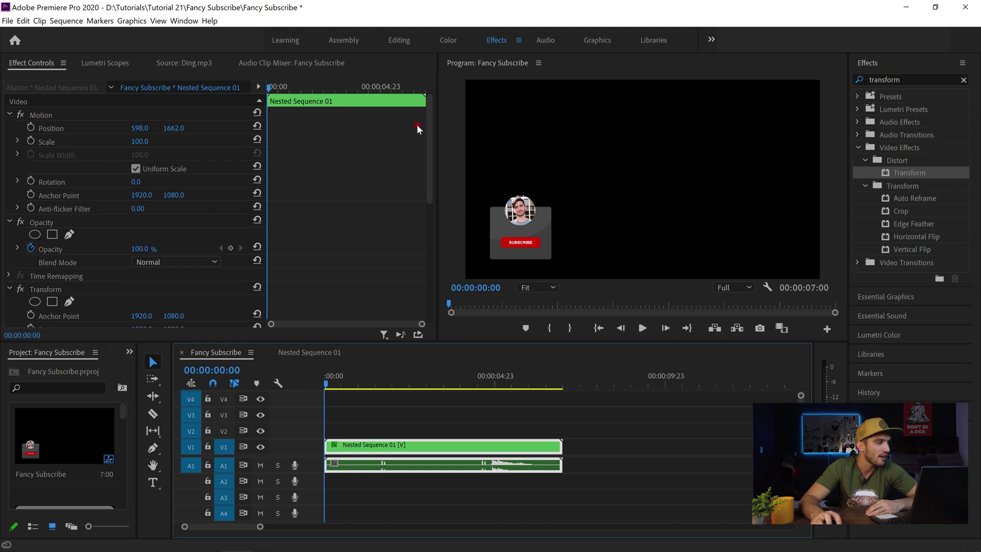
left_click_drag(429, 124, 367, 192)
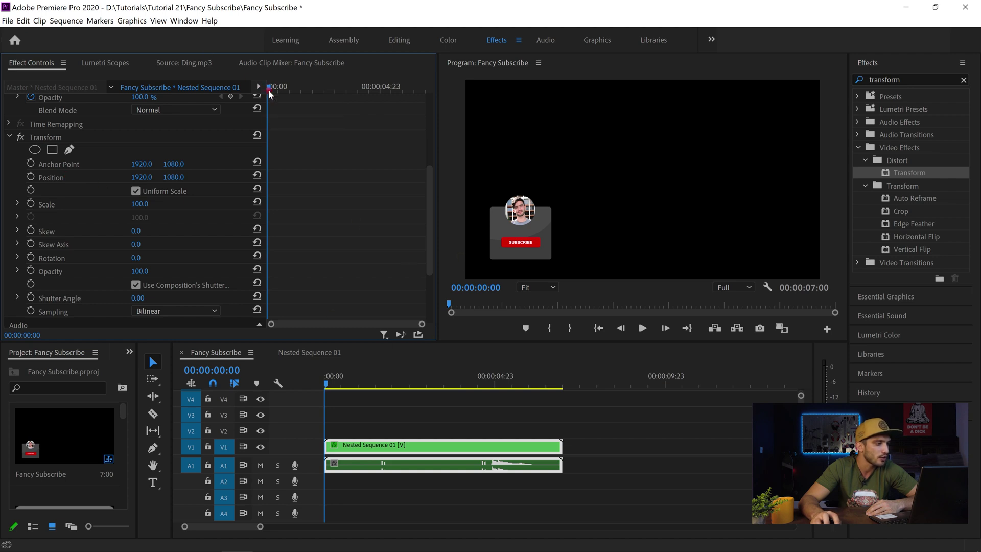
left_click_drag(174, 175, 785, 278)
left_click(30, 177)
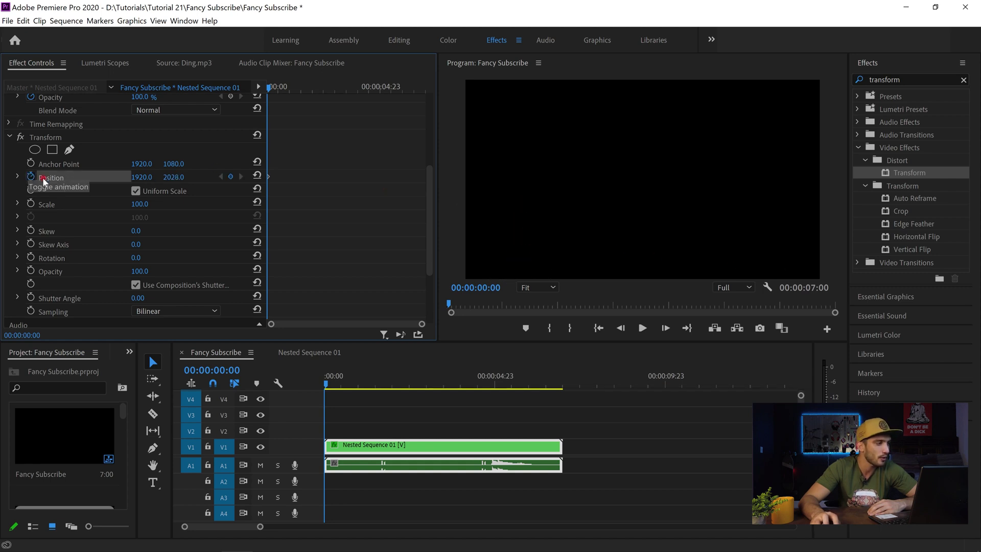
Animate the graphic into frame by setting the Transform effect's Position to 1920, 1127 at 00:00:00:07
key("Right")
key("Right")
key("Right")
key("Right")
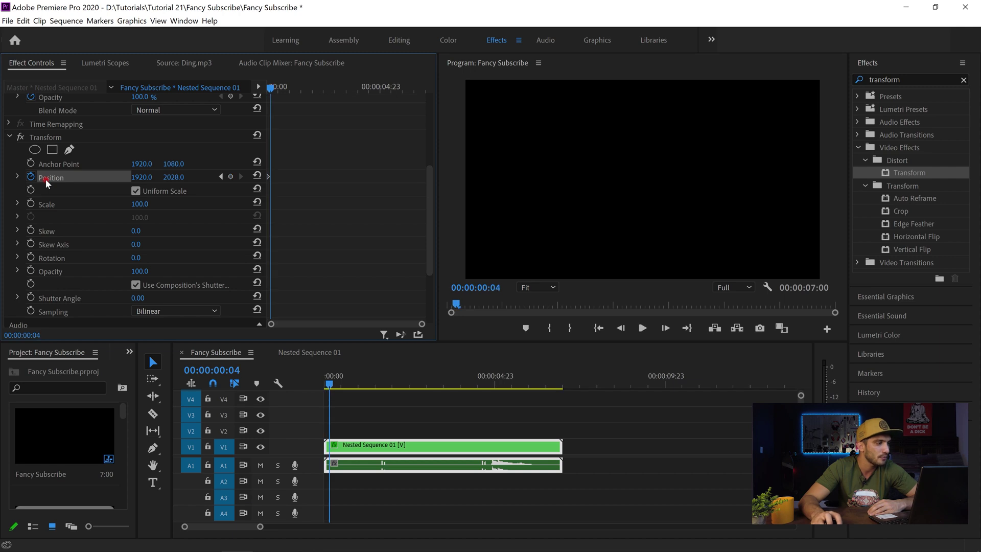
key("Right")
key("Right")
key("Right")
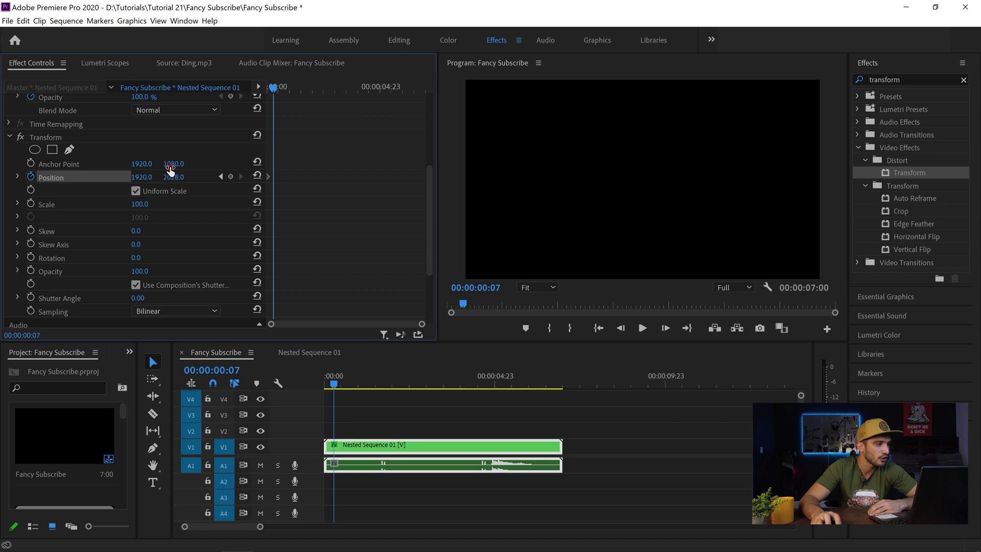
left_click_drag(173, 177, 118, 176)
Keyframe the Transform Position unchanged at 00:00:06:14, set it to 1920, 2013 at 00:00:06:21 for the exit, and play back the animation
left_click(551, 384)
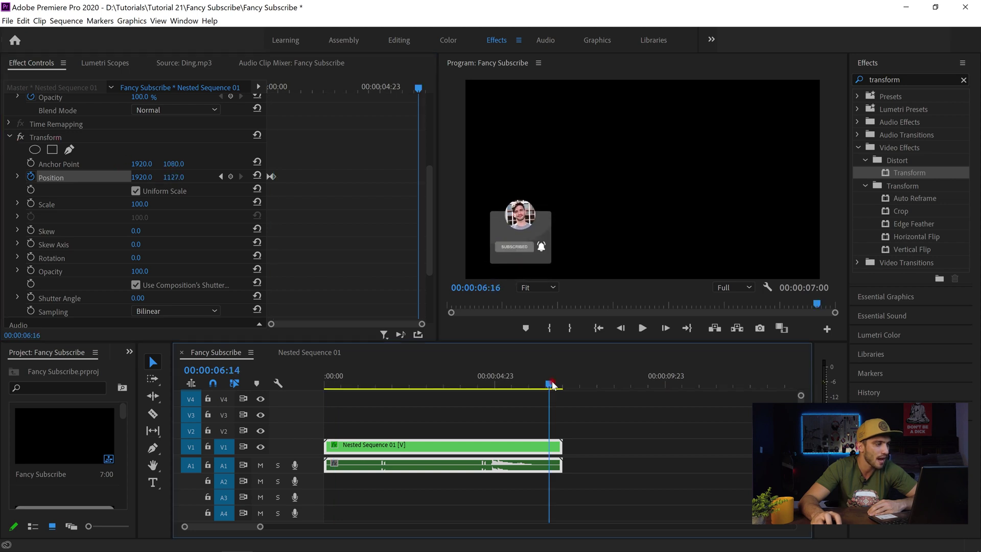
left_click(226, 176)
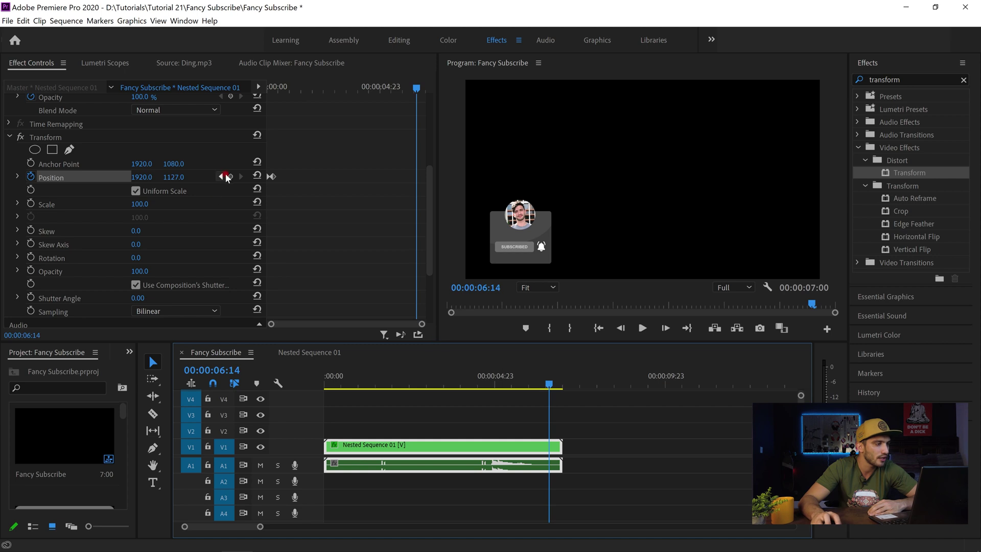
key("space")
key("space")
left_click_drag(173, 176, 217, 177)
left_click_drag(596, 271, 596, 297)
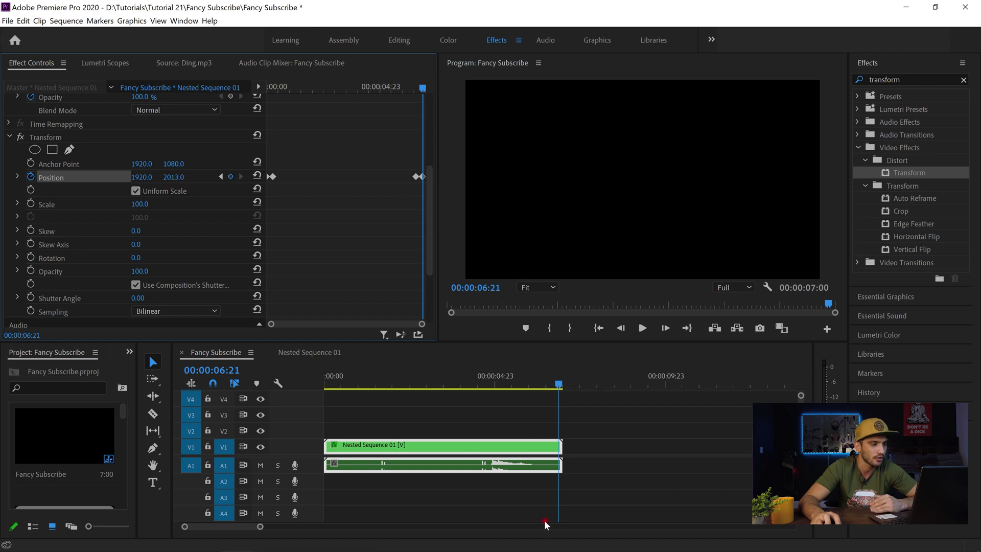
left_click(598, 327)
key("space")
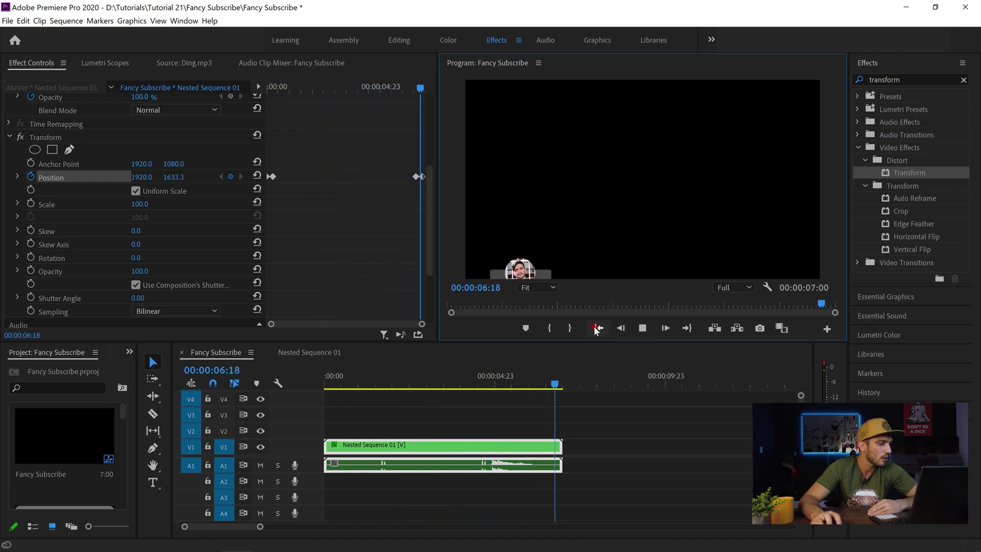
Open Pop.mp3 in the source monitor and mark In and Out points around the seventh short pop in its waveform
scroll(66, 449, "down", 5)
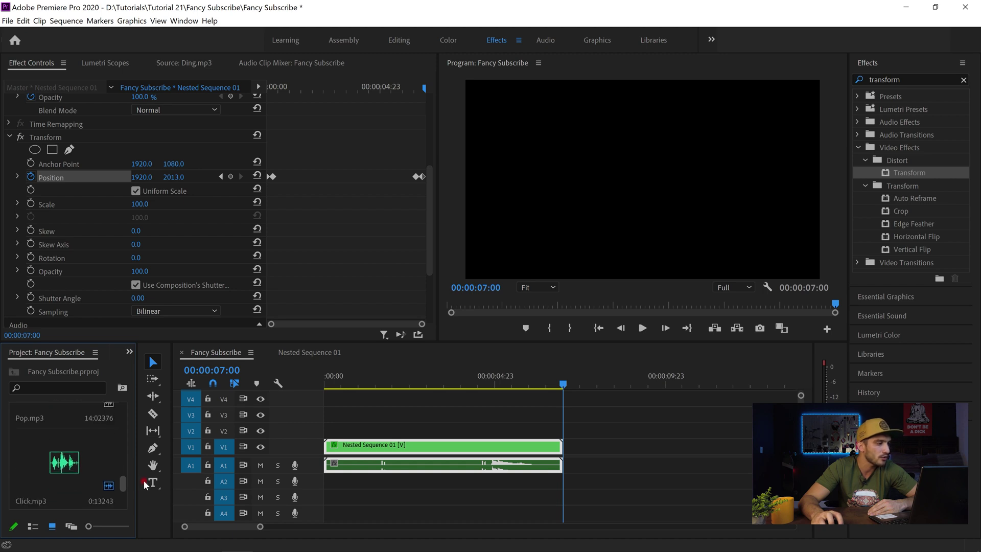
left_click(68, 420)
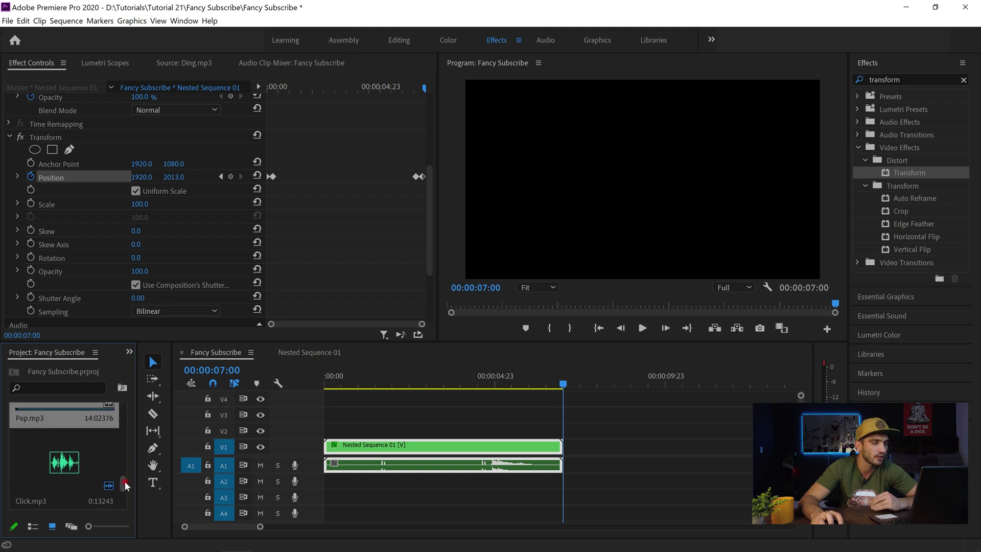
scroll(125, 485, "up", 3)
double_click(59, 446)
key("space")
left_click(135, 280)
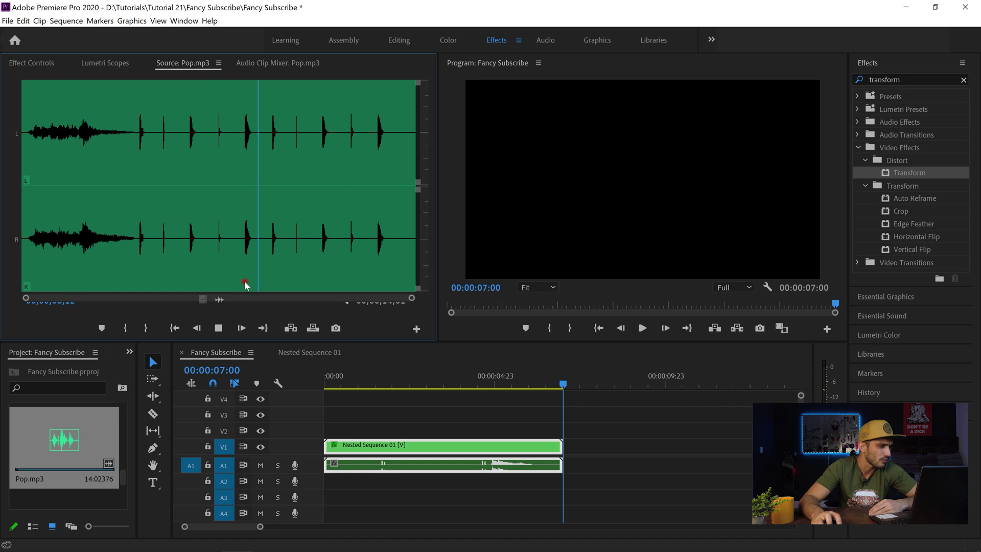
left_click(292, 282)
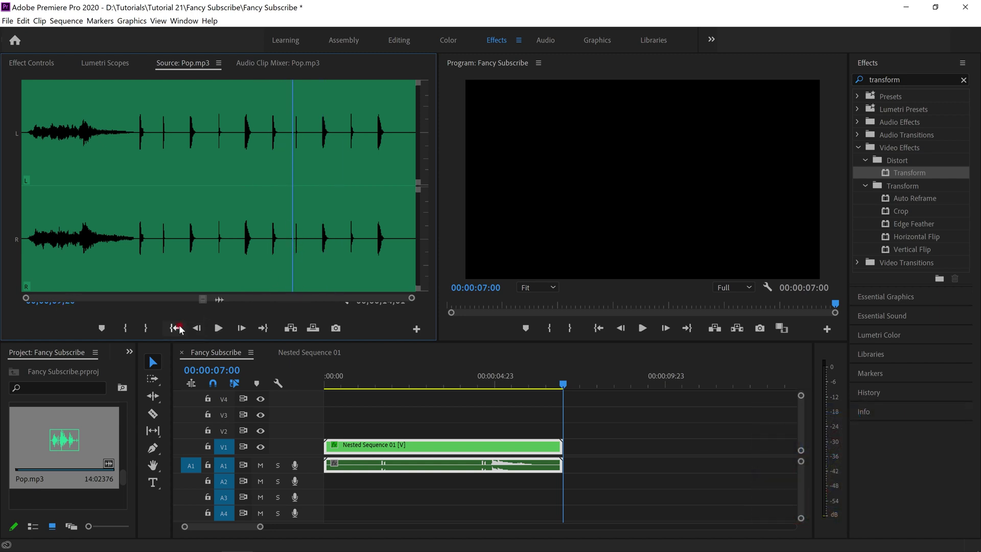
left_click(128, 328)
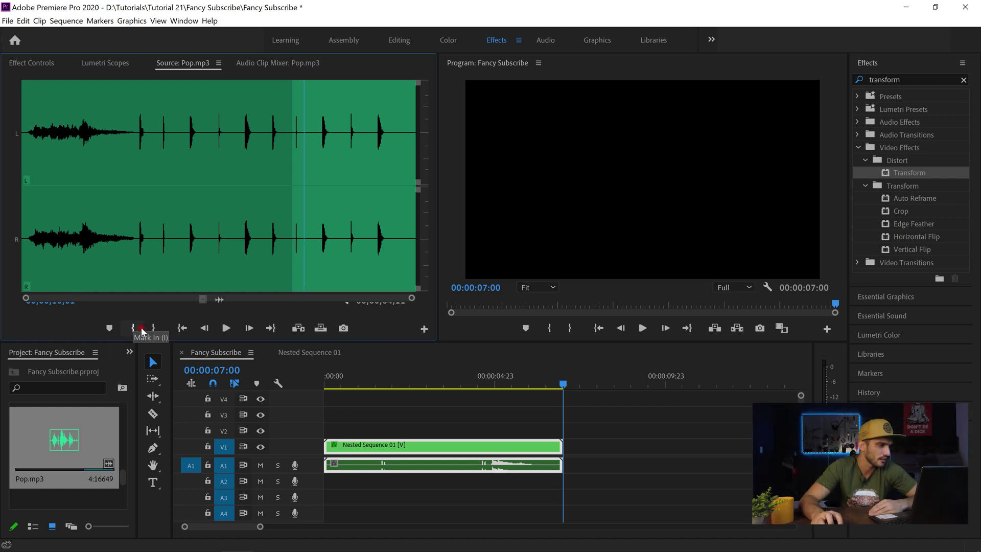
left_click(146, 329)
Place the marked Pop.mp3 segment on track A2 at the start and end of Nested Sequence 01, and preview the sequence
left_click_drag(64, 443, 557, 485)
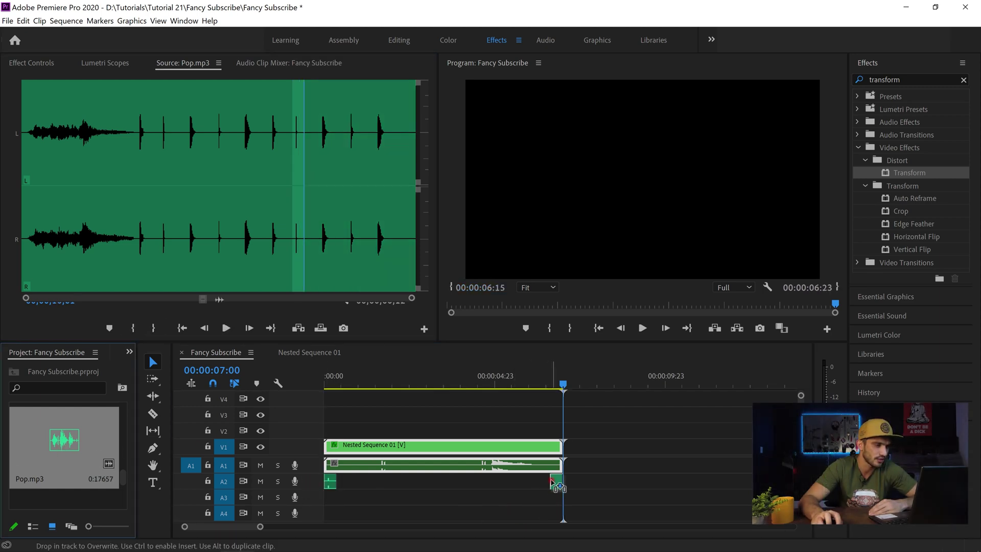
left_click(598, 328)
left_click(597, 328)
key("space")
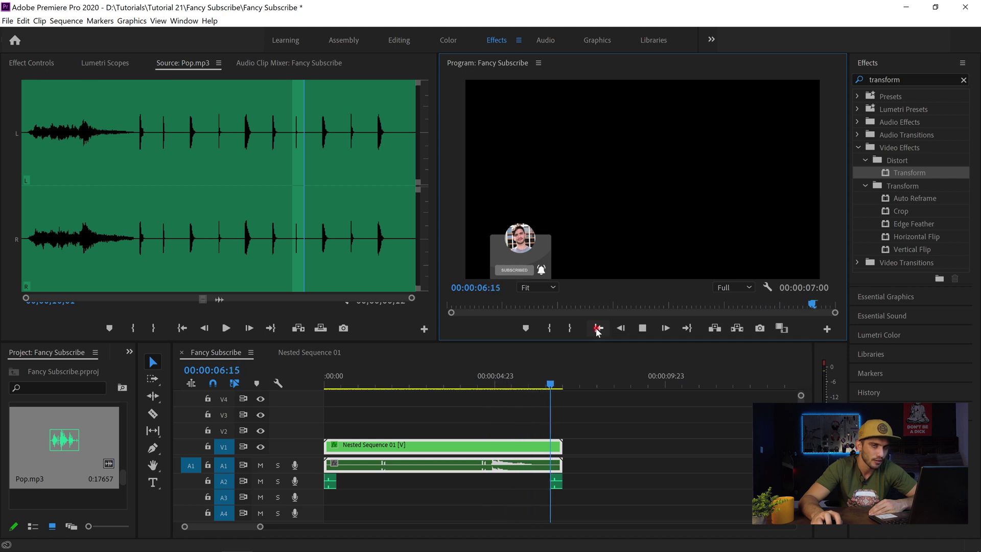
Open Nested Sequence 01 at 00:00:01:02 and raise the Back.png clip to Position 1920, 1022
left_click(506, 307)
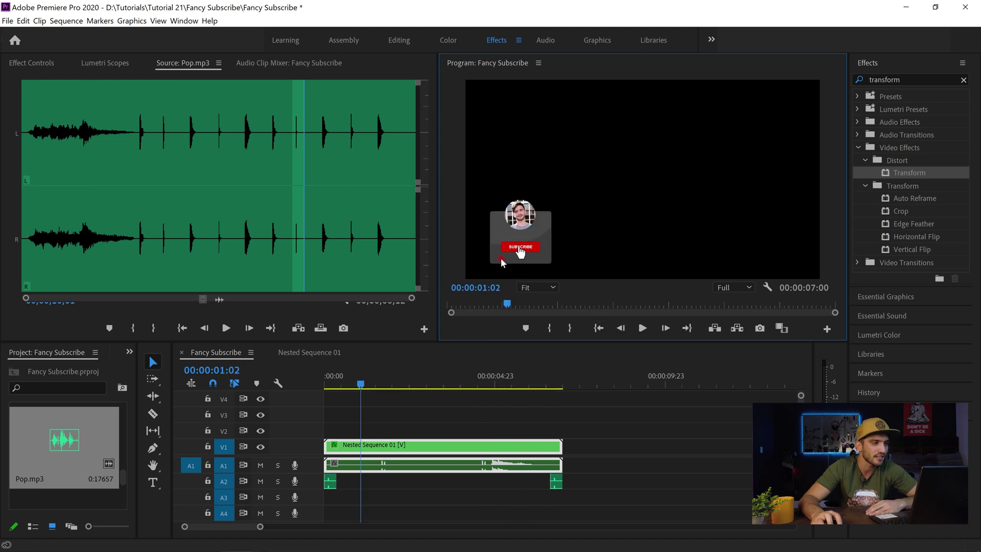
double_click(402, 444)
left_click(378, 442)
left_click(40, 63)
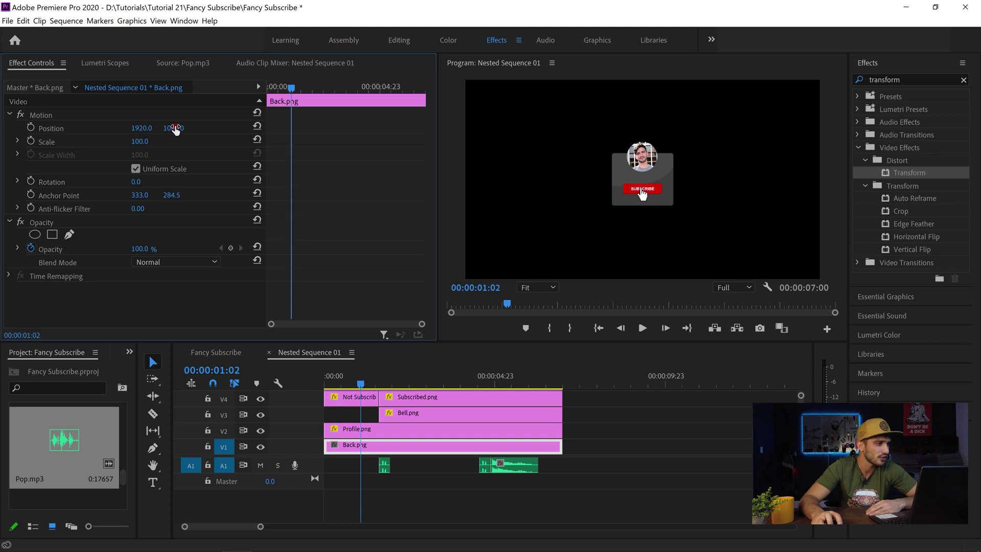
left_click_drag(172, 127, 159, 124)
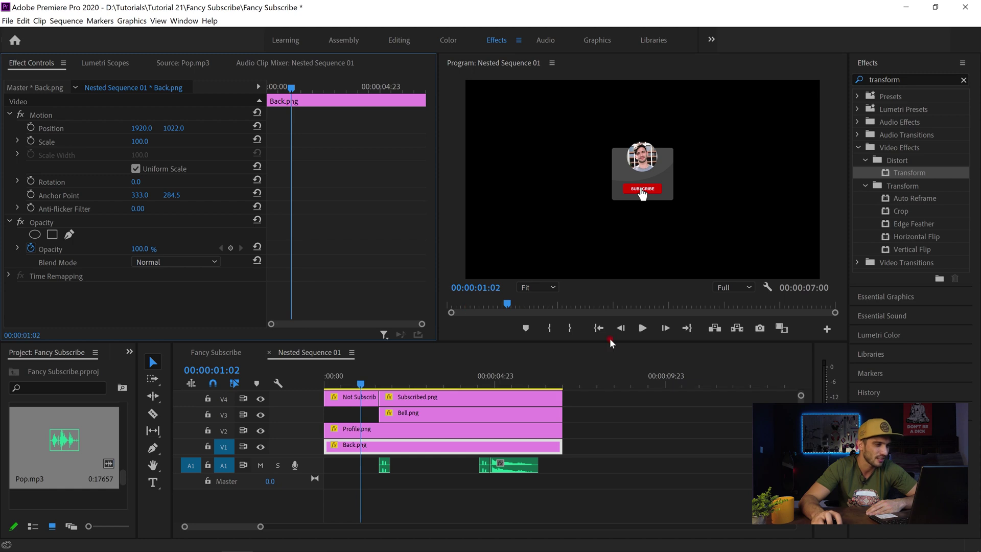
Add a new text layer on track V7 above the other clips and extend it over the whole length of Nested Sequence 01
left_click_drag(610, 342, 589, 269)
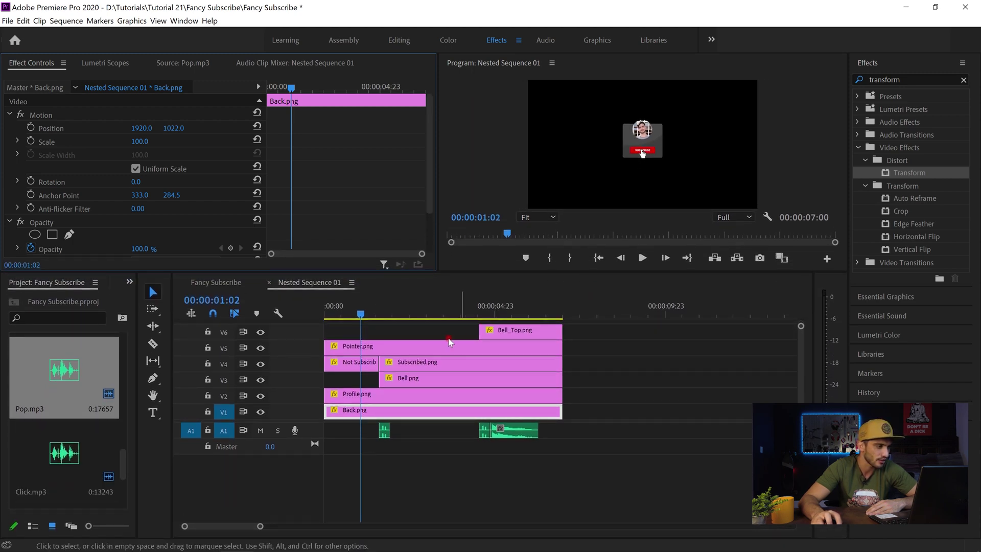
left_click(429, 332)
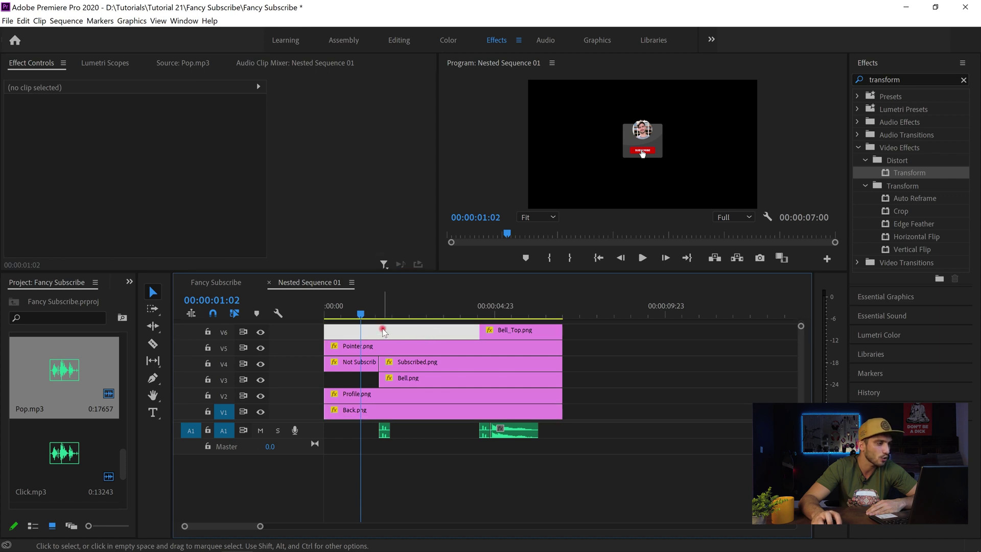
left_click(384, 332)
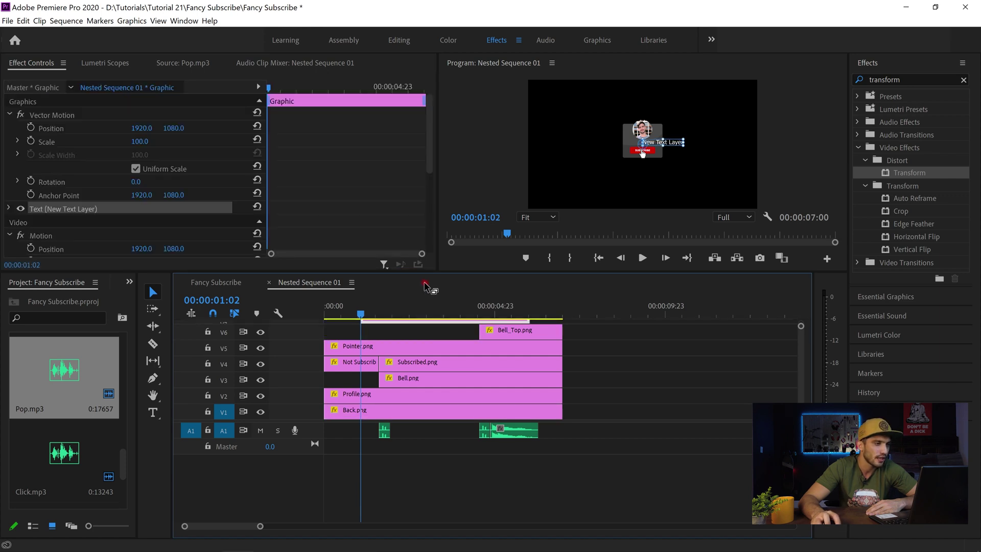
left_click_drag(651, 359, 623, 305)
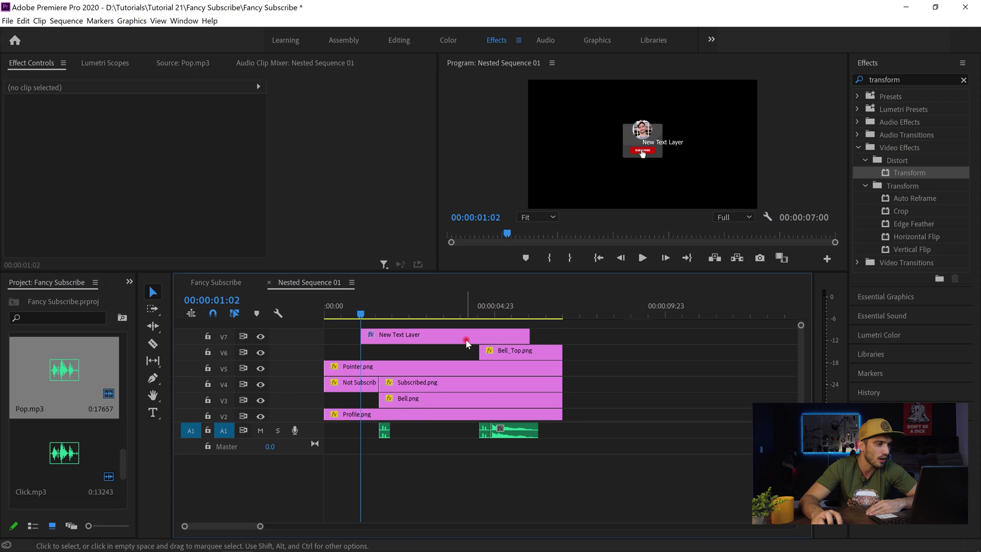
left_click(428, 339)
left_click_drag(428, 341, 391, 339)
left_click_drag(495, 333, 562, 335)
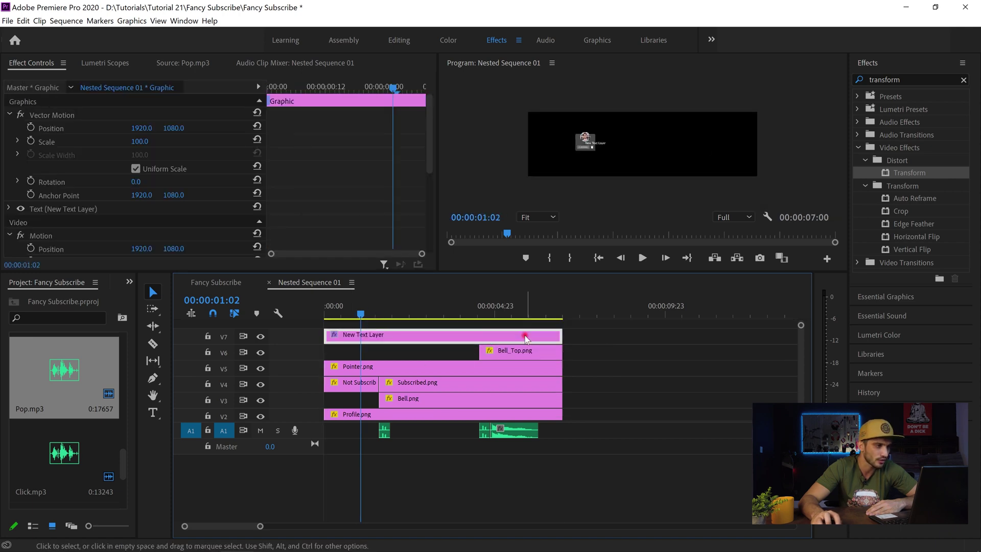
Magnify the program preview to 150% and replace the new text layer's wording with NIMOULTV
left_click(552, 216)
left_click(552, 314)
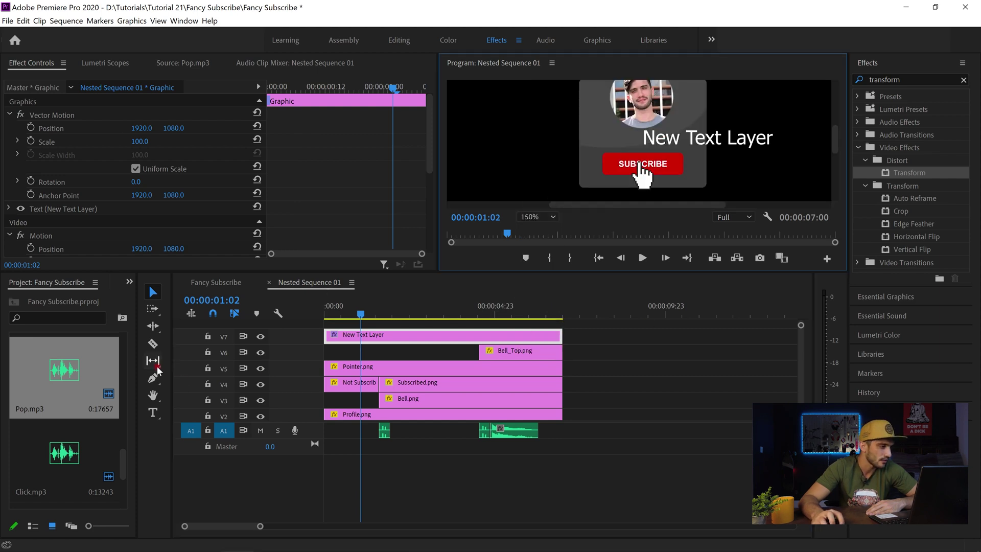
left_click(153, 412)
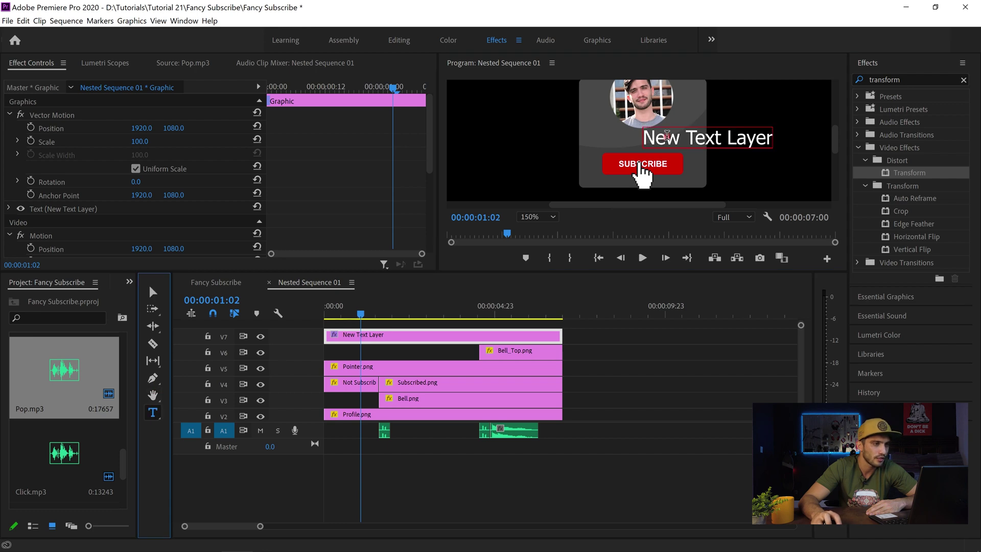
left_click(682, 141)
key("ctrl+a")
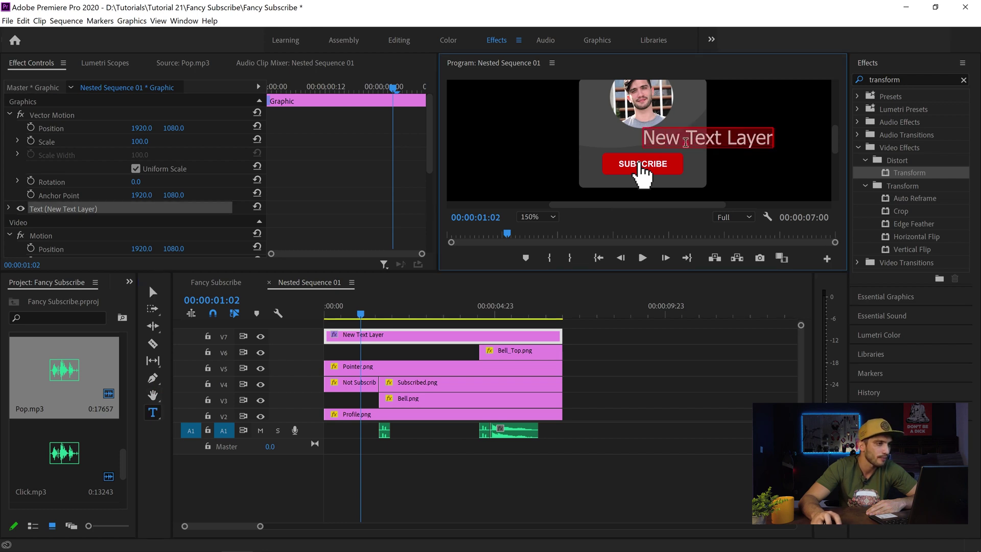
type("NIM")
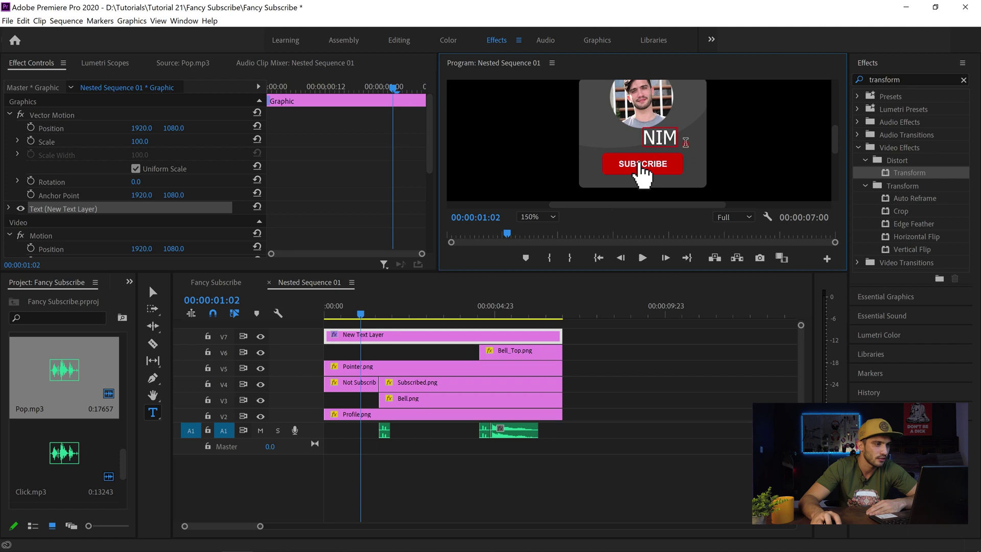
type("OULTV")
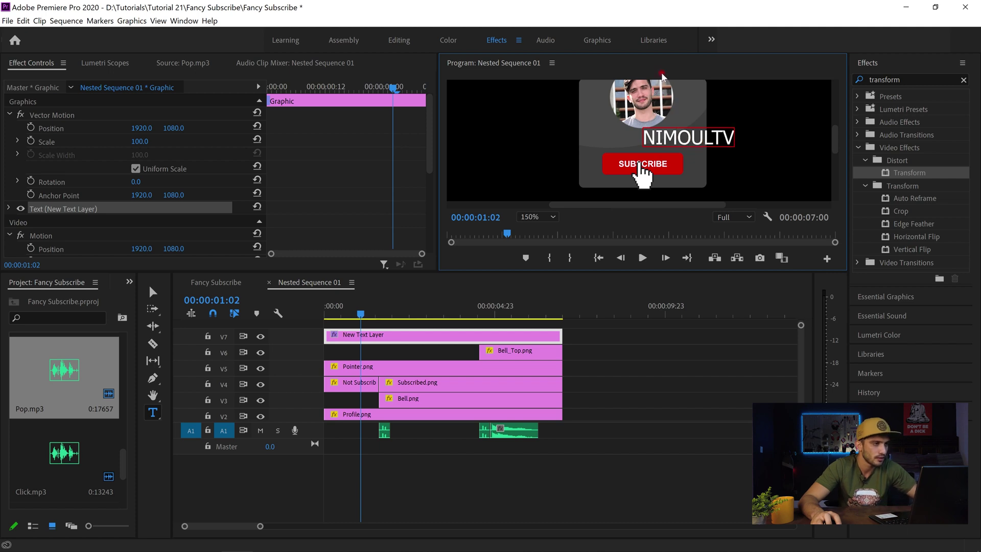
key("ctrl+s")
Set the NIMOULTV text's font size to 48 and centre it above the Subscribe button with Vector Motion Position 1803, 1080
left_click(9, 209)
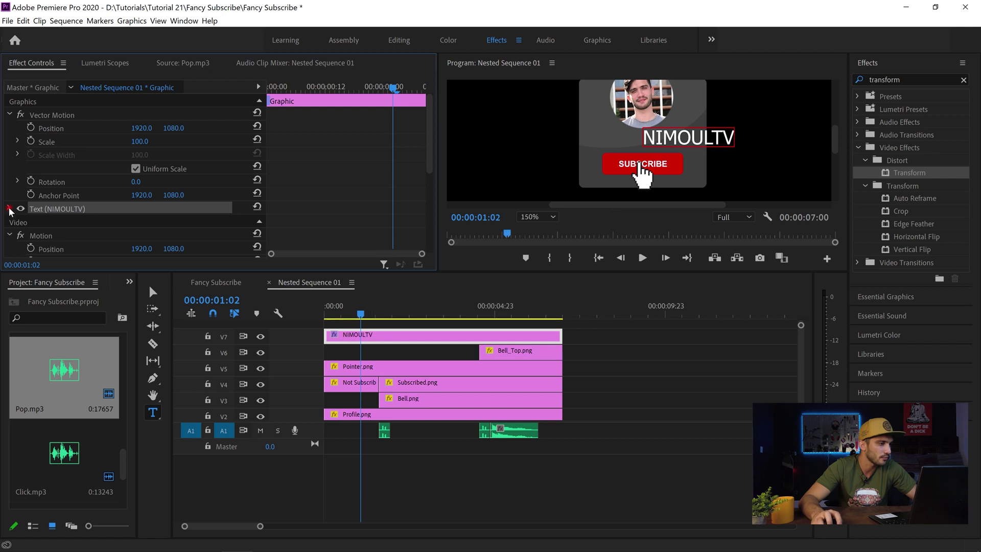
scroll(394, 165, "down", 5)
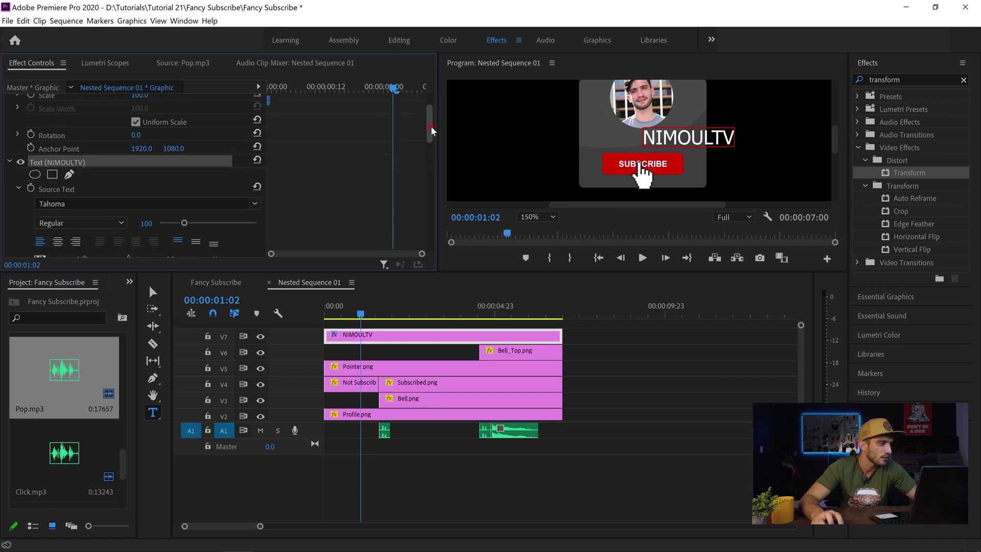
left_click_drag(643, 137, 735, 145)
mouse_move(183, 160)
left_mouse_down()
mouse_move(168, 156)
mouse_move(178, 168)
left_mouse_up()
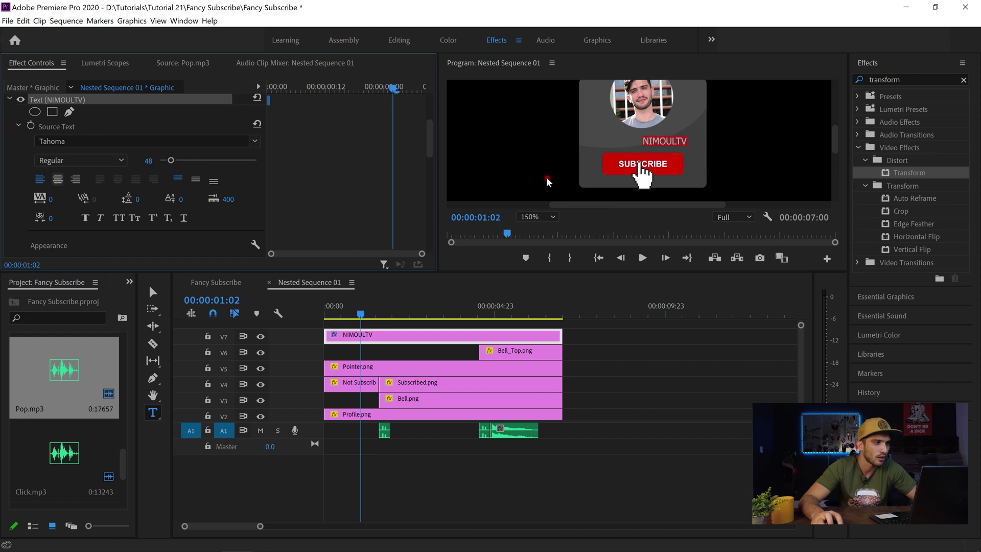
scroll(433, 145, "up", 4)
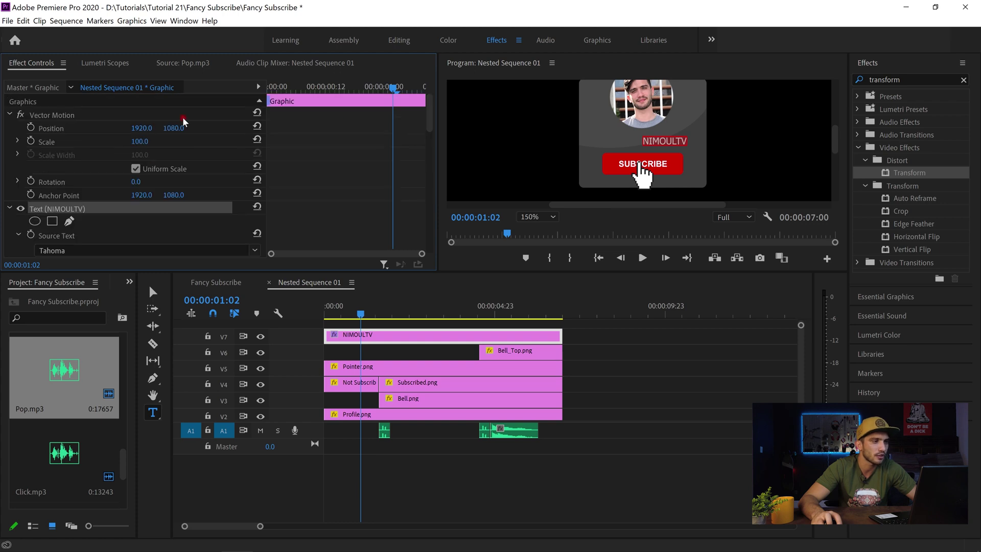
left_click_drag(94, 115, 62, 109)
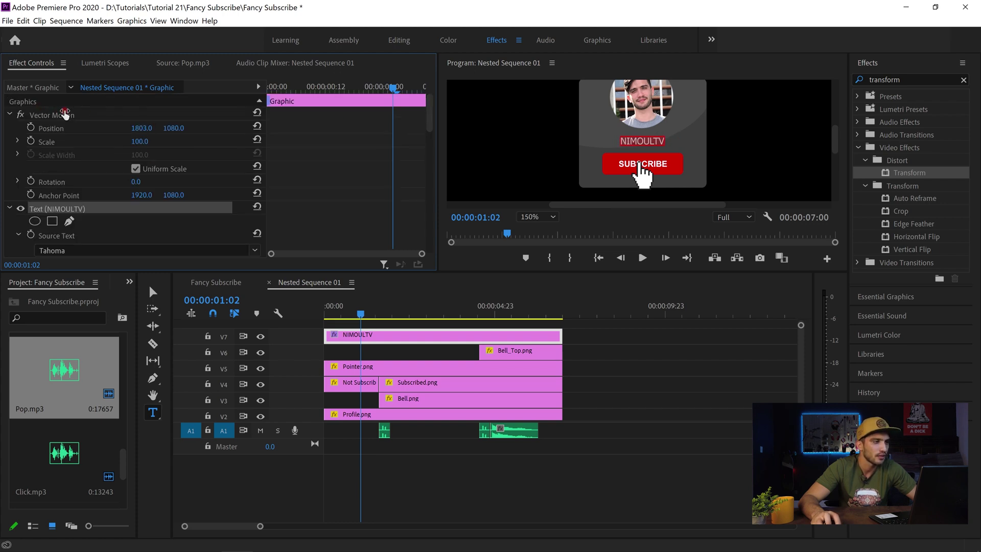
Change the NIMOULTV text's font style to Bold and recentre it with Vector Motion Position 1788, 1080
scroll(427, 118, "down", 4)
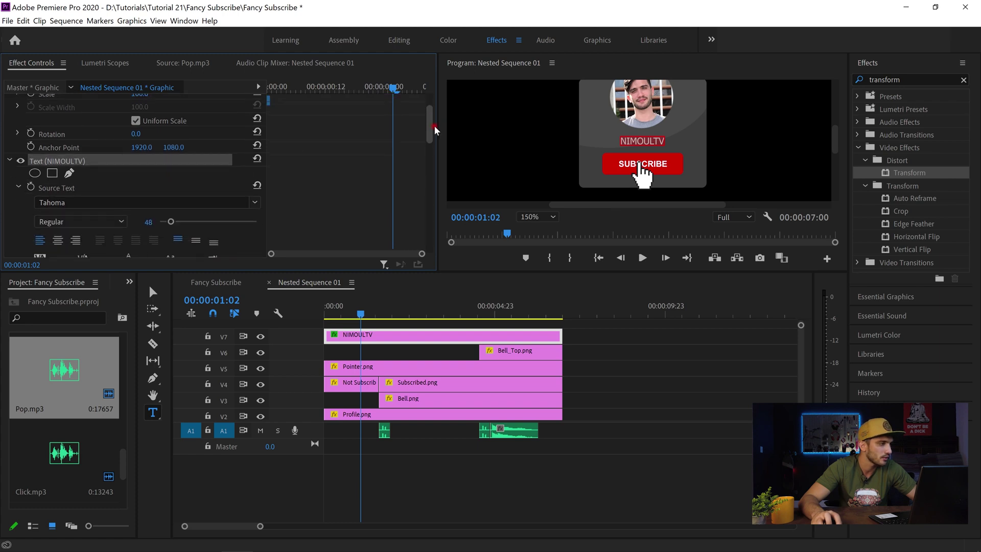
left_click(121, 171)
left_click(82, 197)
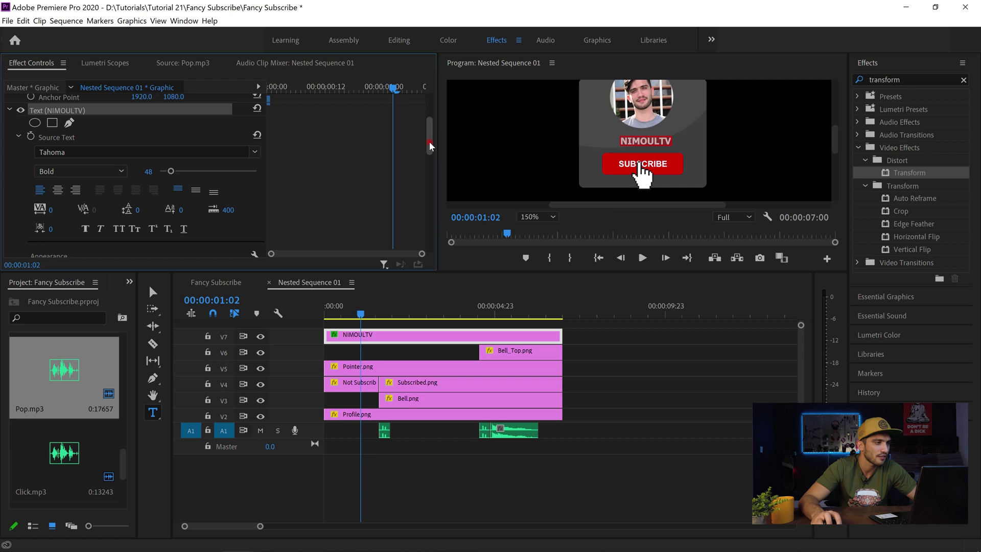
scroll(428, 137, "up", 2)
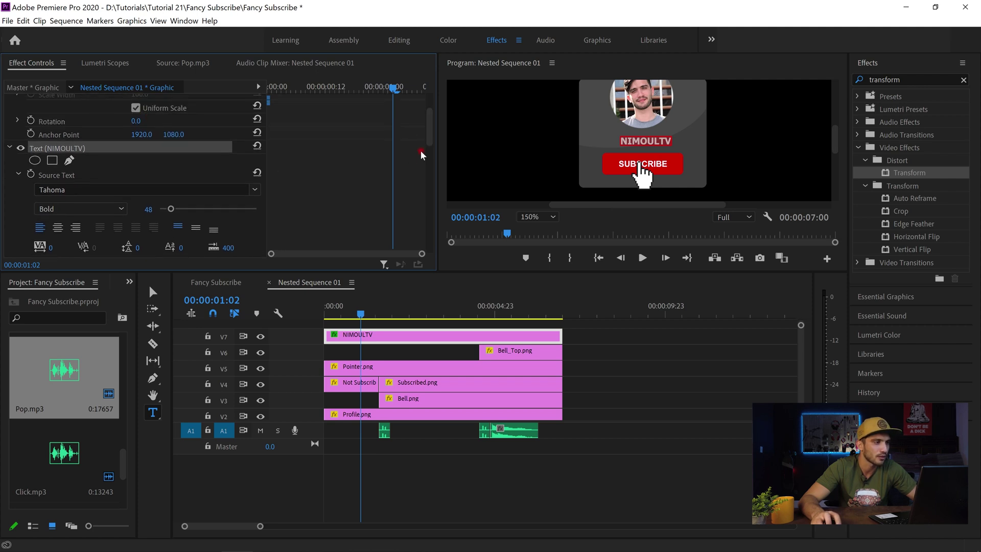
scroll(429, 128, "up", 3)
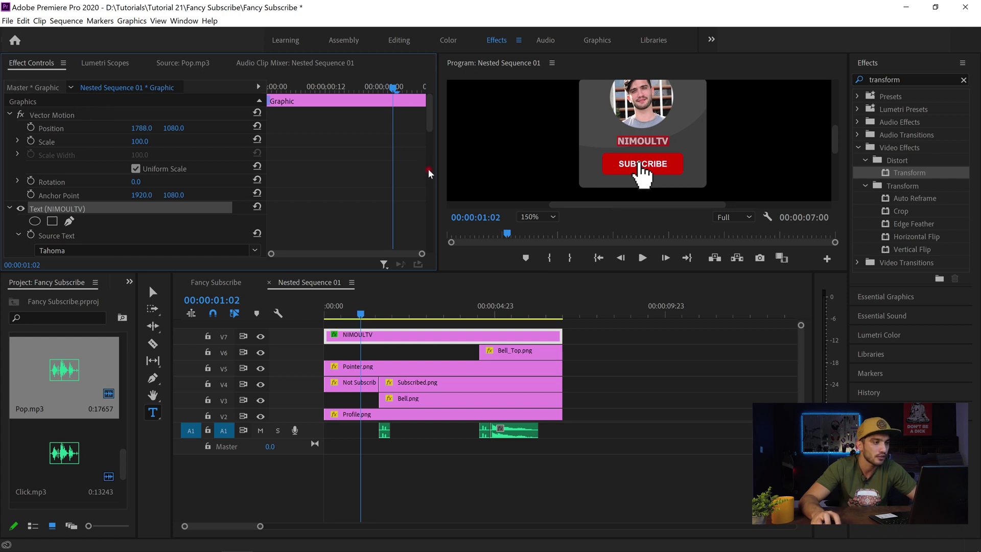
Create a new project named New Project in the Fancy Subscribe folder
left_click(549, 217)
left_click(531, 276)
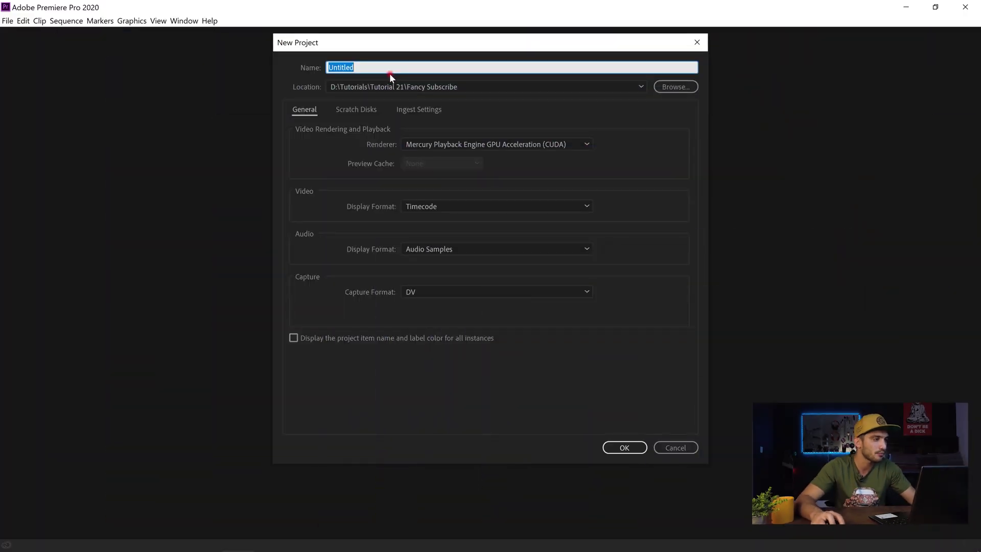
type("nEW")
key("BackSpace")
key("BackSpace")
key("BackSpace")
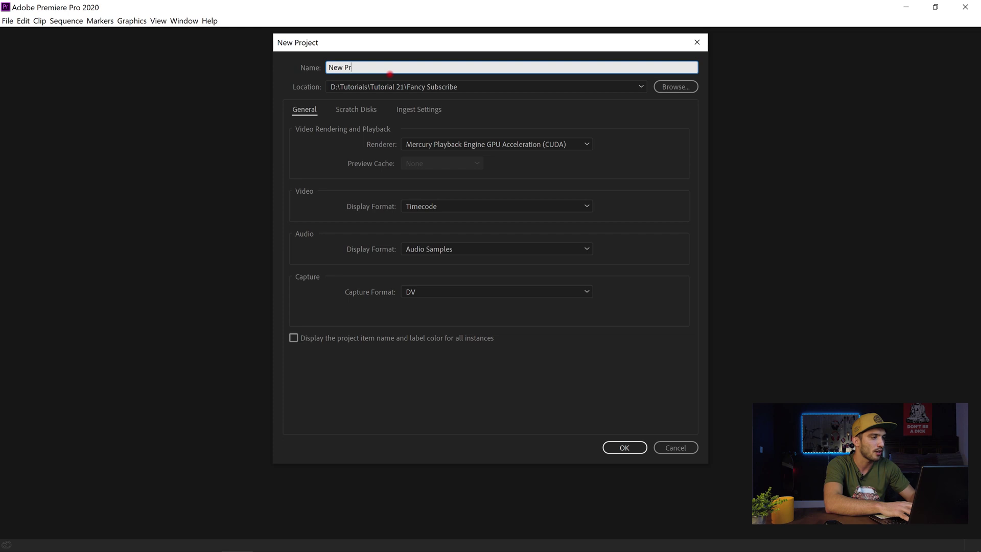
left_click(624, 447)
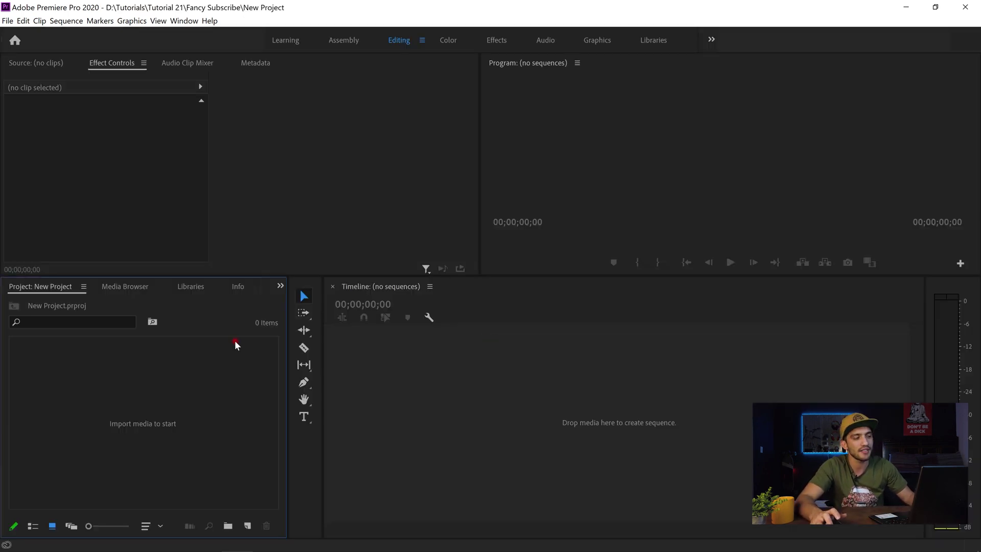
Create a sequence named New Project from the RED R3D 1080p 16x9 23.976 preset
right_click(200, 346)
mouse_move(307, 390)
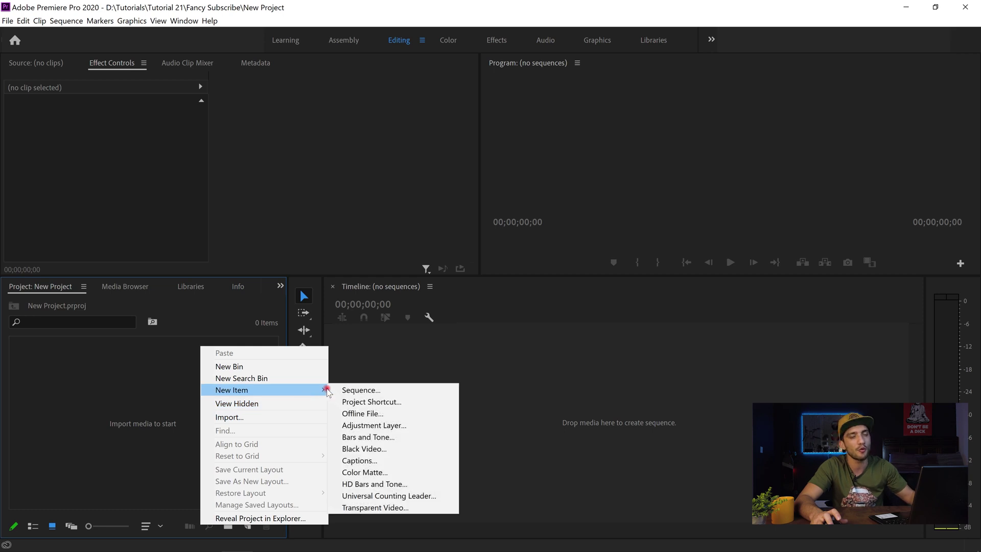
left_click(350, 389)
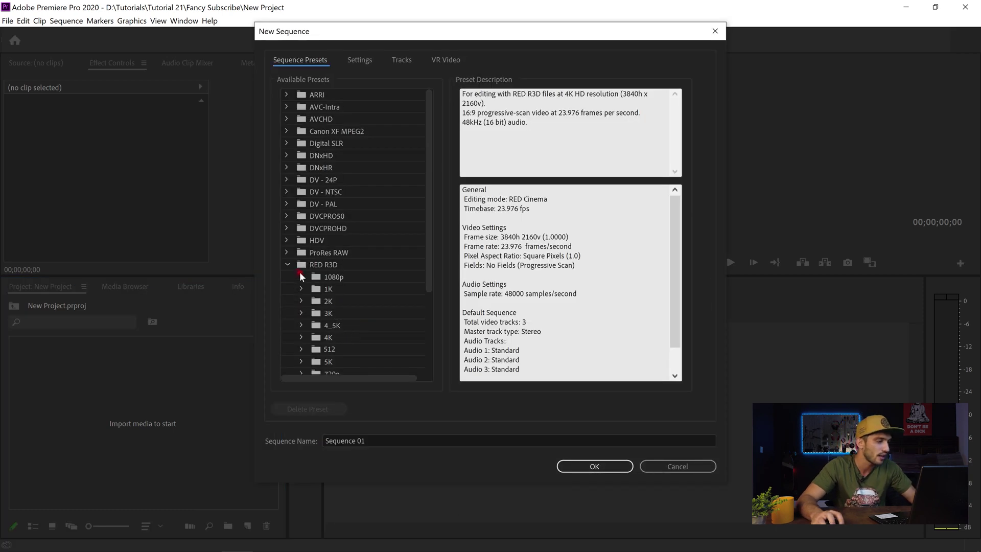
left_click(302, 276)
left_click(339, 290)
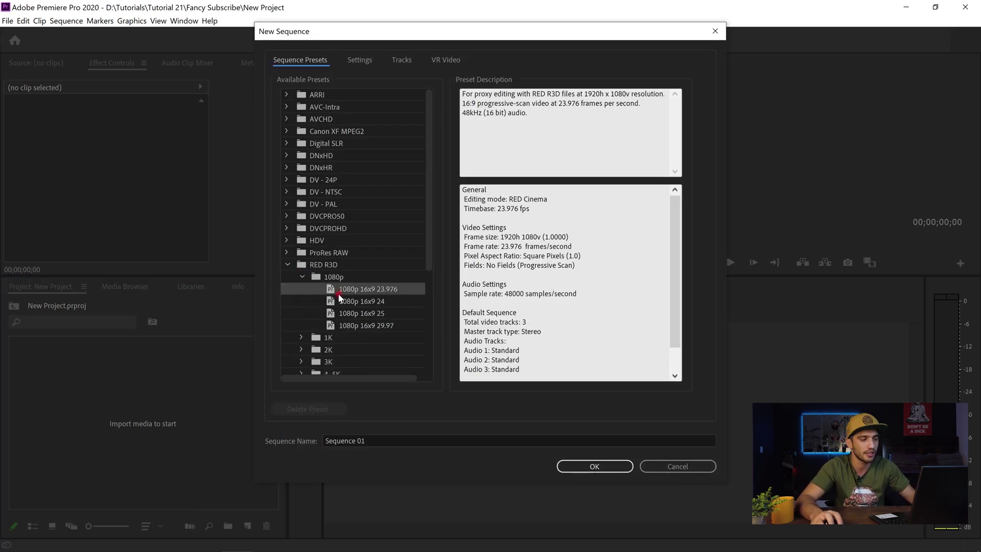
left_click(401, 441)
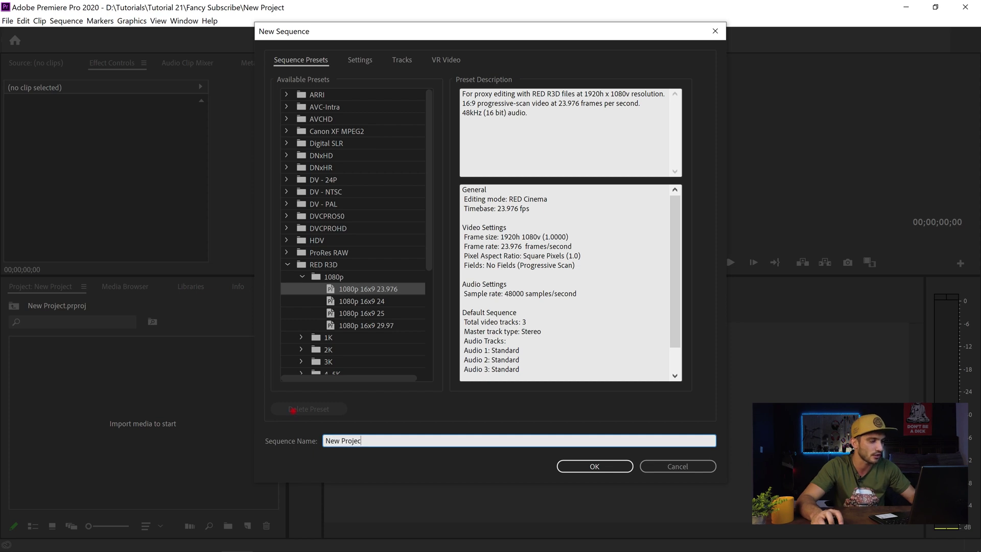
left_click(592, 466)
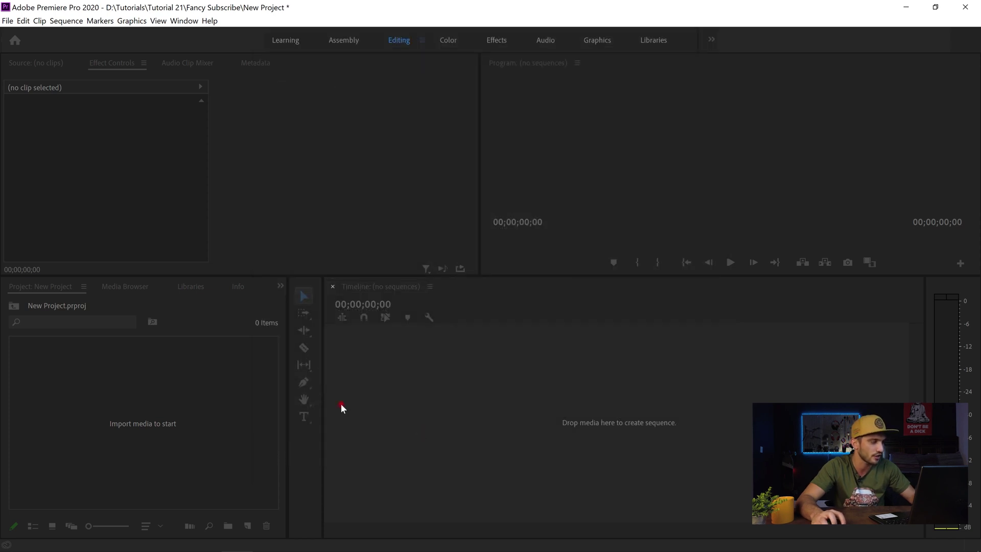
Import the video DJI_0871 from the Tutorial 20 footage folder 100MEDIA
right_click(187, 381)
left_click(214, 271)
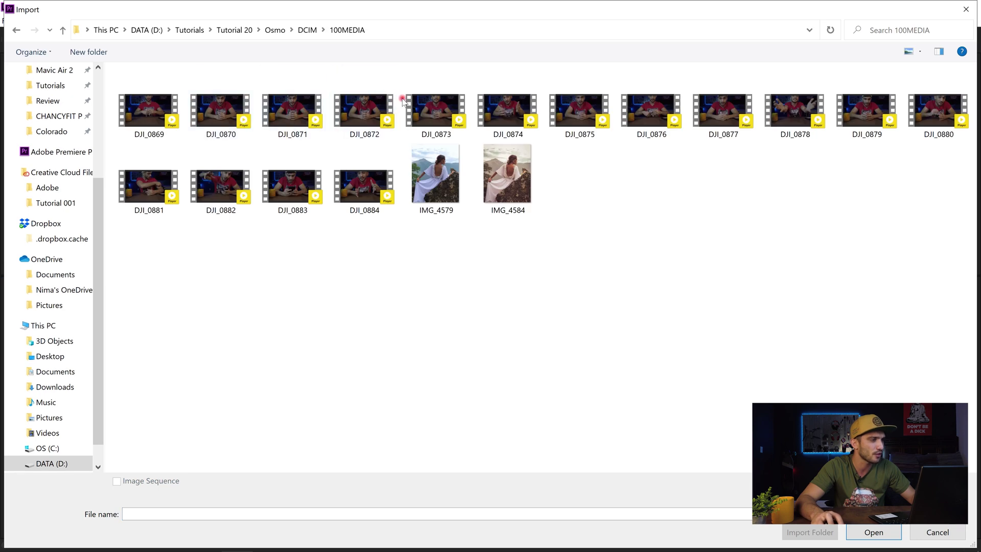
double_click(282, 107)
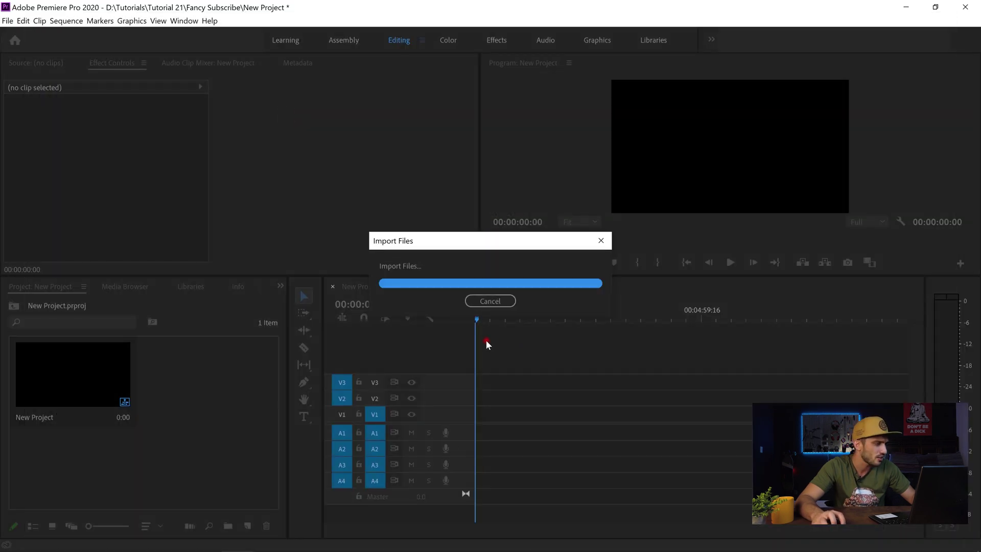
Load DJI_0871.MP4 as the source clip and mark its In point at 00:00:03:11 and Out point at 00:00:10:11
double_click(208, 379)
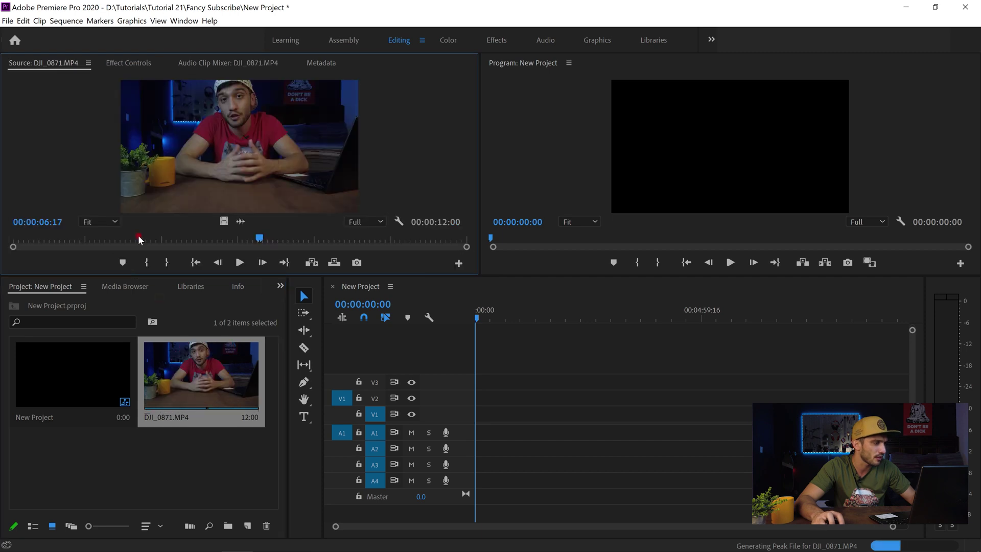
left_click(146, 262)
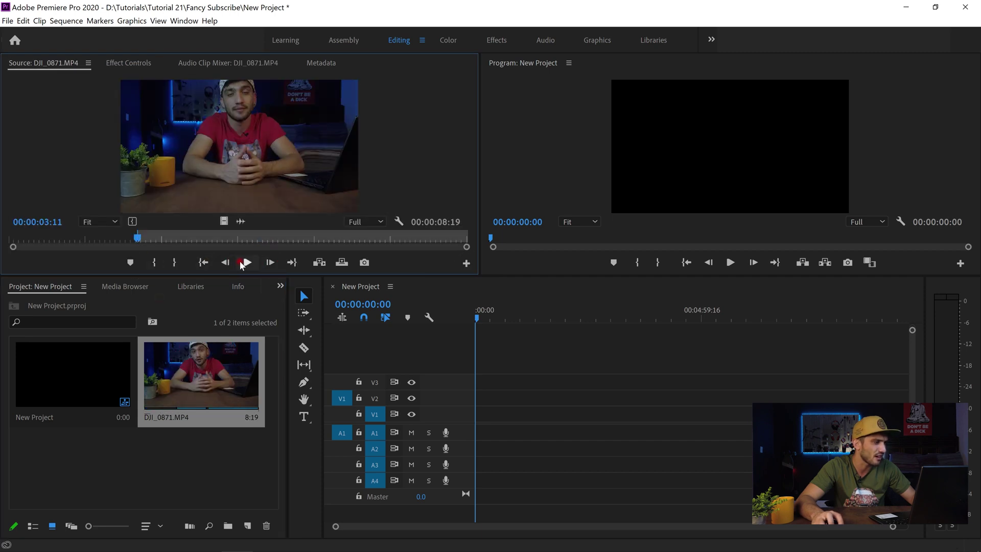
left_click(243, 262)
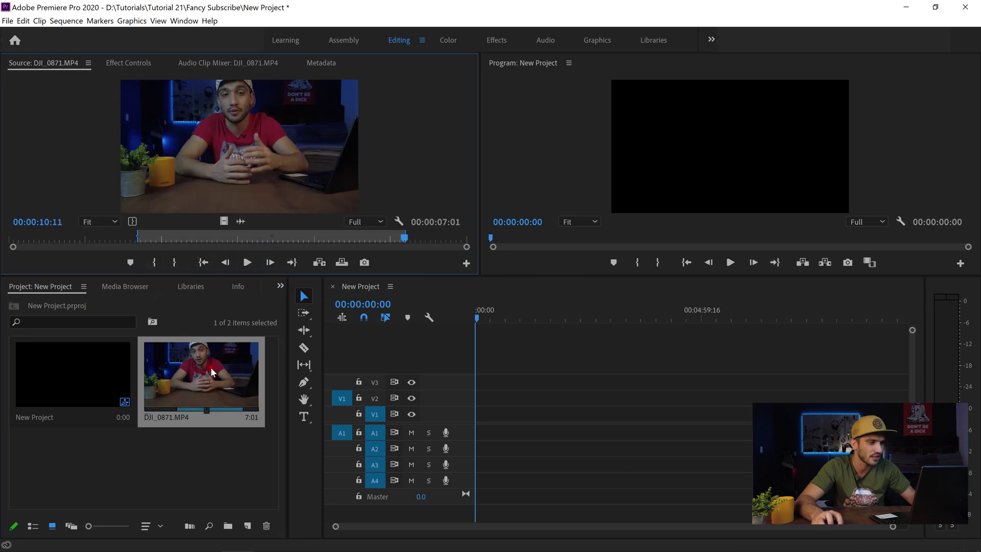
Place the trimmed DJI_0871.MP4 at the start of track V1, keeping the existing sequence settings
left_click_drag(212, 371, 480, 415)
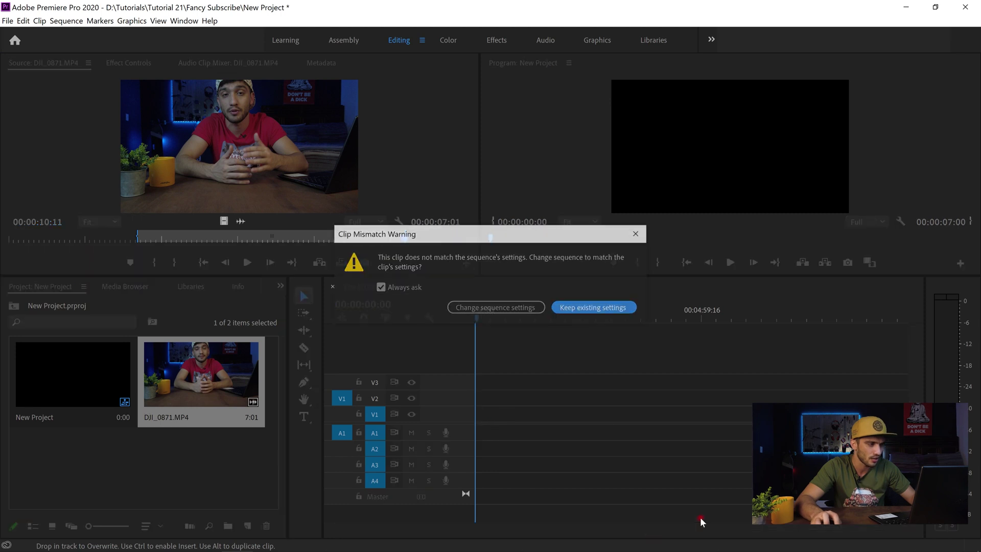
left_click(573, 308)
left_click_drag(889, 529, 525, 527)
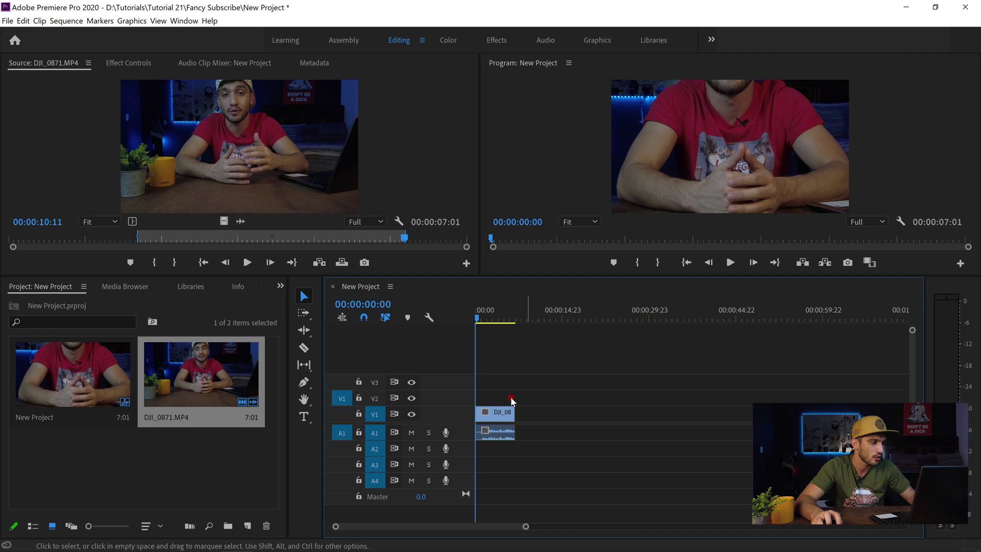
Set the Motion Scale of the DJI_0871.MP4 clip on V1 to 50
left_click(139, 63)
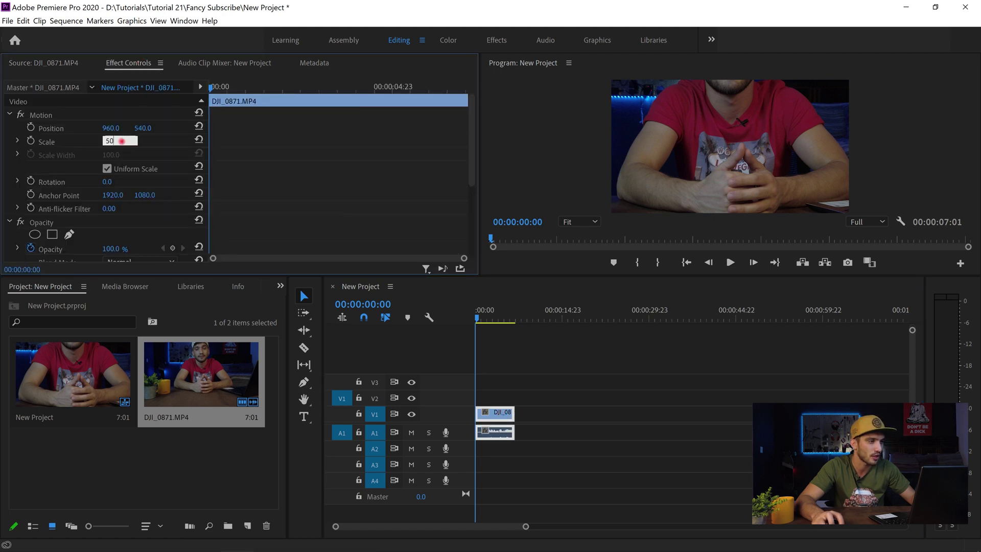
left_click(121, 141)
type("50")
key("Return")
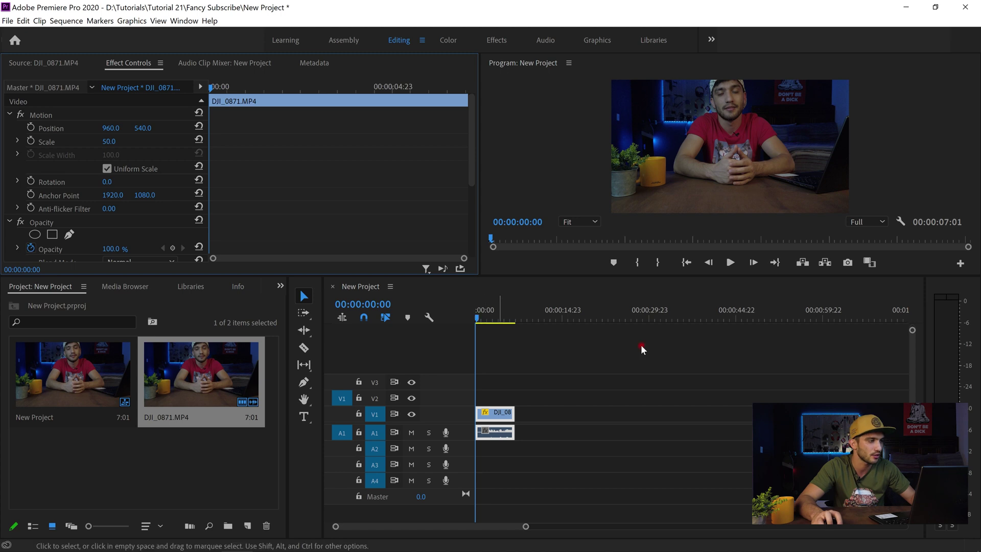
Open the Fancy Subscribe project from the Tutorials > Tutorial 21 > Fancy Subscribe folder alongside the current project
left_click(8, 21)
left_click(215, 169)
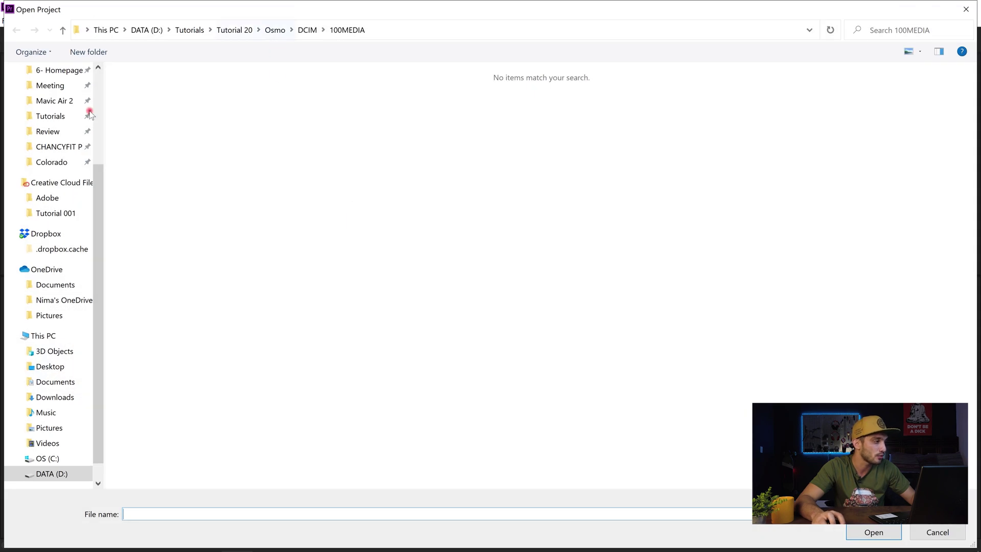
left_click(238, 31)
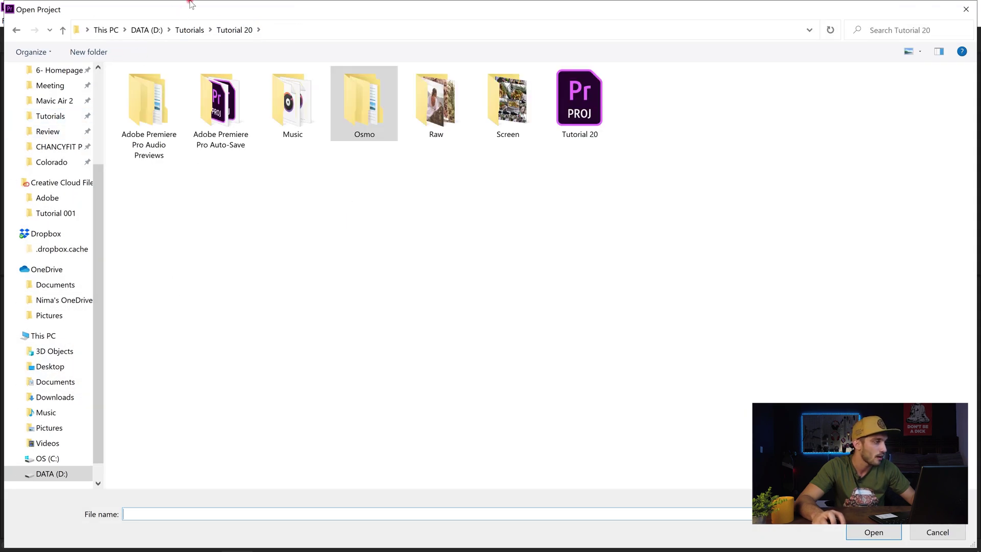
left_click(189, 28)
double_click(170, 395)
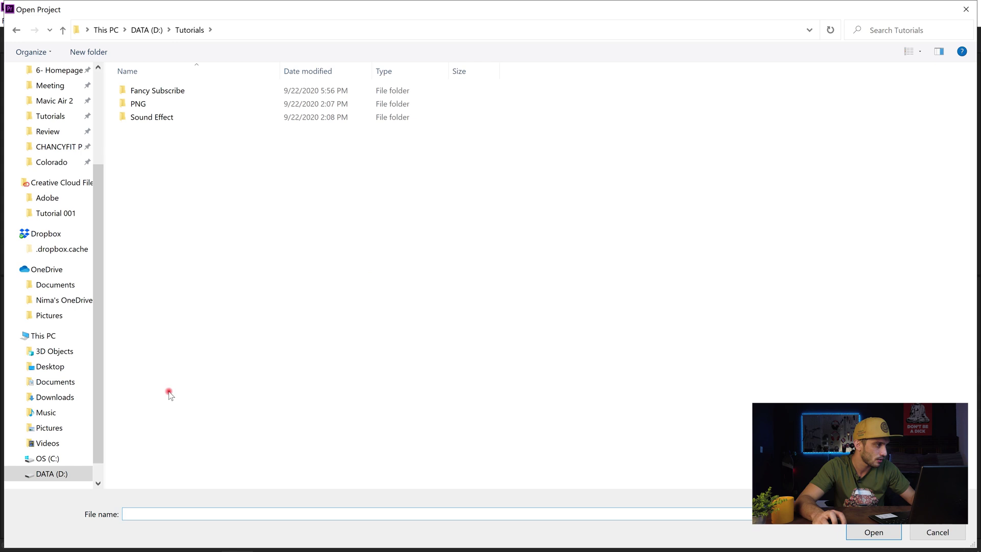
double_click(139, 94)
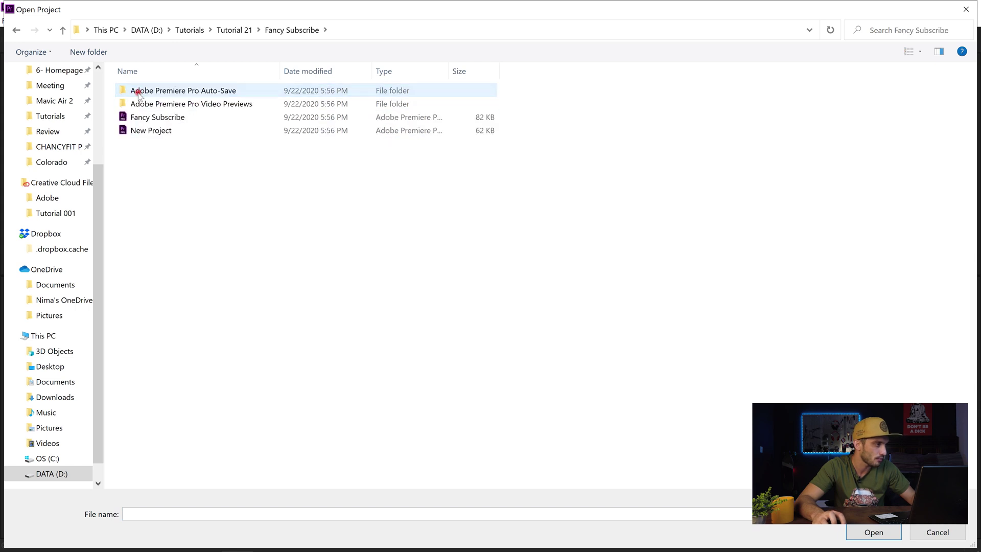
left_click(153, 119)
double_click(153, 119)
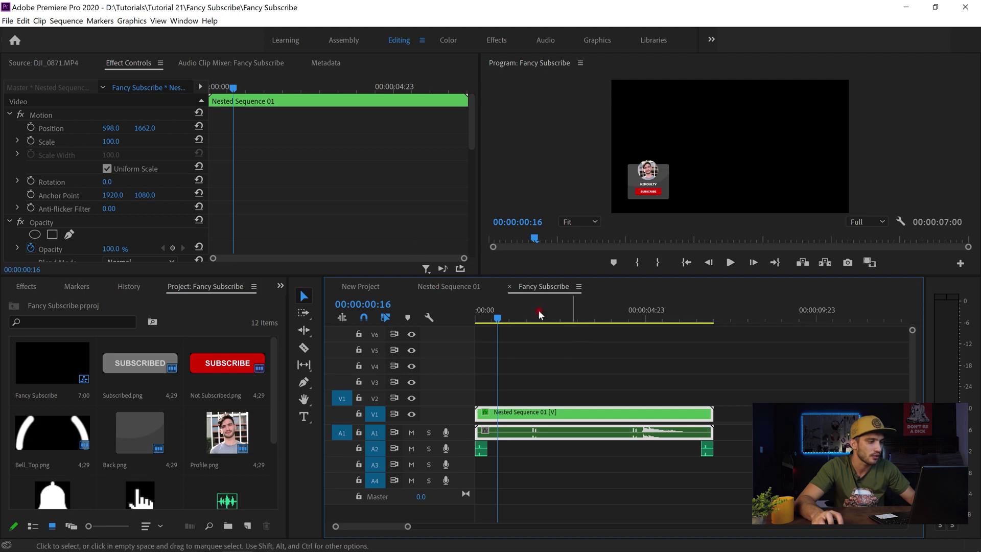
Put Nested Sequence 01 from the Fancy Subscribe sequence on V2 above the footage in the New Project sequence and play it back
left_click_drag(527, 414, 491, 396)
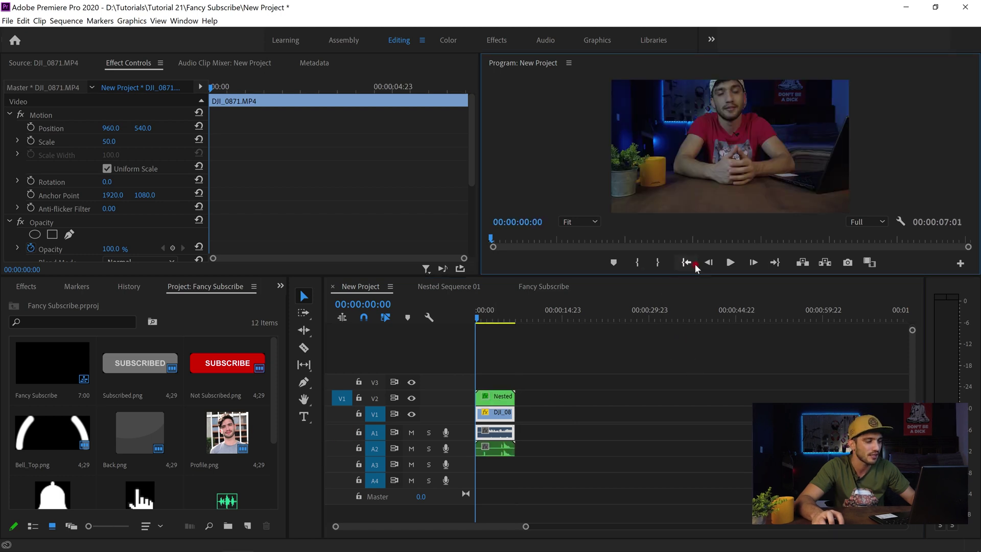
left_click(727, 263)
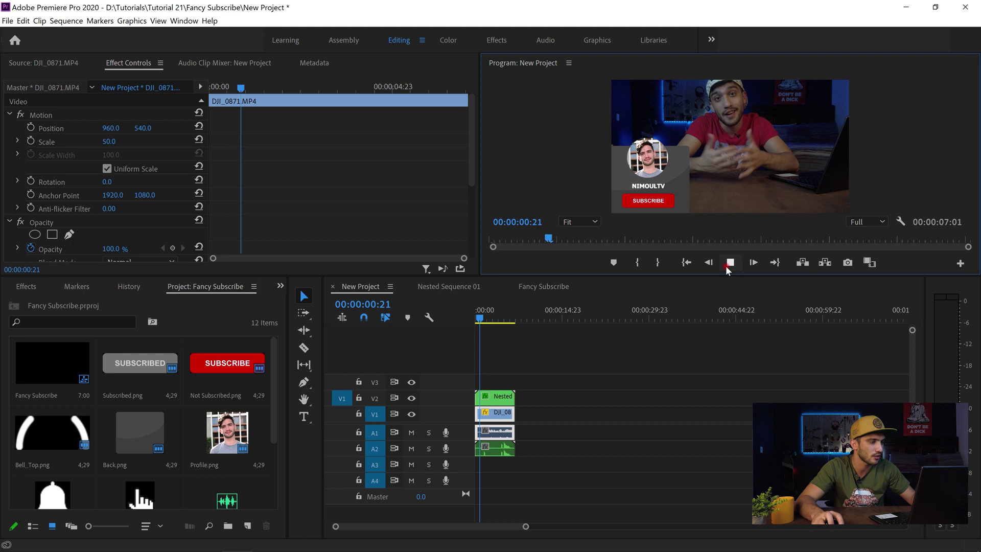
left_click(713, 260)
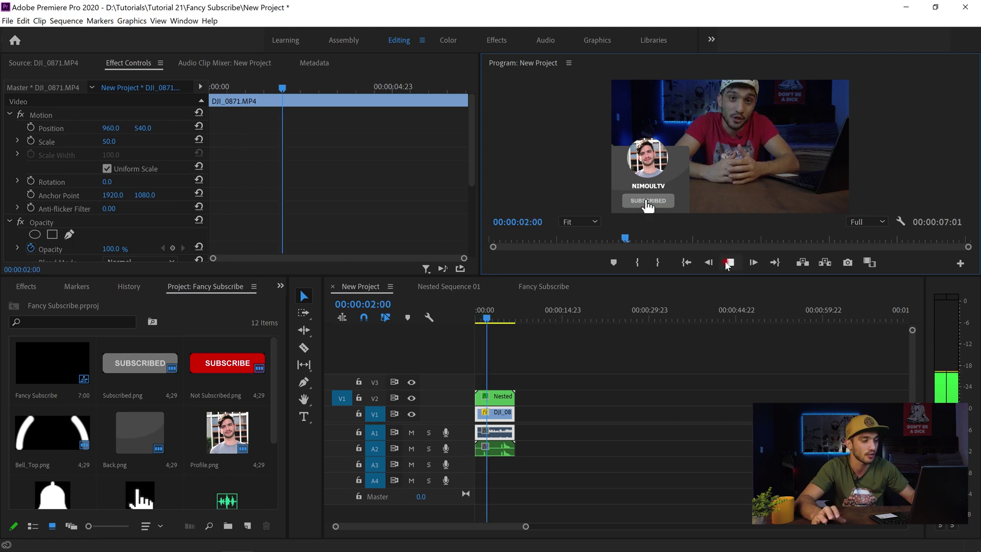
left_click(727, 264)
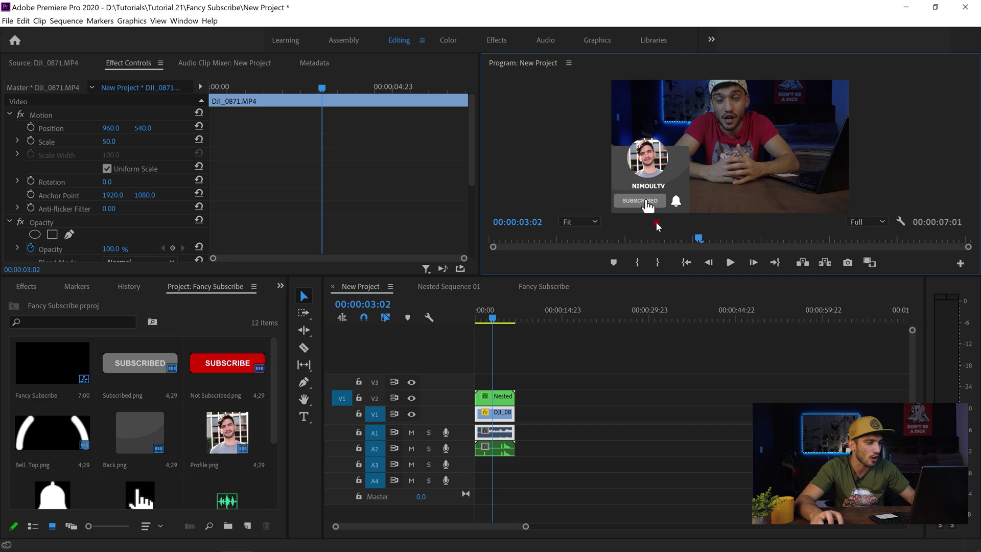
Set the Scale of Nested Sequence 01 on V2 to 50 and adjust its horizontal Motion Position slightly
left_click(501, 398)
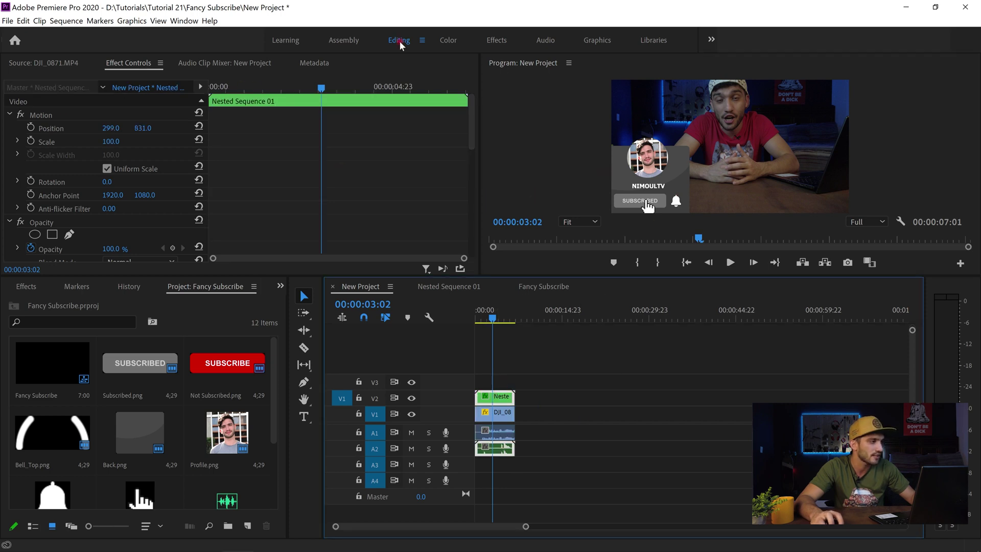
left_click(107, 140)
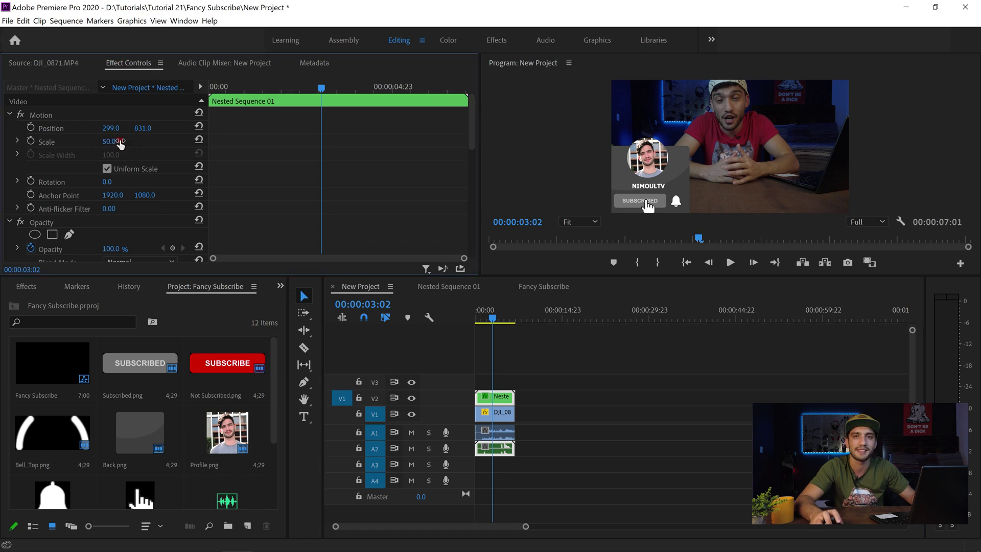
mouse_move(108, 130)
left_mouse_down()
mouse_move(184, 148)
mouse_move(422, 171)
mouse_move(95, 134)
left_mouse_up()
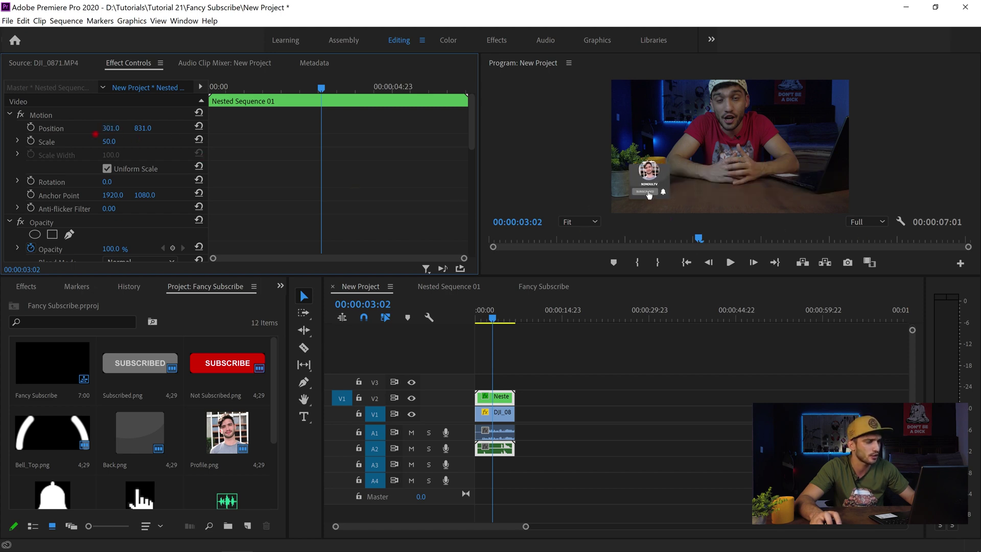
Play the New Project sequence from the start to check the resized subscribe graphic over the footage
left_click(686, 262)
left_click(730, 262)
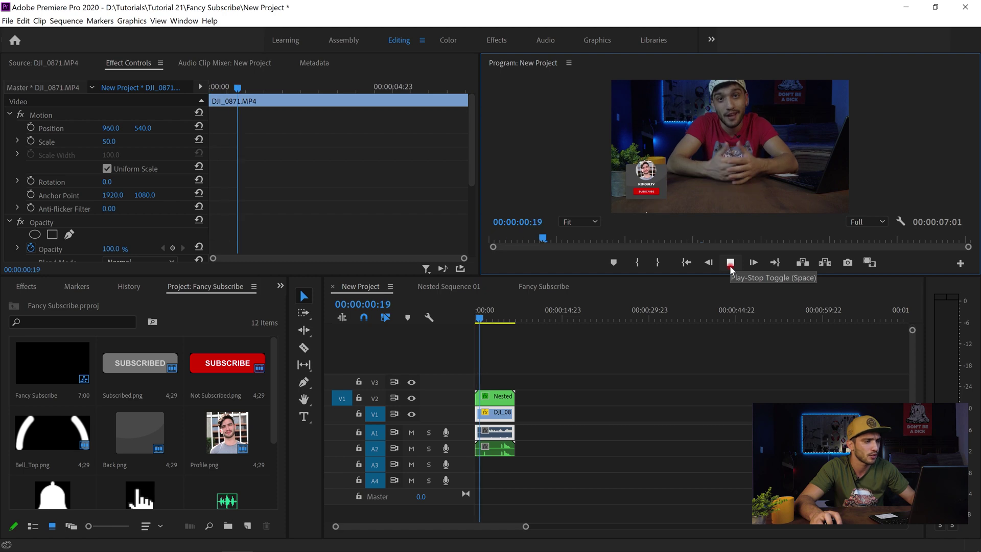